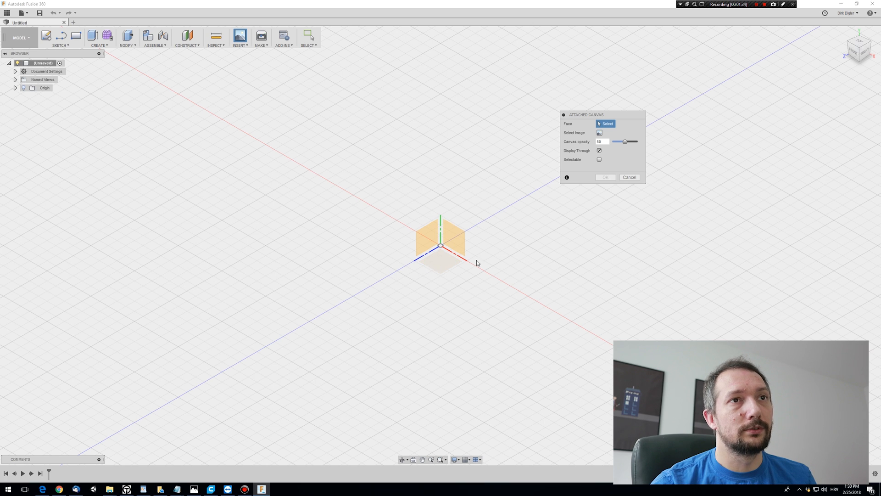
- Attach the image ewjgun.jpg as a canvas on the front origin plane
left_click(458, 239)
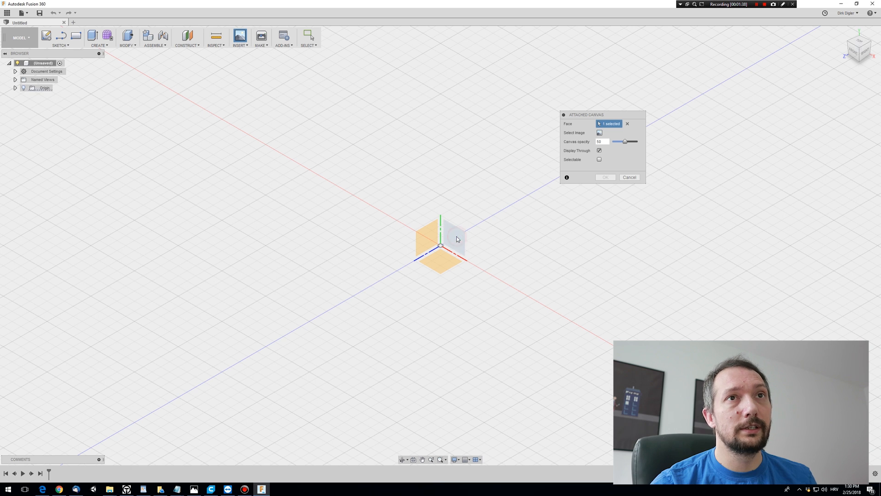
left_click(600, 133)
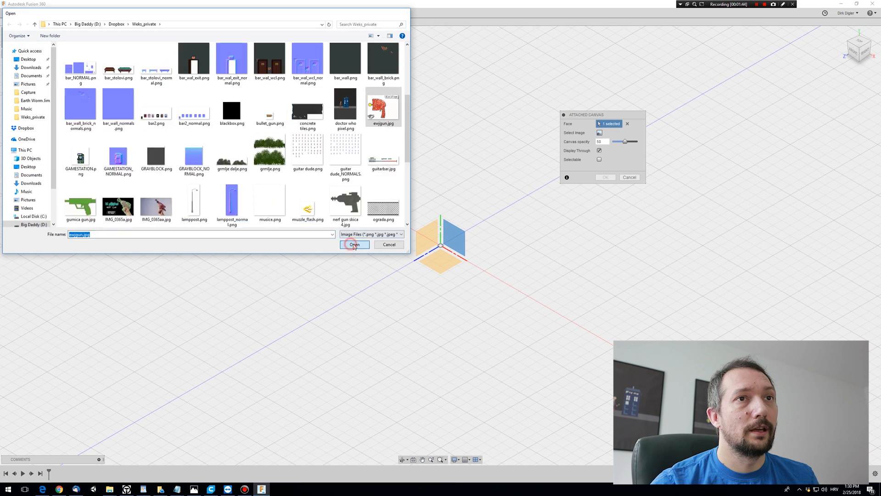
left_click(355, 244)
left_click(606, 249)
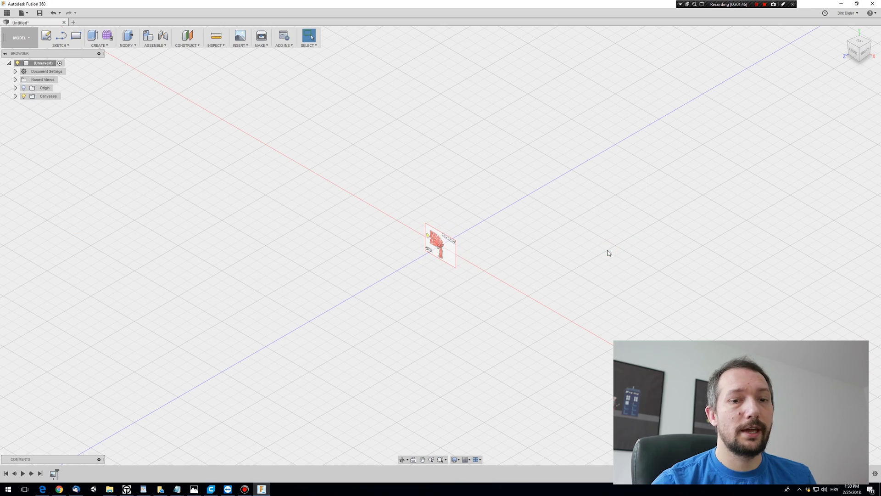
- Calibrate the gun canvas by setting the width across the lower part of the handle to 45 mm
scroll(533, 305, "down", 2)
scroll(527, 301, "up", 5)
middle_click_drag(473, 301, 499, 307)
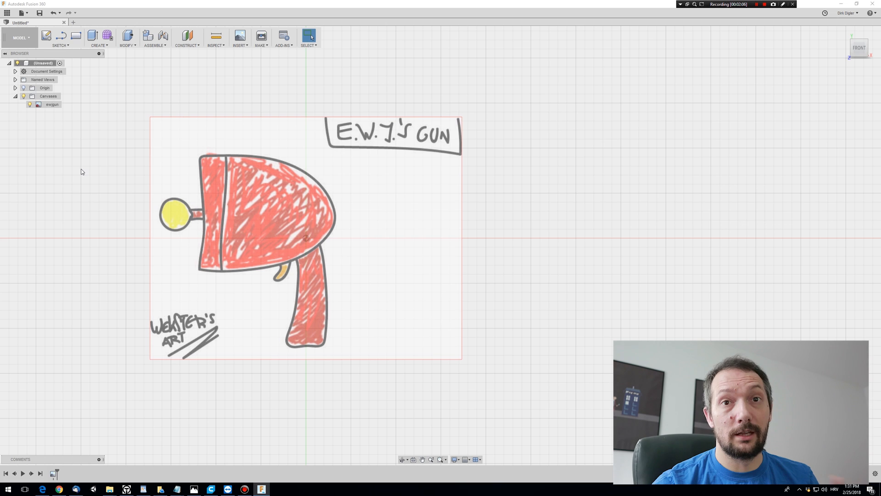
right_click(48, 107)
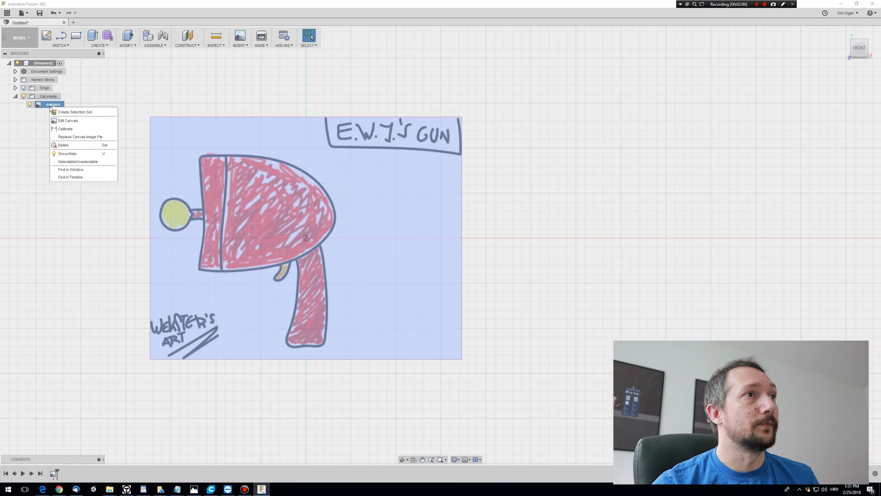
left_click(73, 129)
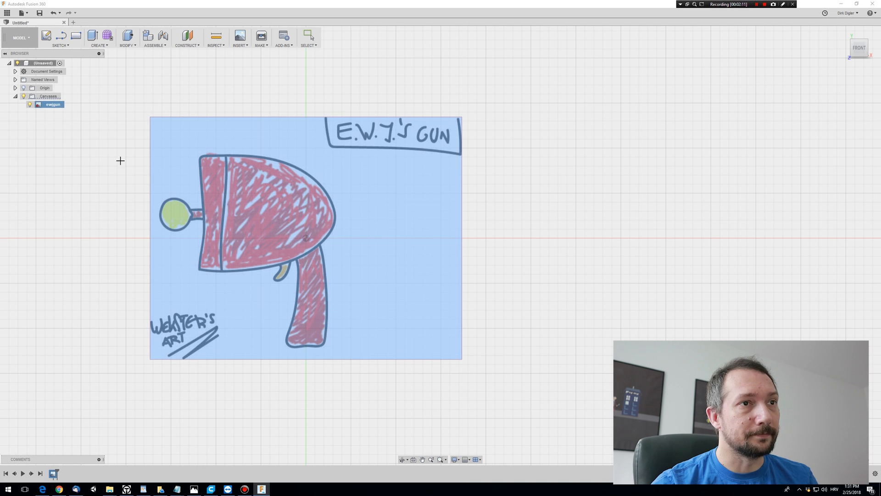
left_click(291, 320)
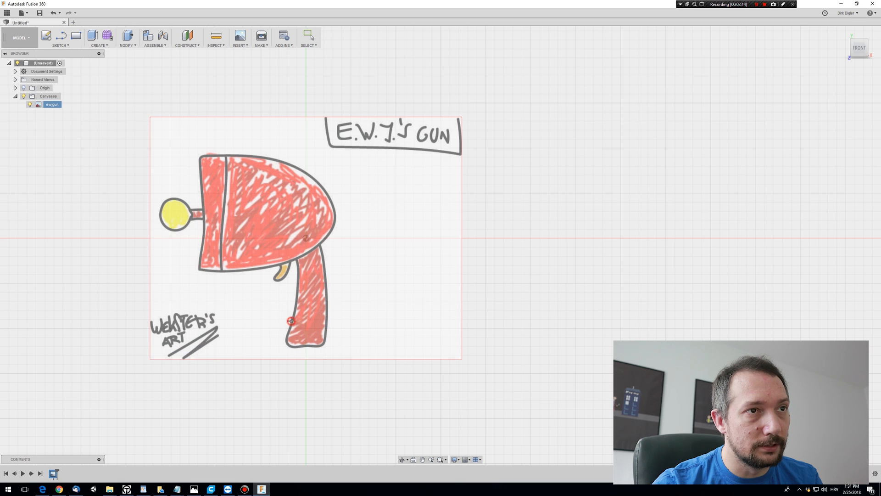
left_click(327, 321)
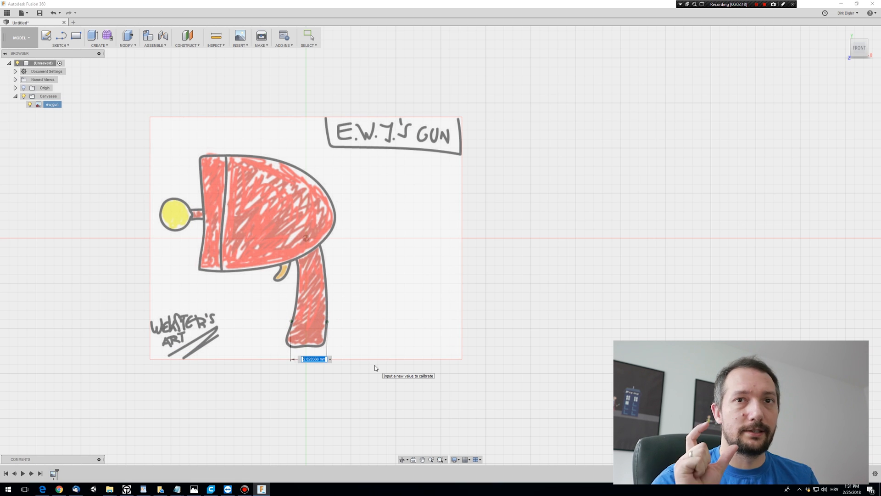
type("4")
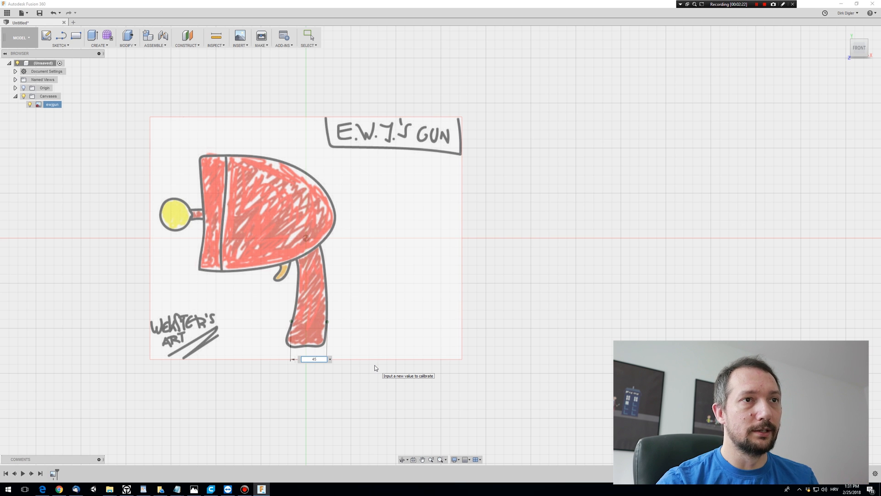
type("5")
key("Return")
- Move the gun canvas to about X 49.7 mm and Y -29.8 mm so the gun body's centreline lies on the horizontal axis
scroll(420, 322, "down", 3)
scroll(420, 321, "down", 6)
middle_click_drag(388, 342, 353, 268)
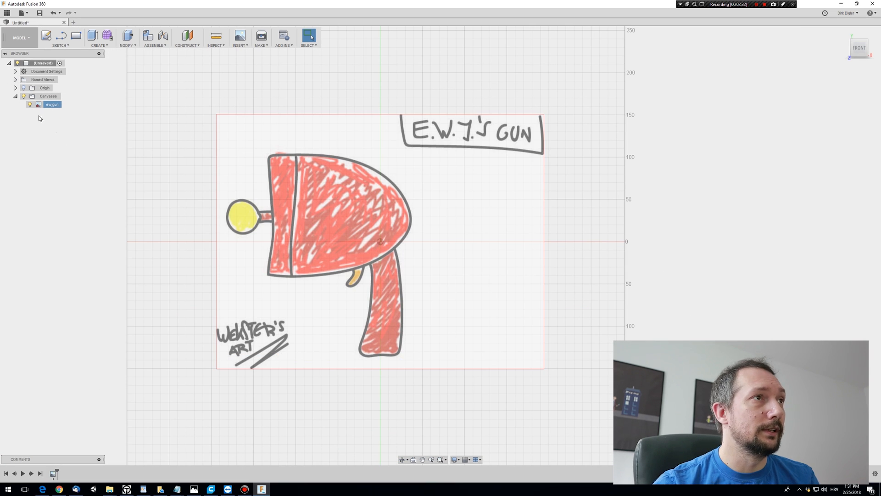
right_click(55, 106)
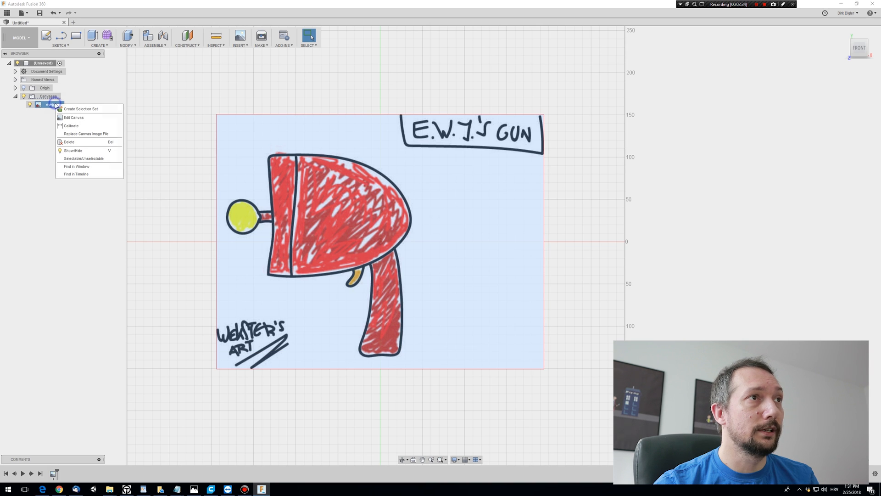
left_click(73, 117)
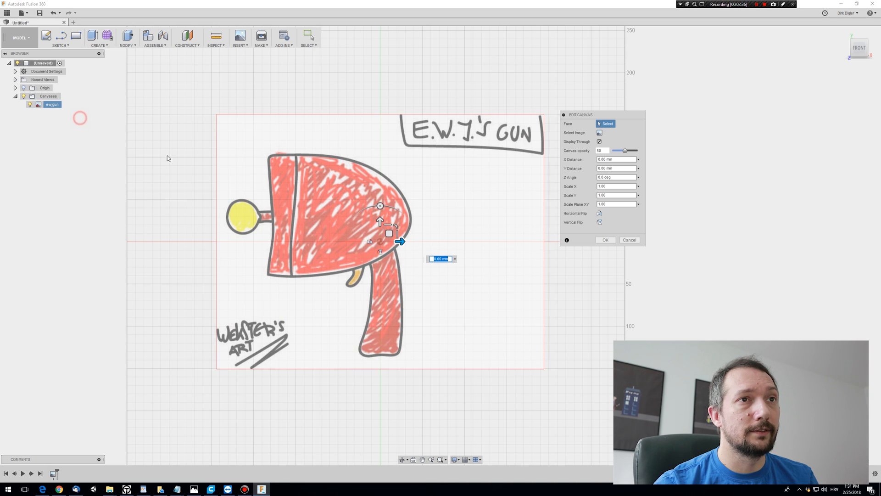
left_click_drag(380, 241, 435, 256)
scroll(406, 271, "down", 3)
scroll(405, 271, "up", 5)
scroll(392, 266, "up", 3)
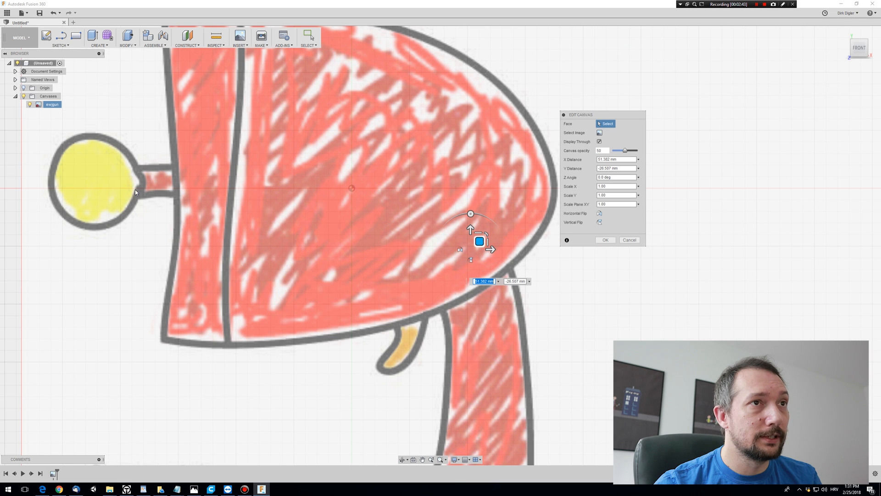
left_click_drag(479, 241, 473, 250)
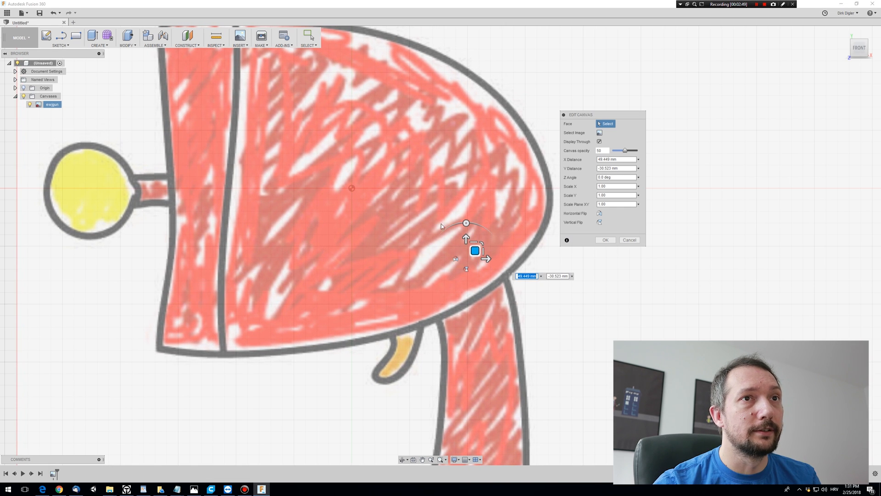
left_click_drag(475, 250, 477, 249)
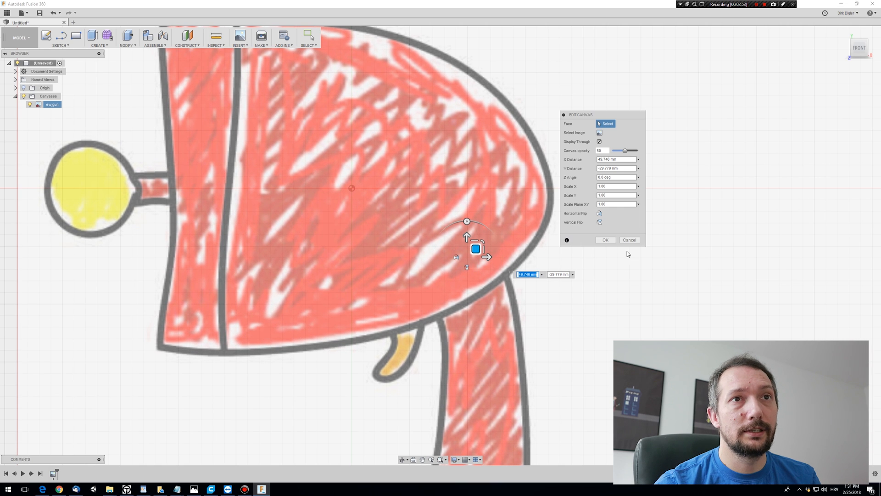
left_click(606, 240)
- Start a new sketch on the front origin plane over the gun canvas
scroll(474, 264, "down", 3)
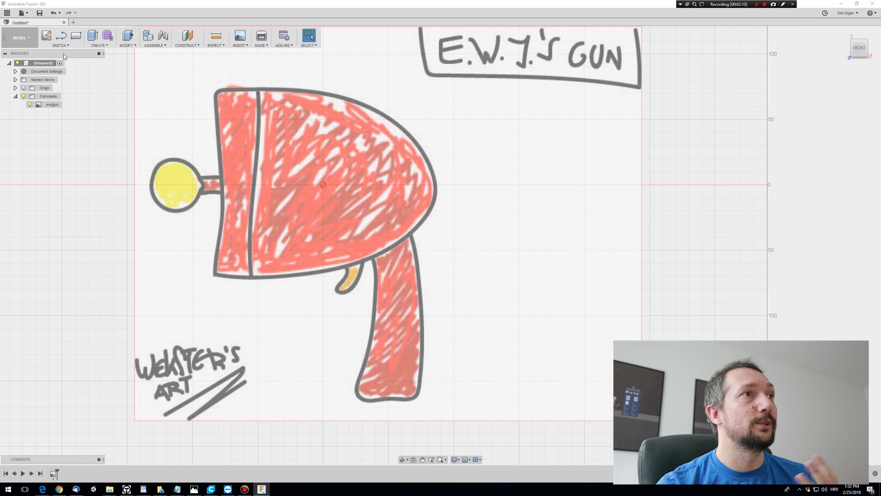
left_click(66, 45)
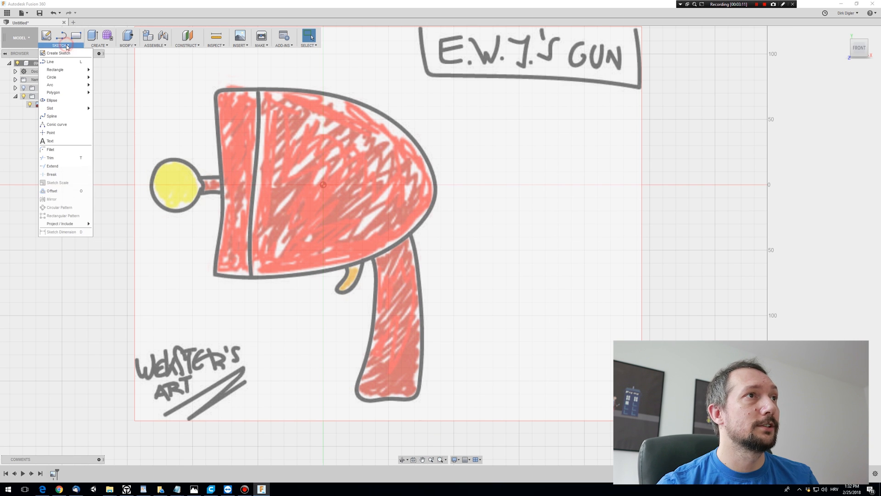
left_click(67, 54)
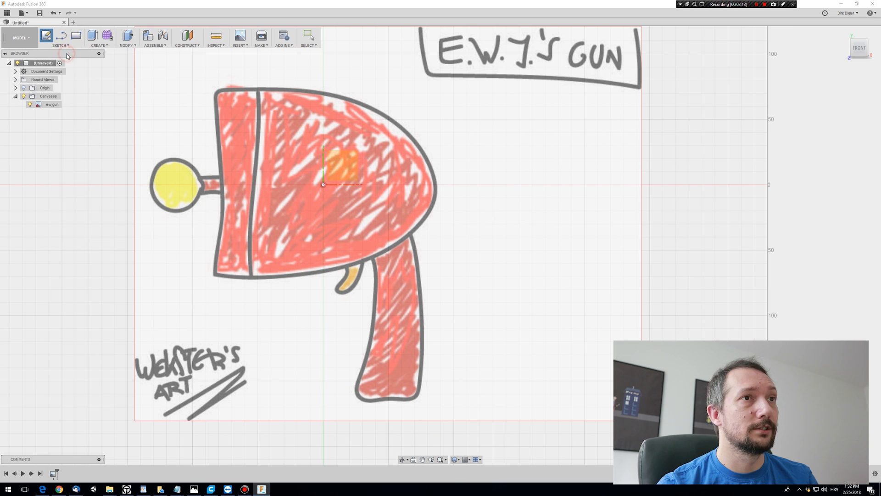
left_click(346, 163)
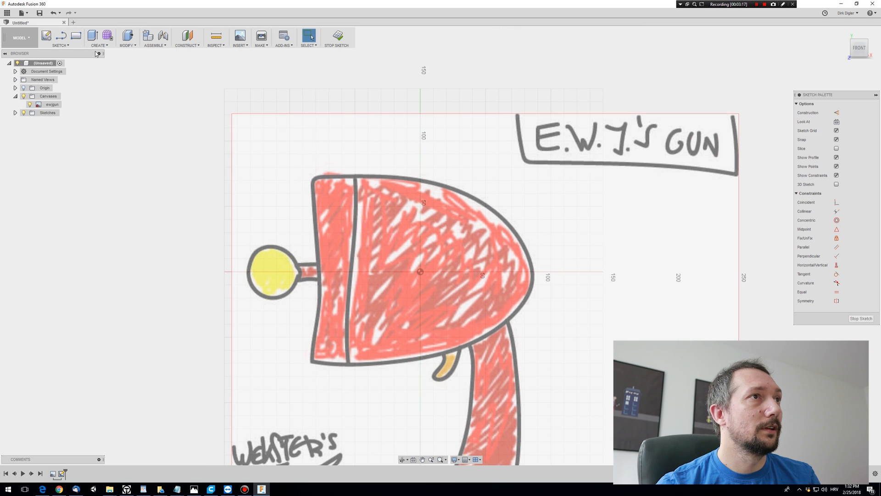
- Draw a closed triangle over the upper half of the body, with a vertical side about 70 mm high and its base along the horizontal axis
left_click(60, 45)
left_click(55, 62)
scroll(349, 285, "up", 3)
left_click(294, 263)
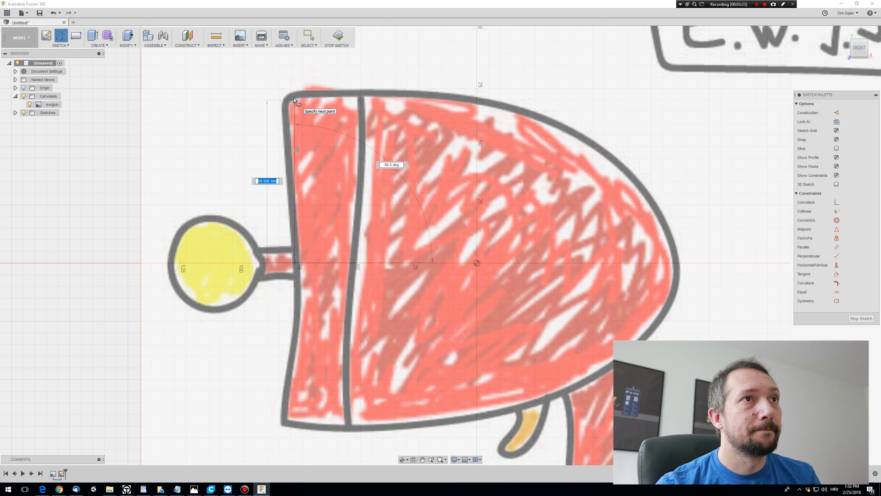
left_click(294, 99)
left_click(674, 262)
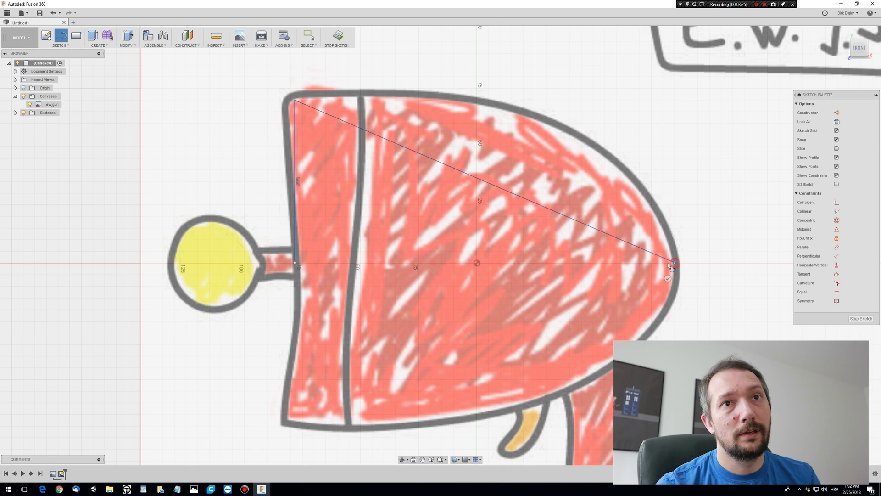
left_click(295, 262)
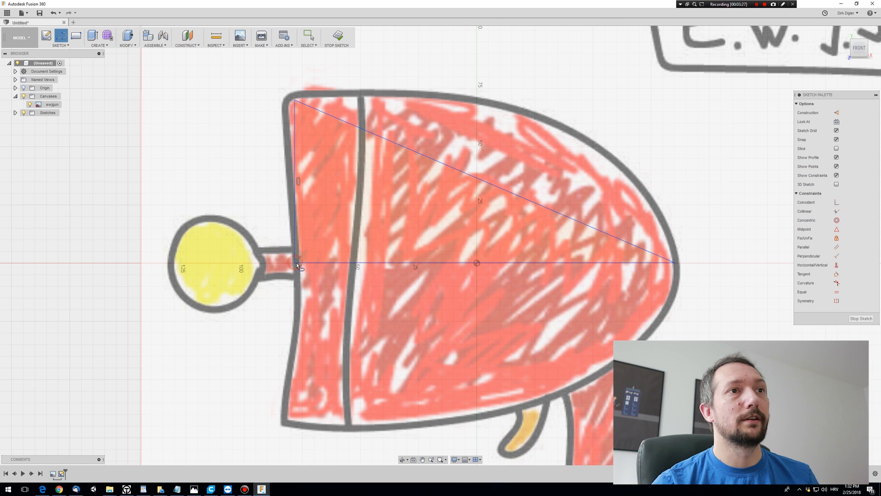
- Draw a two-point spline from the triangle's upper corner to the rounded end of the body on the horizontal axis
left_click(61, 45)
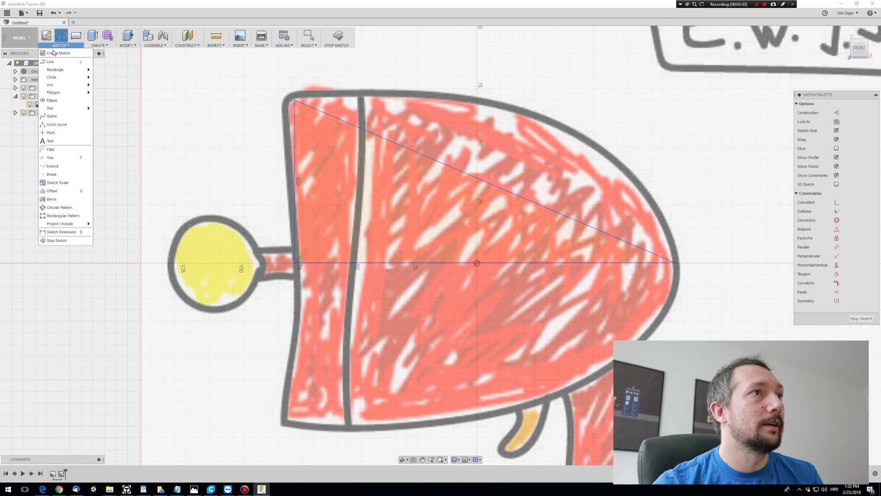
left_click(59, 117)
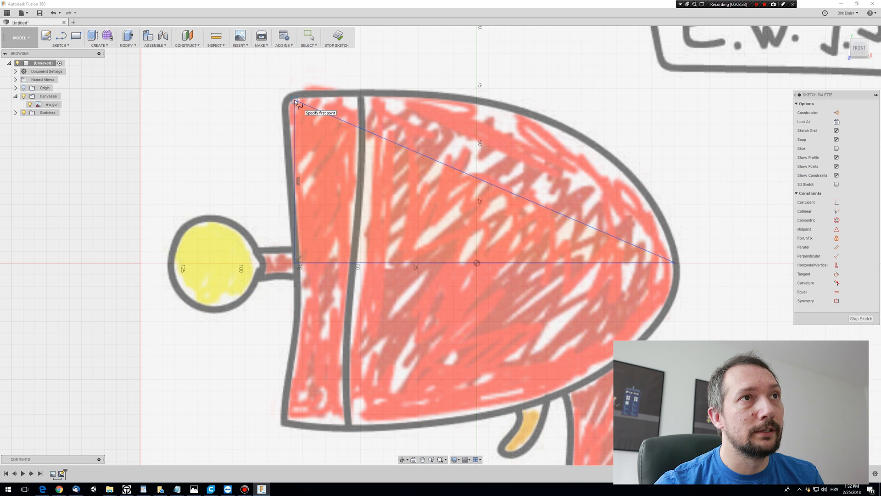
left_click(676, 263)
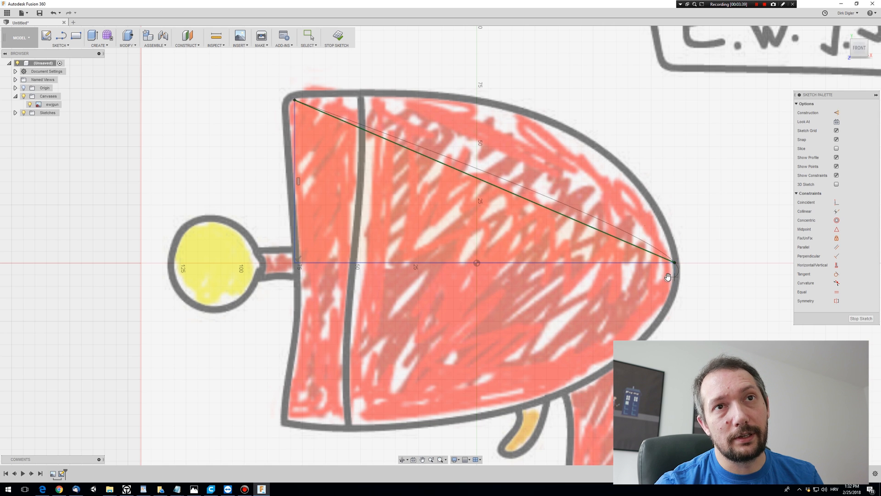
left_click(667, 279)
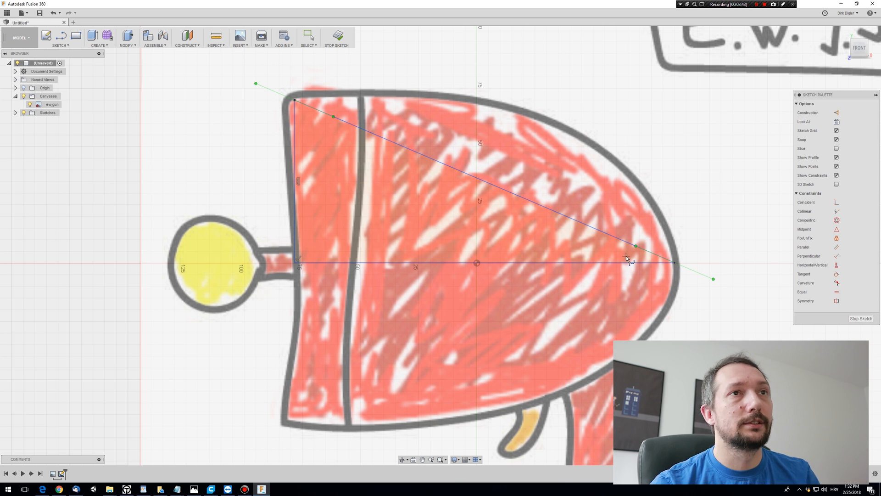
key("Escape")
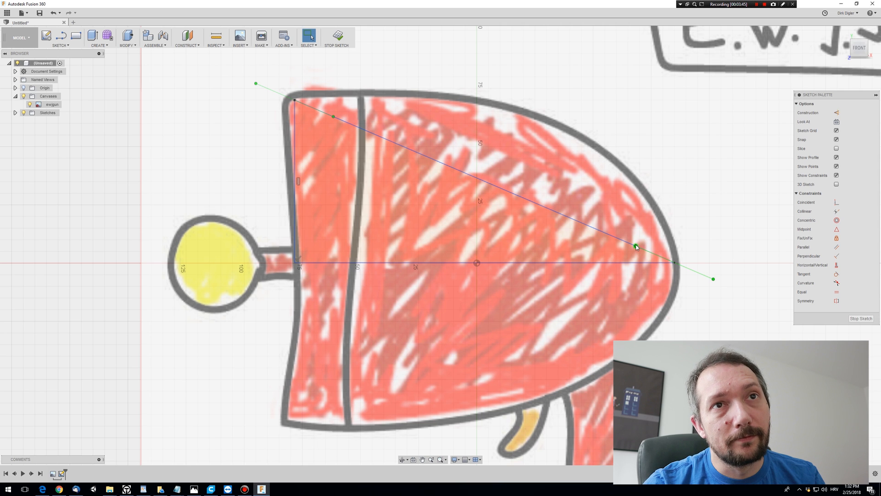
- Adjust the spline's tangent handles at both ends so the curve follows the body's upper outline
mouse_move(636, 246)
left_mouse_down()
mouse_move(655, 226)
mouse_move(671, 227)
left_mouse_up()
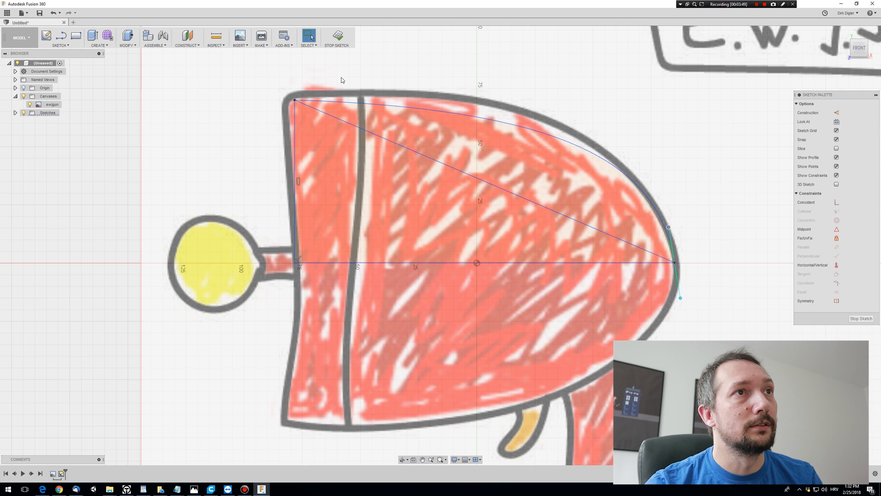
left_click(294, 100)
left_click_drag(352, 103, 365, 97)
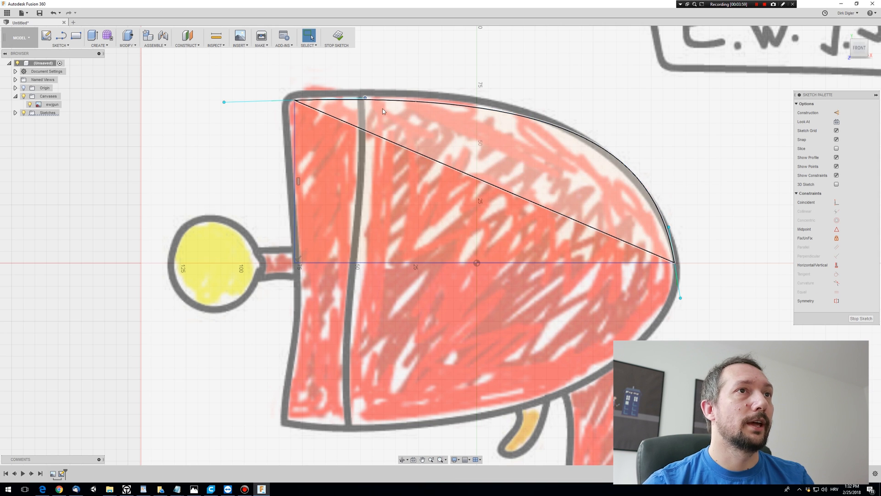
- Trim away the triangle's diagonal line, leaving one closed profile bounded by the spline
left_click(490, 186)
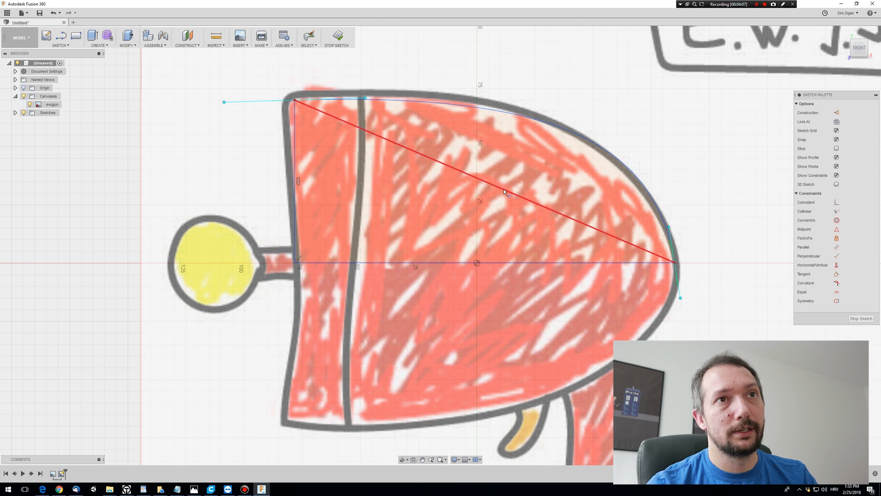
left_click(503, 190)
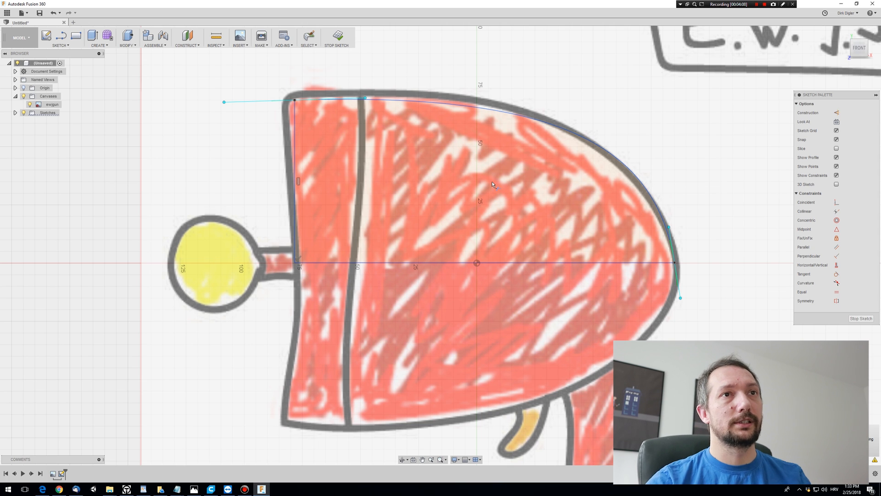
key("Escape")
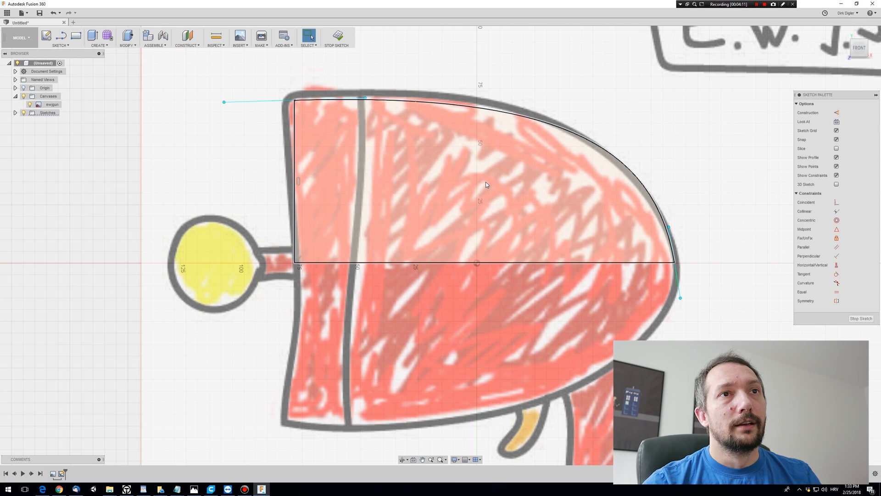
- Select the closed upper-half body profile and finish the sketch
left_click(510, 139)
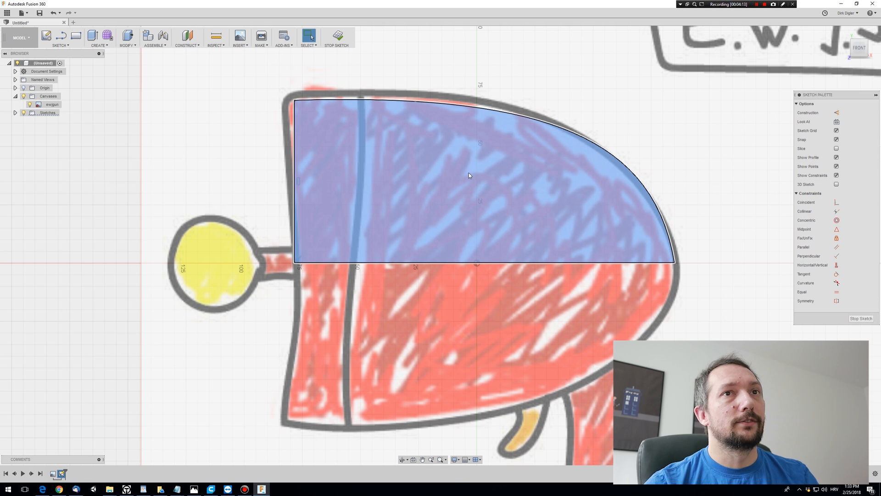
mouse_move(676, 162)
middle_mouse_down()
mouse_move(433, 183)
mouse_move(478, 181)
middle_mouse_up()
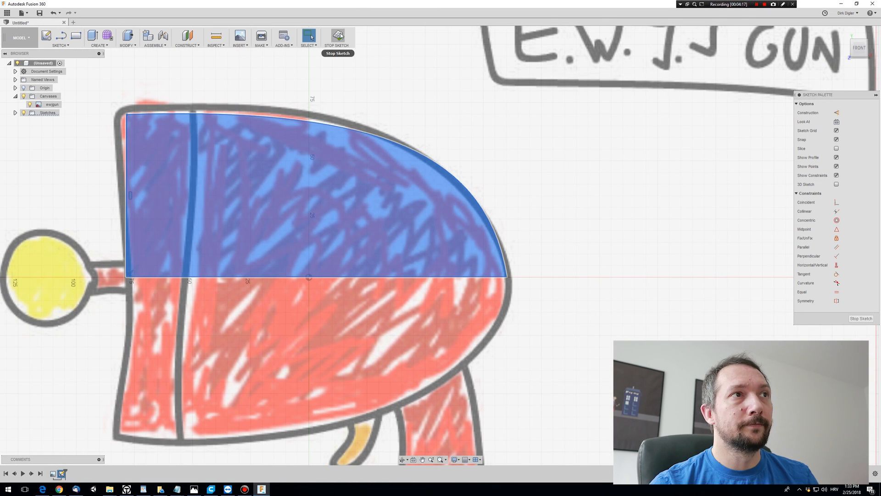
left_click(341, 52)
left_click(865, 45)
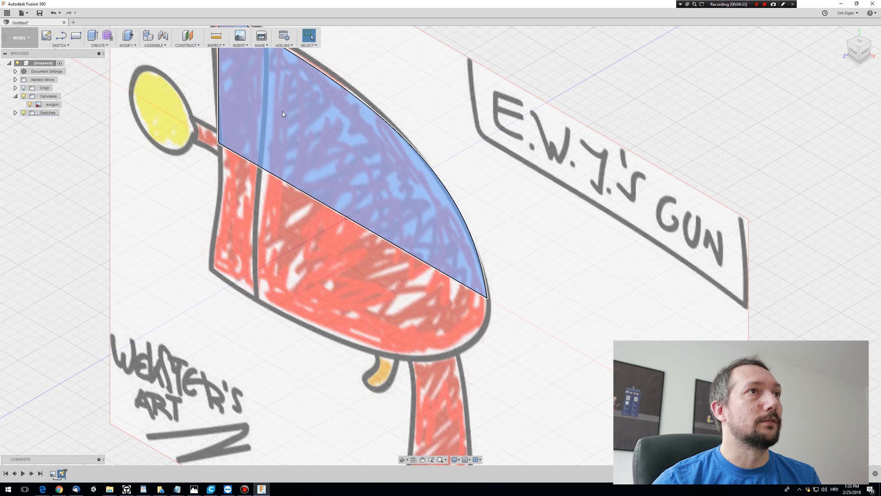
- Revolve the closed upper-half body profile 360 degrees about its horizontal base line as a new body
left_click(132, 45)
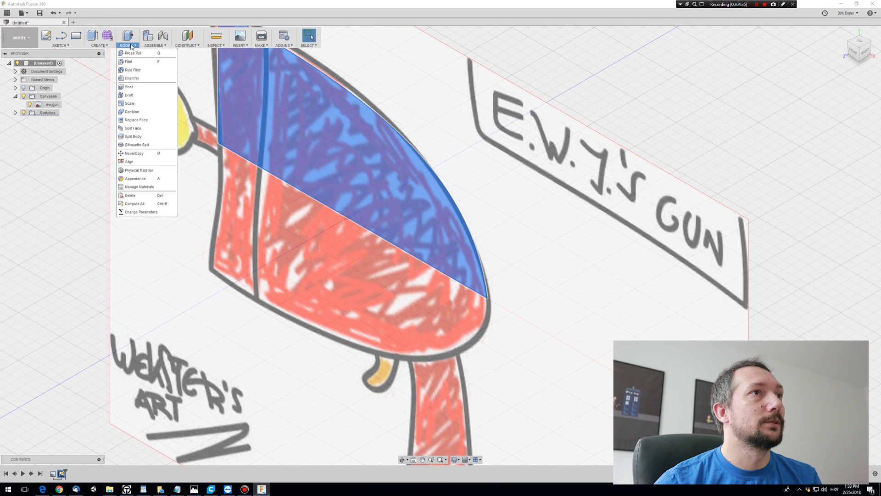
mouse_move(108, 46)
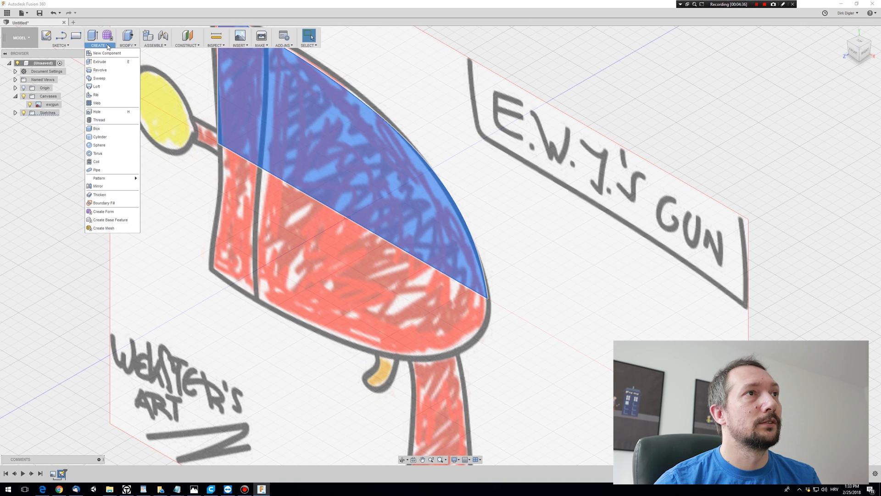
left_click(102, 70)
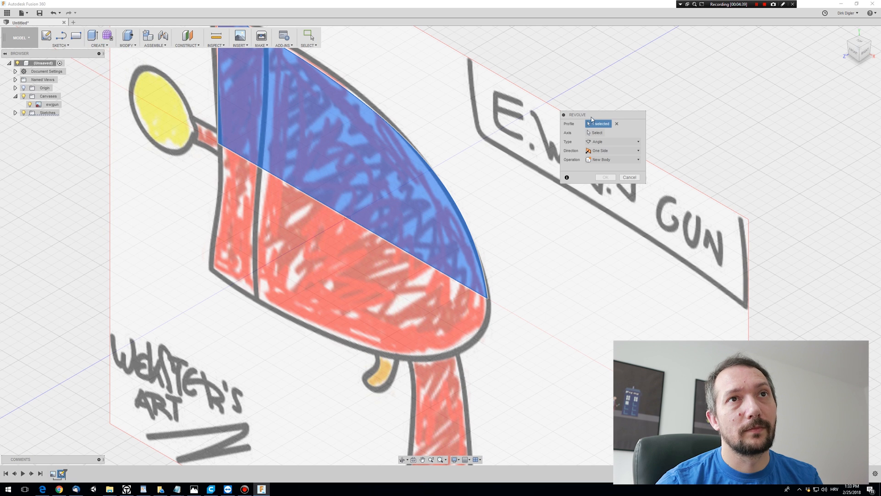
left_click(617, 124)
left_click(399, 187)
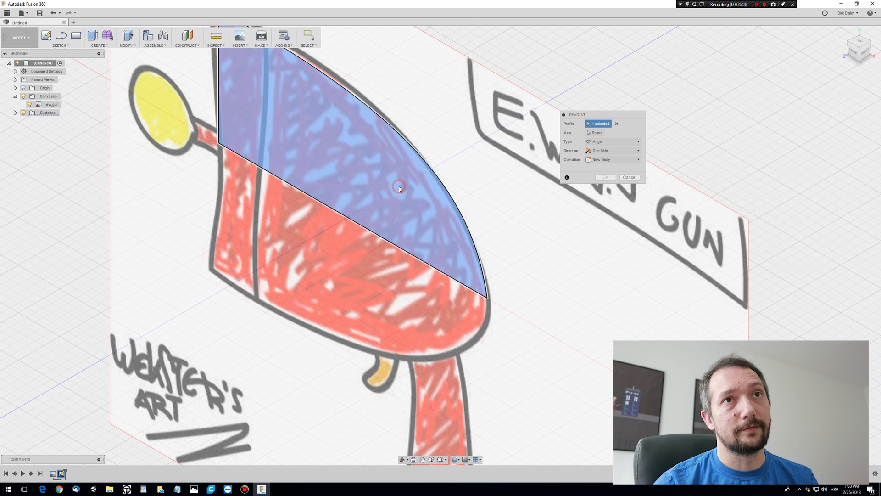
left_click(599, 133)
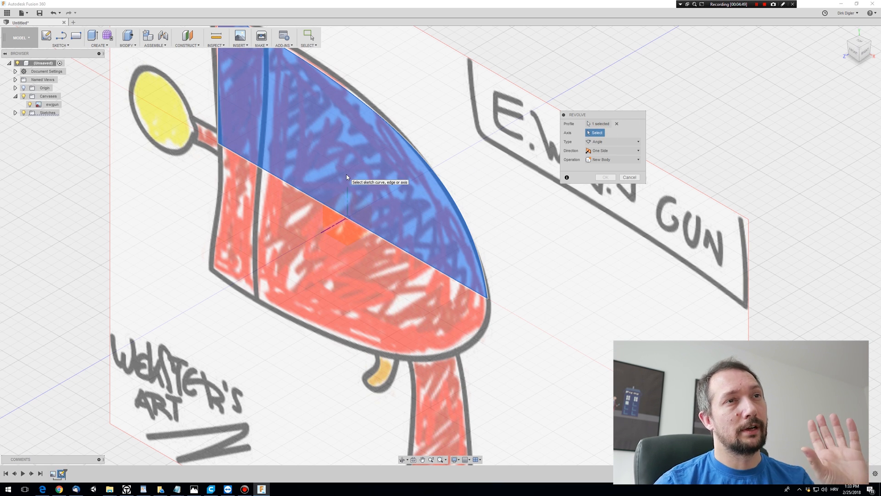
scroll(365, 229, "down", 1)
left_click(365, 230)
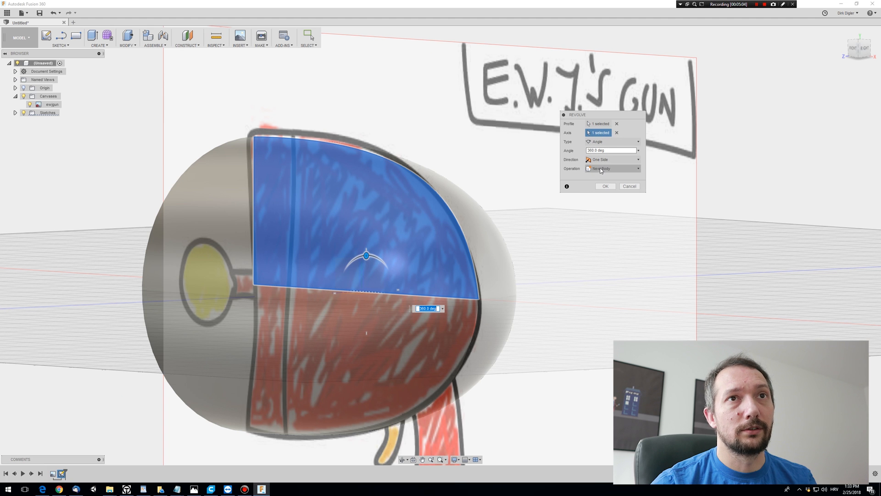
left_click(606, 185)
- Hide the reference canvas and examine the revolved body's tip on the axis from the front
middle_click_drag(594, 280, 643, 275, "shift")
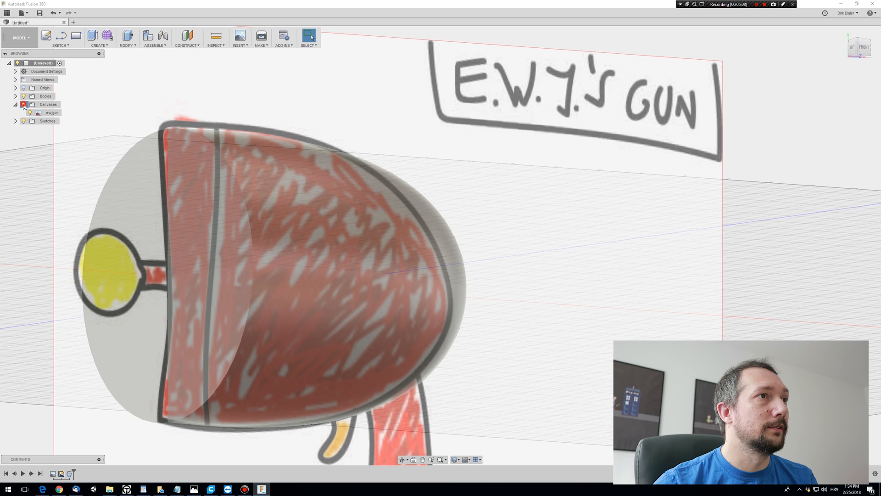
left_click(23, 105)
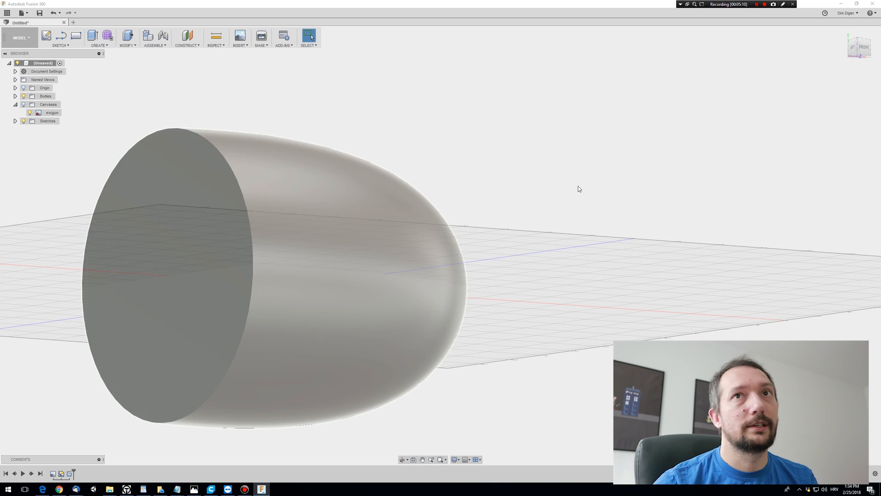
left_click(864, 47)
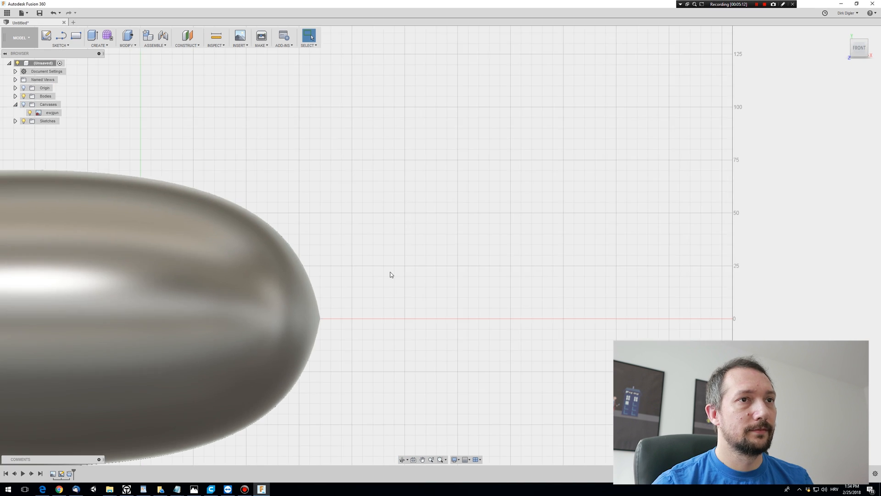
scroll(390, 272, "down", 2)
scroll(382, 273, "up", 7)
middle_click_drag(268, 355, 509, 214)
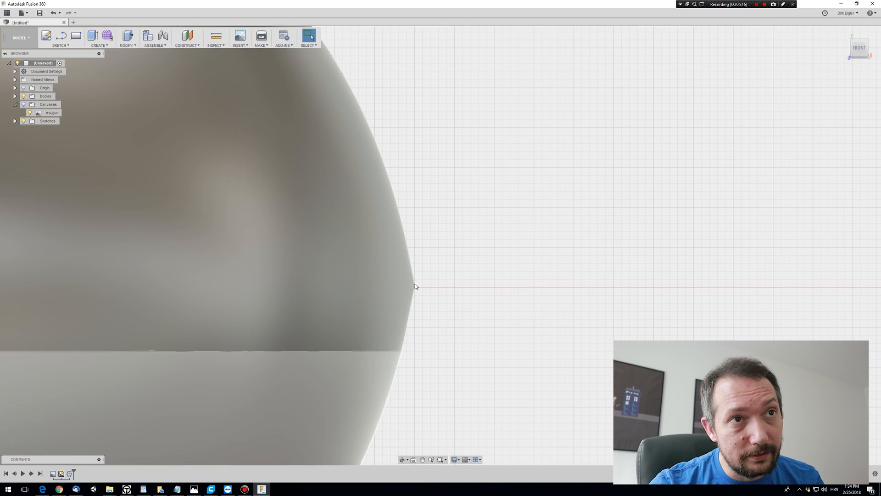
scroll(415, 293, "up", 2)
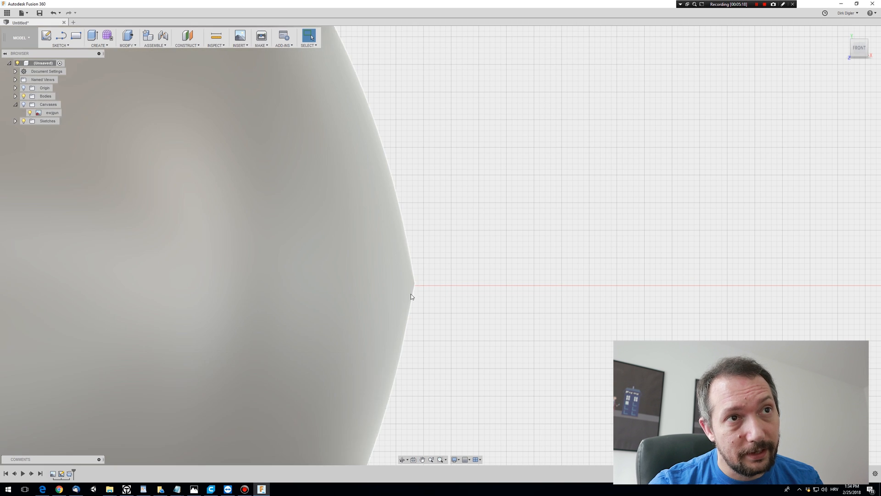
scroll(436, 311, "down", 3)
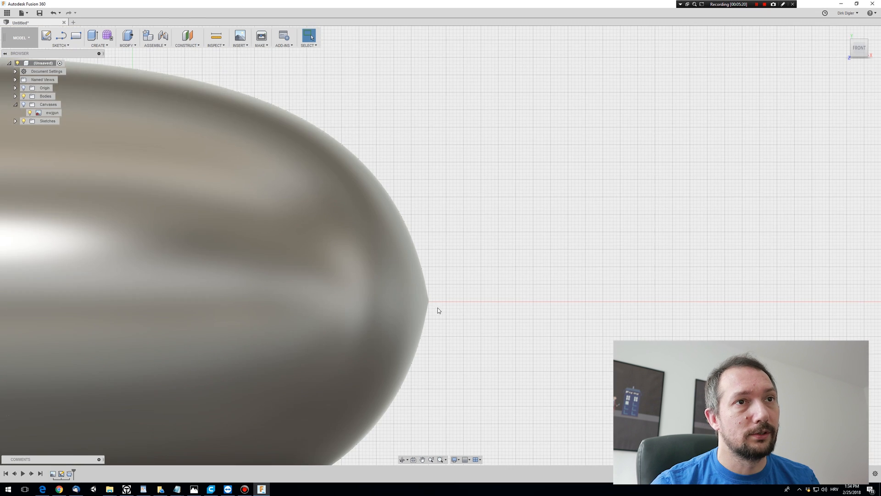
middle_click_drag(466, 336, 504, 294)
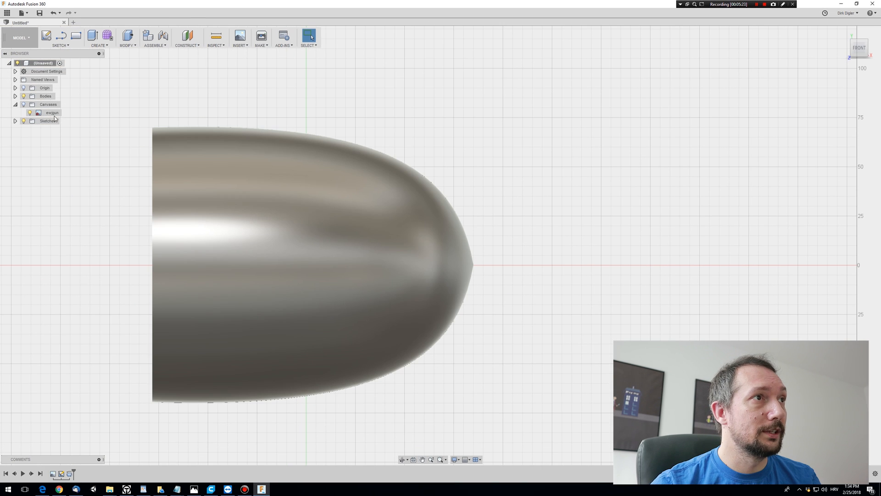
- In the body's profile sketch, turn the spline's tangent handle at the tip vertical to round the nose, and finish the sketch
left_click(42, 122)
left_click(15, 122)
double_click(52, 129)
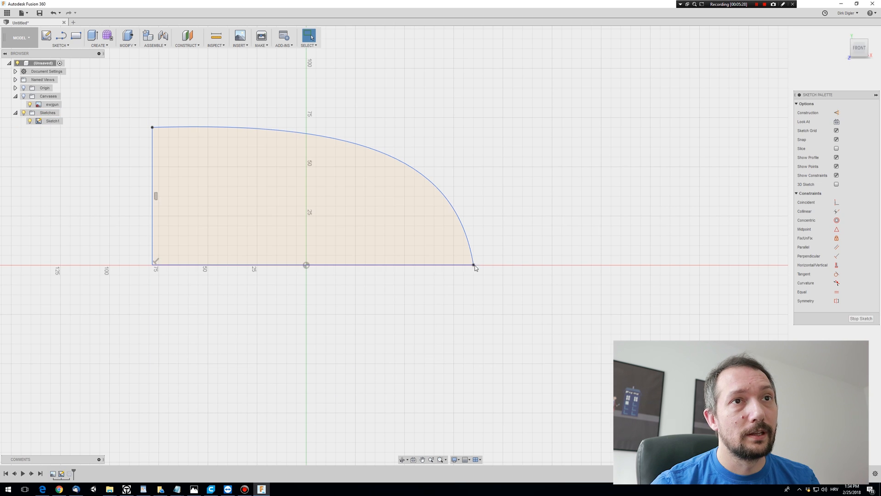
left_click(474, 267)
scroll(473, 257, "up", 5)
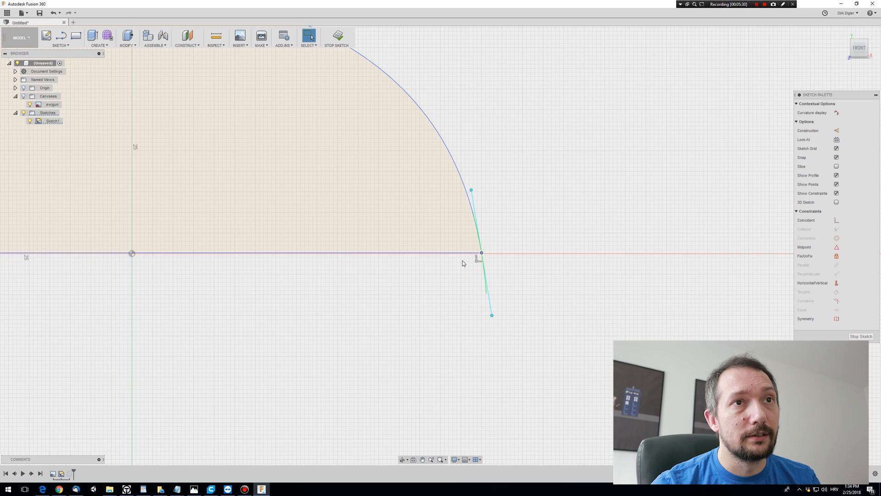
left_click_drag(480, 114, 501, 122)
scroll(536, 181, "down", 3)
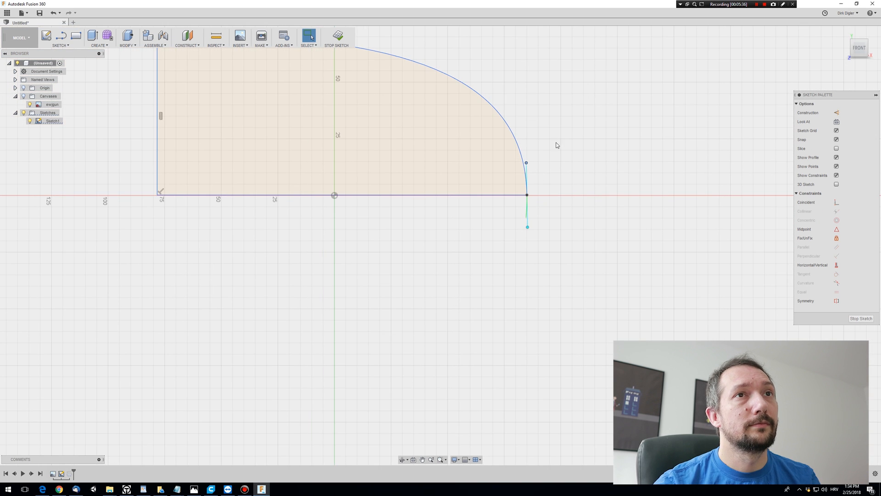
middle_click_drag(556, 144, 514, 245)
left_click_drag(512, 249, 514, 256)
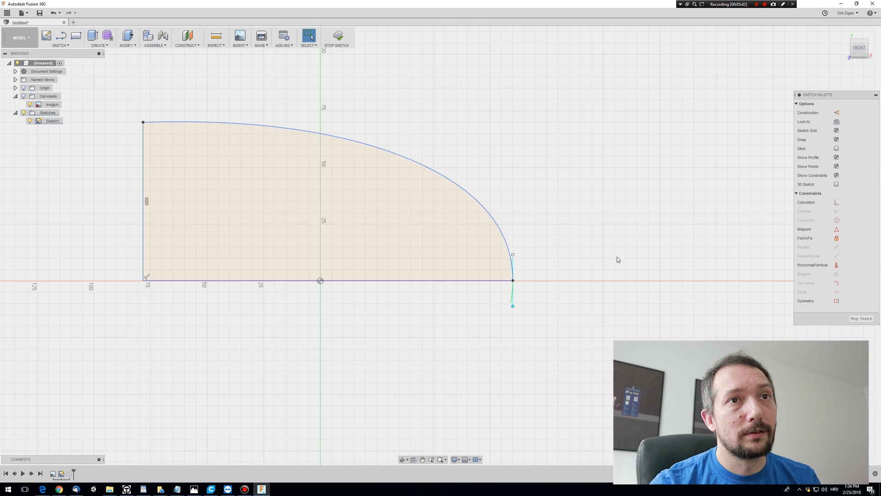
scroll(536, 272, "up", 4)
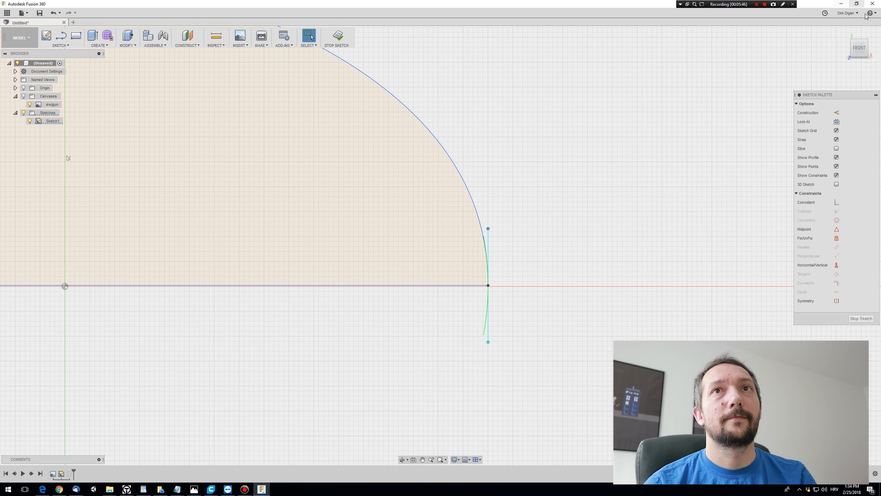
left_click(337, 37)
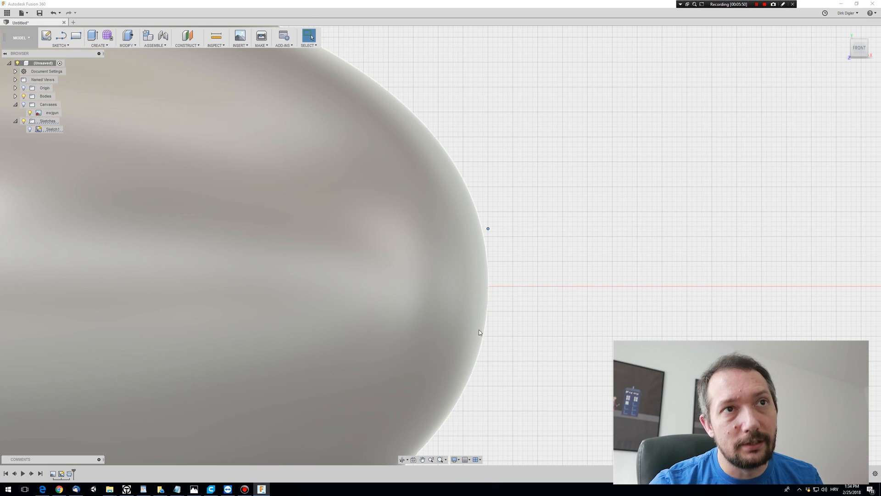
- Show the reference canvas again and start a new spline sketch on the drawing's front plane
scroll(479, 329, "down", 6)
mouse_move(476, 349)
middle_mouse_down("shift")
mouse_move(508, 321)
mouse_move(462, 340)
mouse_move(476, 368)
mouse_move(453, 348)
mouse_move(512, 209)
middle_mouse_up("shift")
scroll(453, 348, "down", 1)
scroll(454, 347, "up", 5)
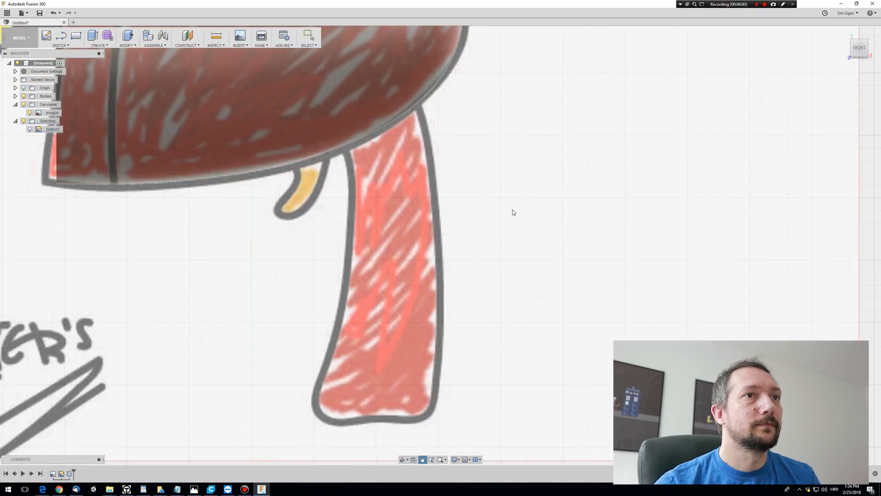
scroll(504, 220, "down", 1)
left_click(60, 46)
left_click(64, 53)
left_click(68, 45)
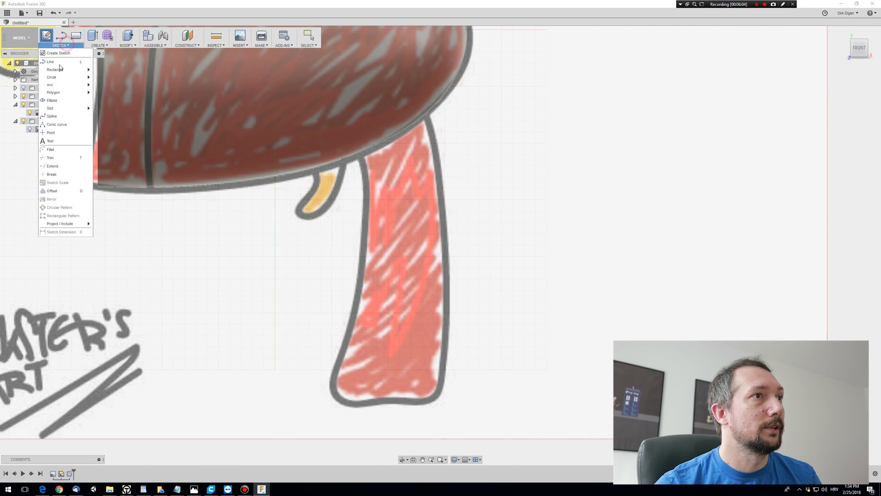
left_click(58, 116)
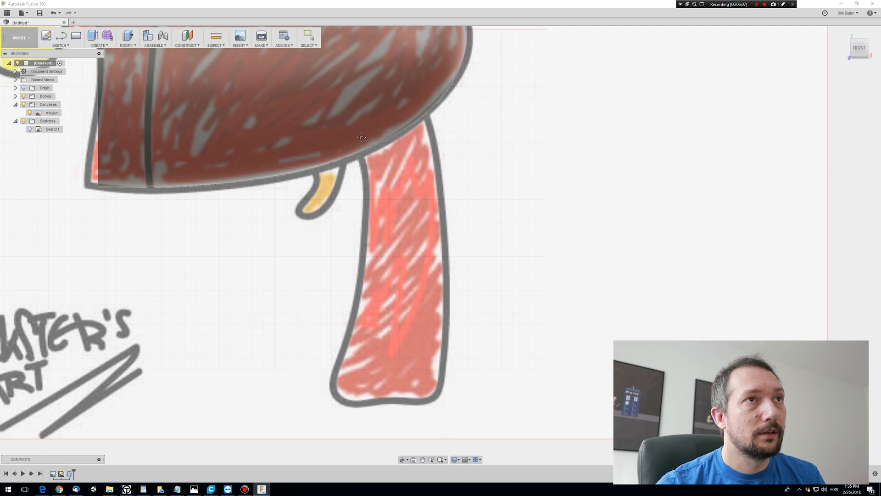
middle_click_drag(356, 138, 362, 242)
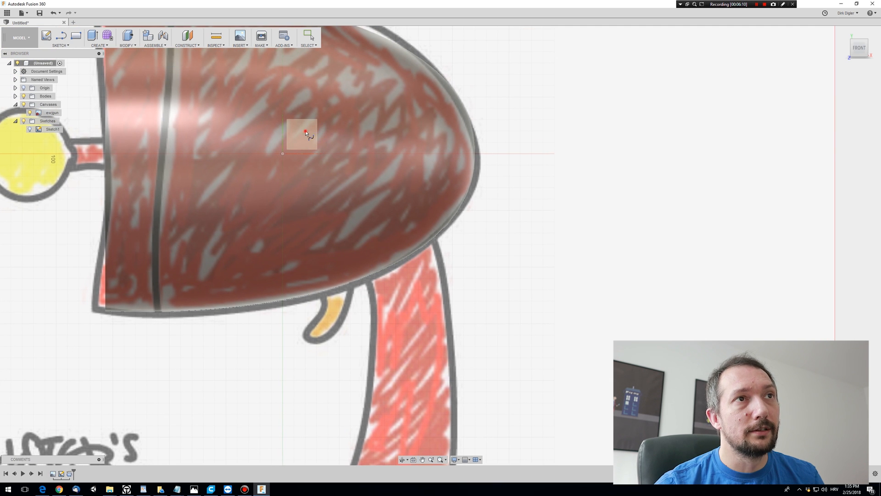
left_click(305, 133)
- Draw a closed spline around the grip in the reference drawing, with its upper end reaching into the body
mouse_move(518, 358)
middle_mouse_down()
mouse_move(384, 67)
mouse_move(347, 151)
middle_mouse_up()
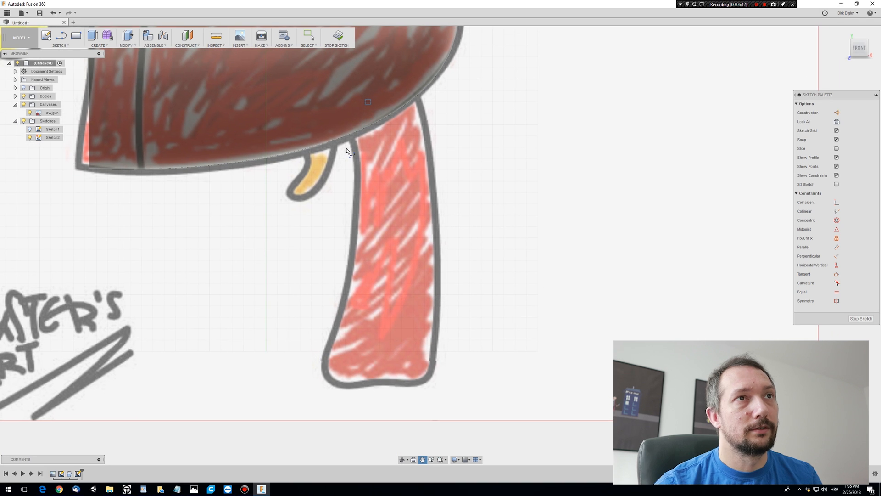
left_click(353, 251)
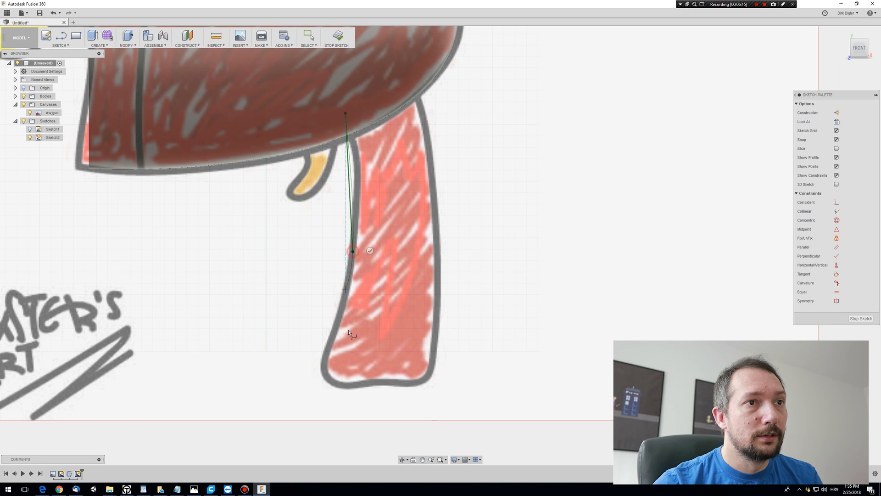
left_click(322, 363)
left_click(371, 382)
left_click(433, 370)
left_click(409, 74)
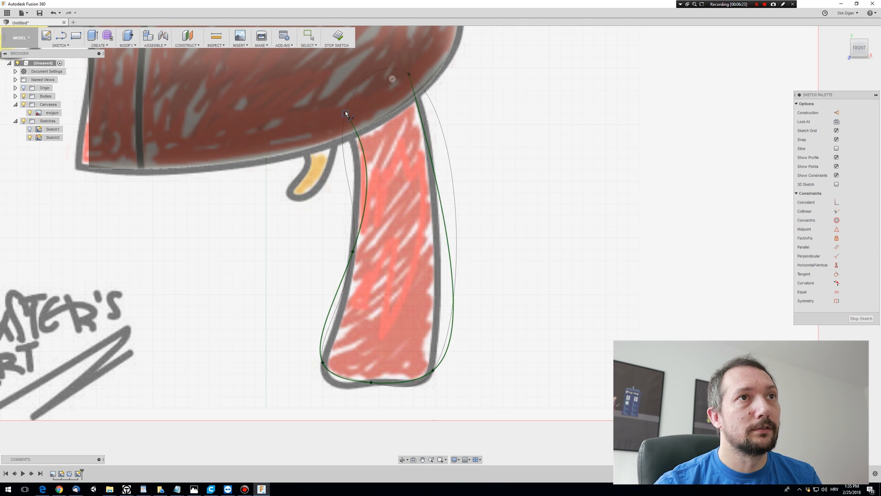
left_click(345, 113)
- Adjust the grip spline's points and tangent handles to follow the drawn outline, and finish the sketch
key("Escape")
left_click_drag(337, 151, 347, 141)
left_click_drag(323, 363, 328, 380)
left_click(353, 251)
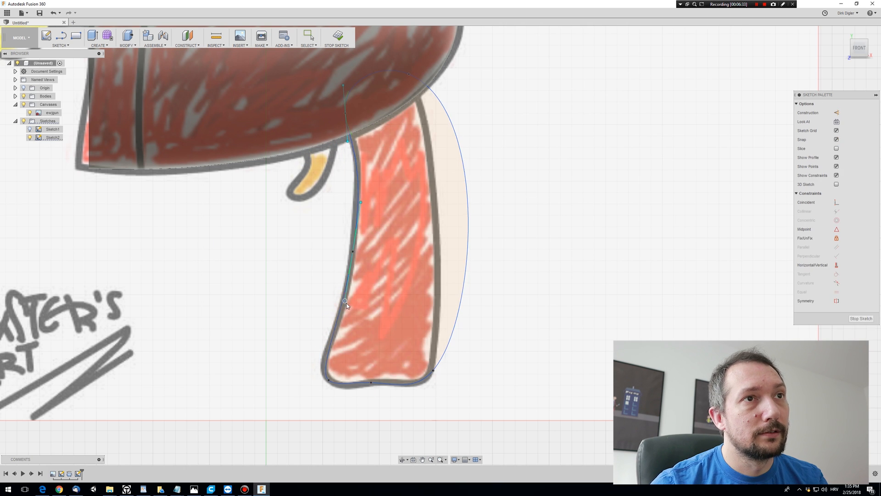
left_click_drag(363, 197, 360, 197)
left_click(433, 370)
left_click_drag(371, 382, 425, 403)
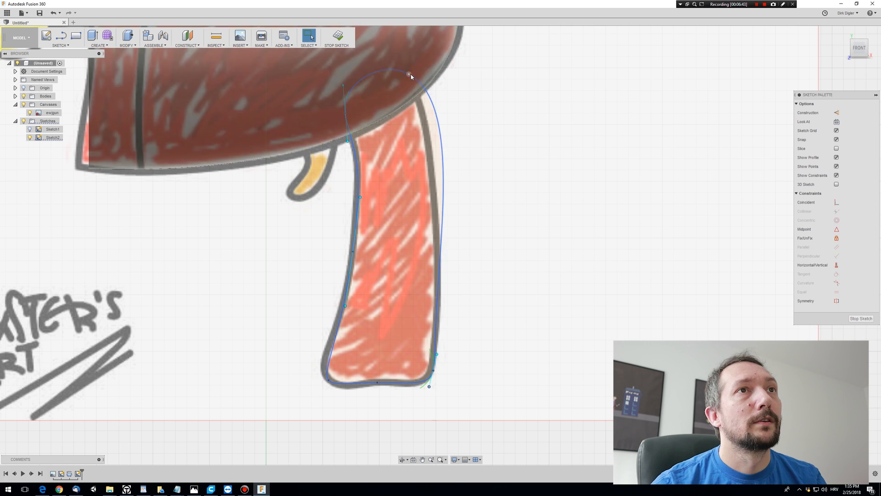
left_click_drag(328, 380, 327, 379)
left_click(348, 45)
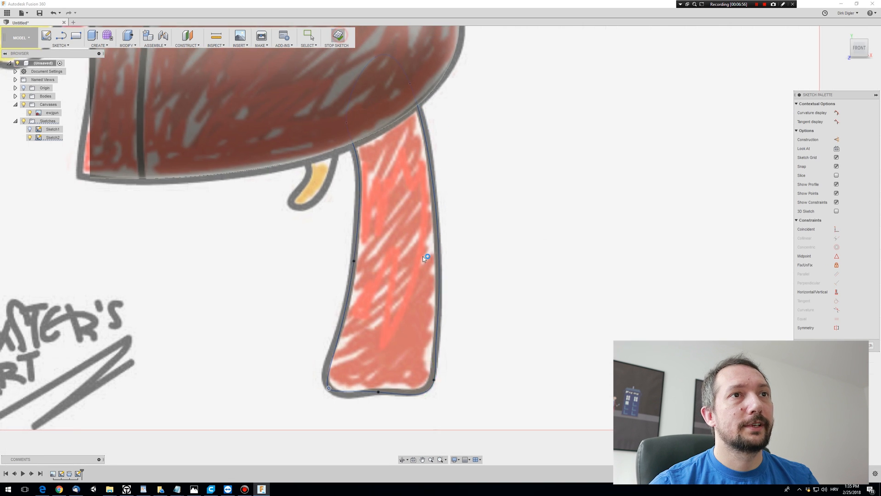
- Start an extrusion of the closed grip profile with a distance of 20 mm
left_click(415, 370)
middle_click_drag(537, 388, 507, 264)
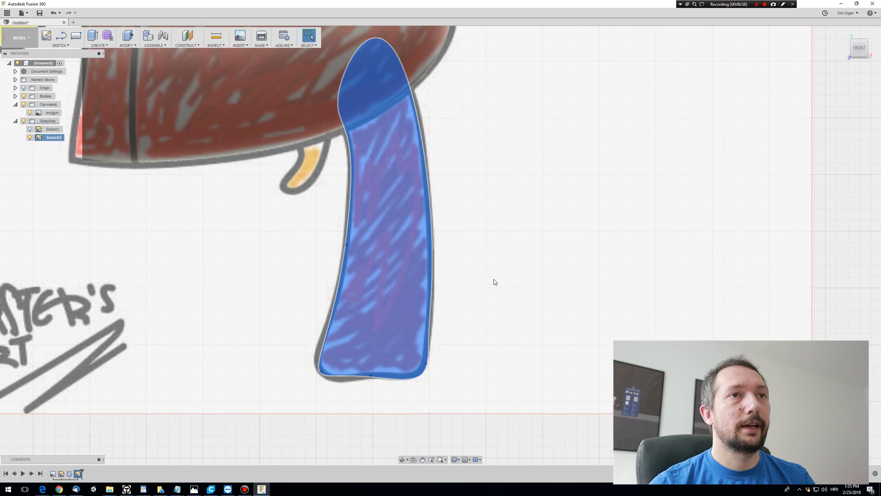
scroll(507, 263, "down", 2)
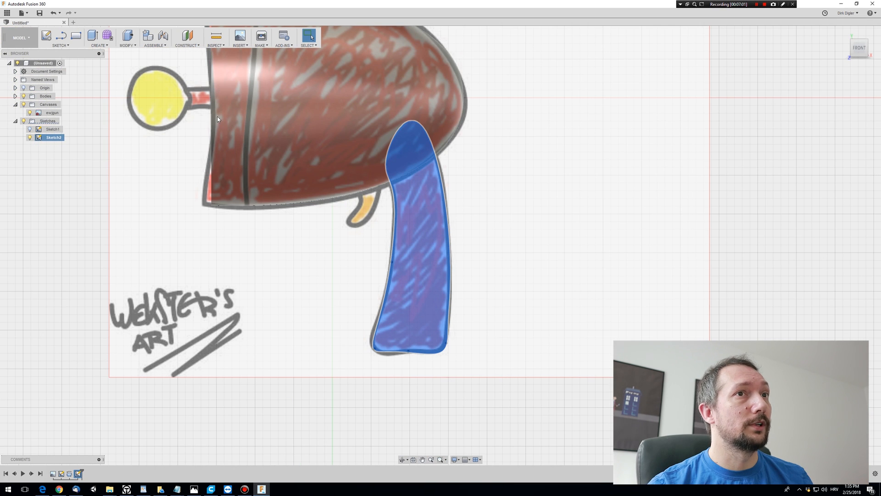
left_click(866, 41)
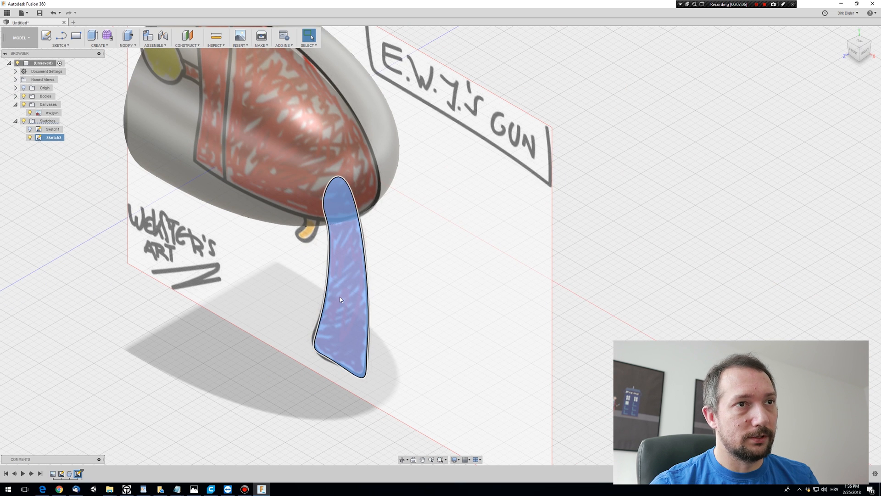
right_click(342, 301)
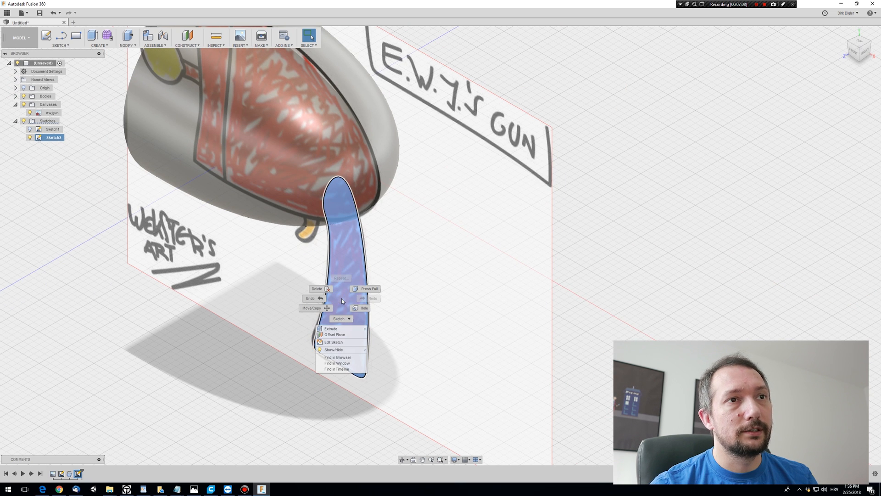
left_click(339, 320)
left_click_drag(332, 275, 318, 294)
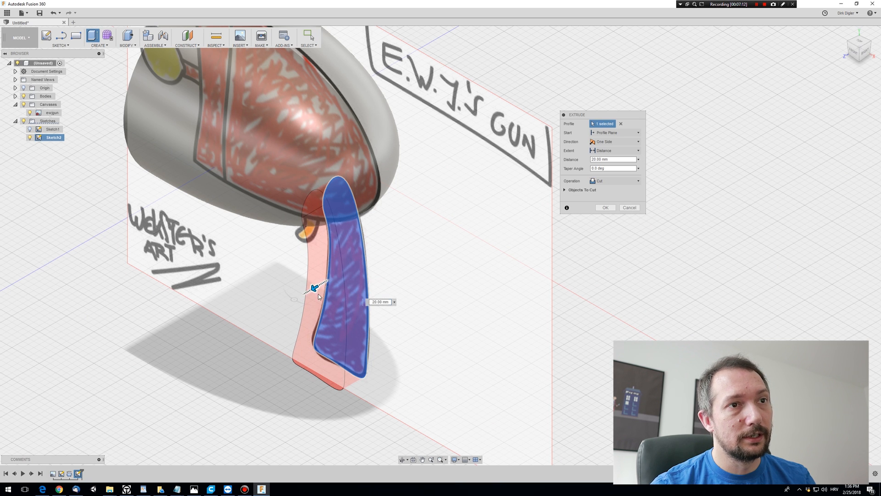
- Make the grip extrusion symmetric at 20 mm and create it as a new body
left_click(865, 52)
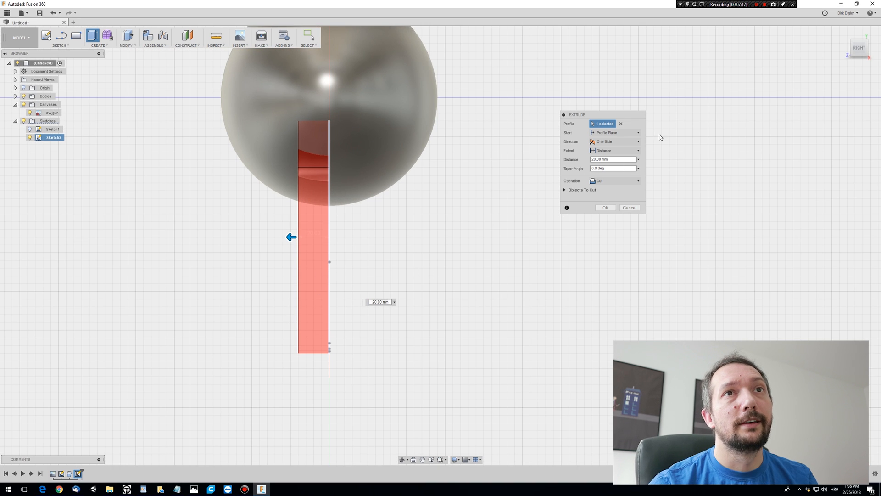
left_click(610, 142)
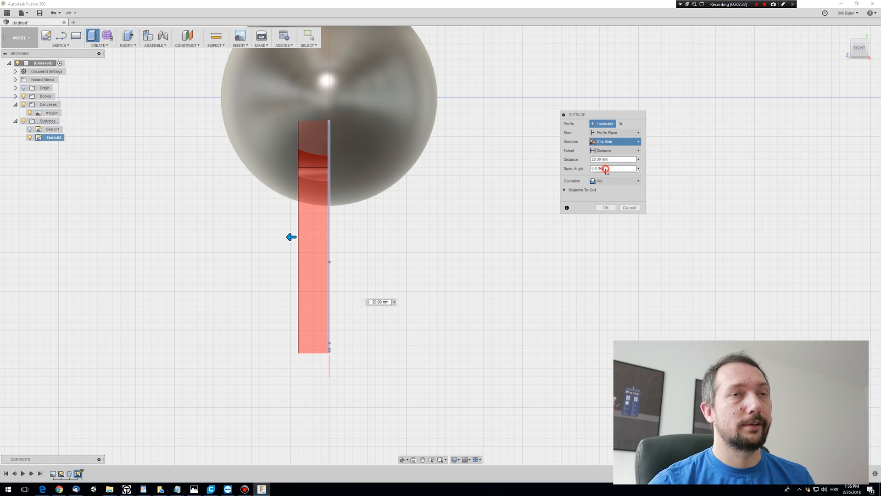
left_click(606, 168)
mouse_move(289, 237)
left_mouse_down()
mouse_move(281, 237)
mouse_move(291, 237)
left_mouse_up()
middle_click_drag(431, 325, 442, 325, "shift")
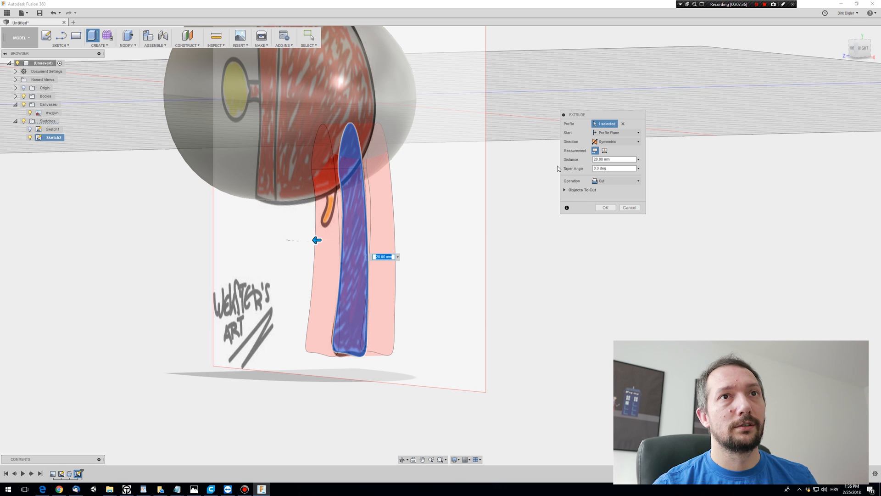
left_click(606, 182)
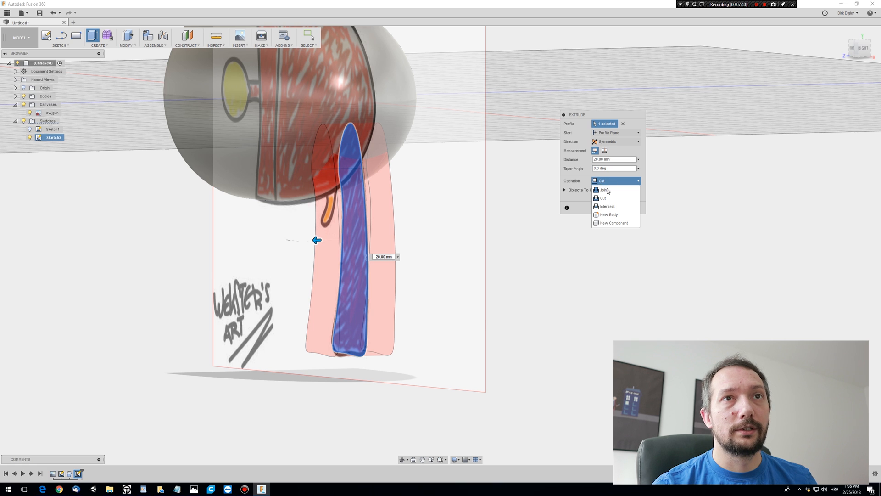
left_click(616, 214)
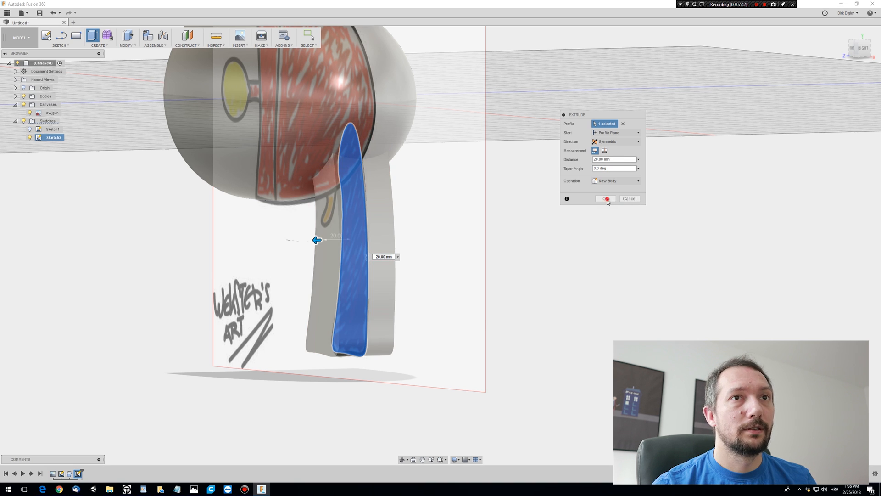
left_click(606, 199)
- Start a new line sketch on the drawing's front plane for the trigger
middle_click_drag(525, 354, 590, 348, "shift")
middle_click_drag(413, 323, 539, 336)
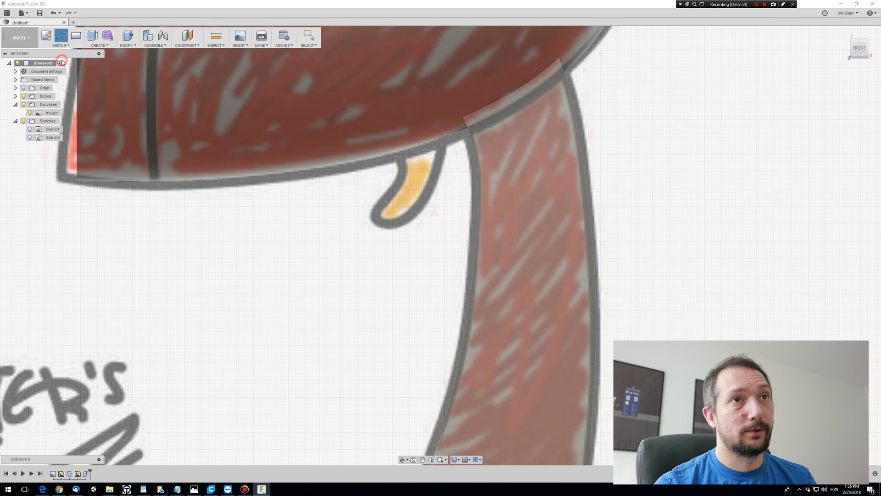
scroll(395, 144, "up", 5)
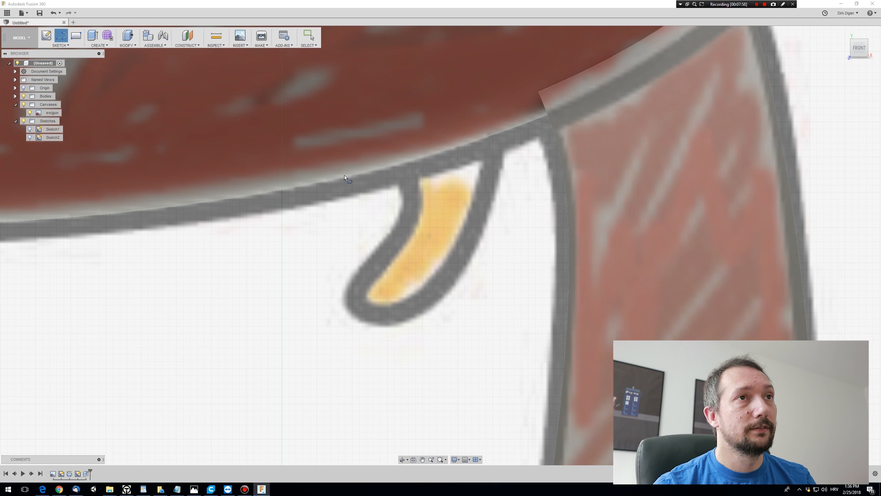
scroll(346, 177, "down", 4)
left_click(349, 53)
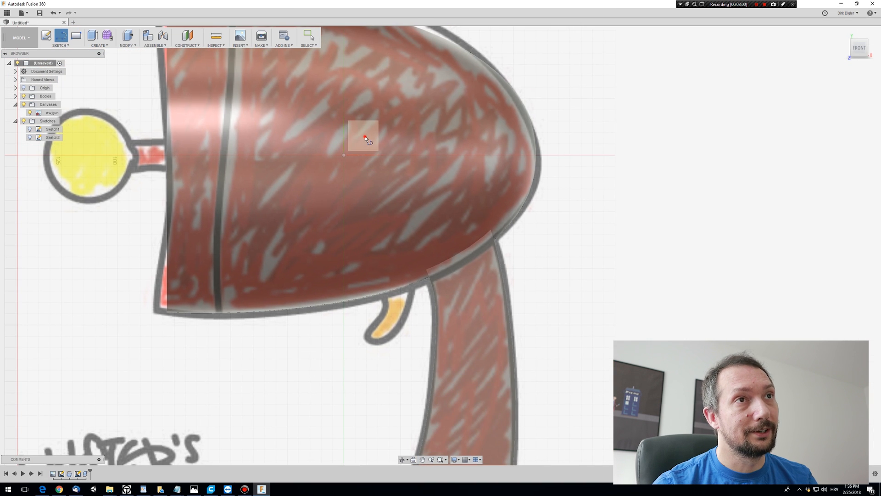
scroll(382, 299, "up", 2)
middle_click_drag(374, 237, 323, 178)
key("l")
scroll(323, 178, "up", 5)
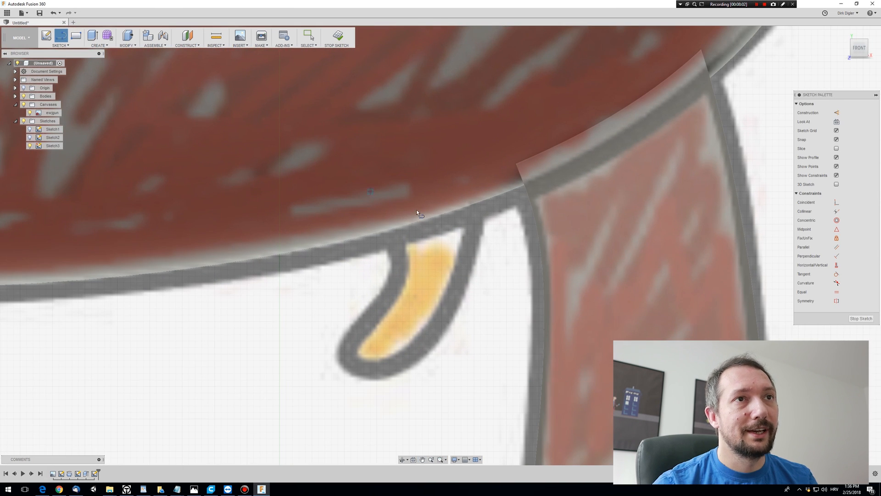
- Draw a closed six-sided outline of straight lines around the trigger, with its upper end reaching into the body
left_click(365, 188)
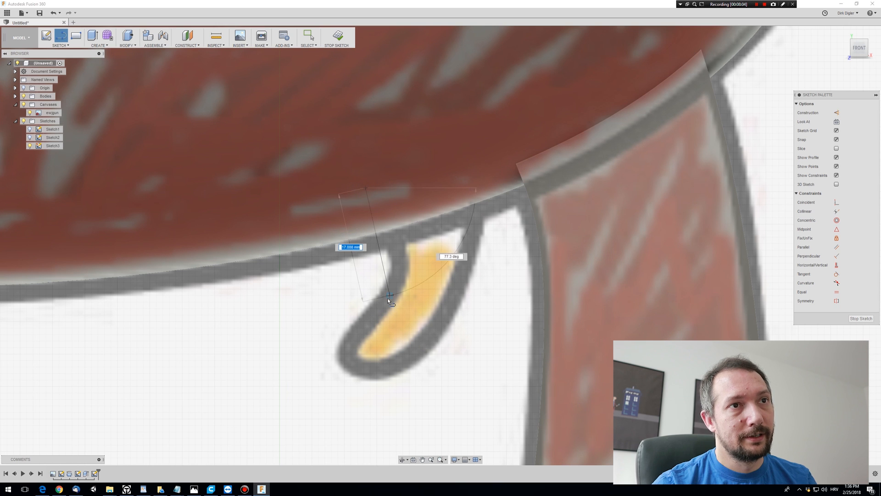
left_click(378, 288)
left_click(318, 379)
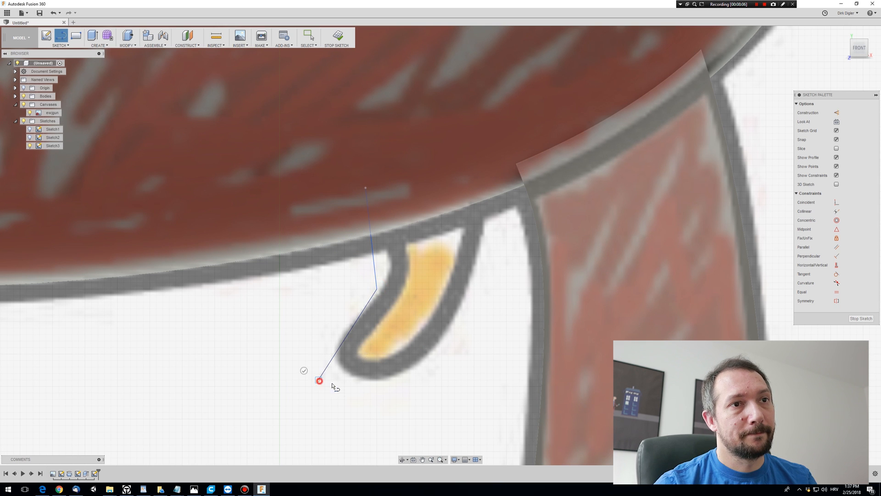
left_click(401, 385)
left_click_drag(401, 385, 476, 313)
left_click(475, 311)
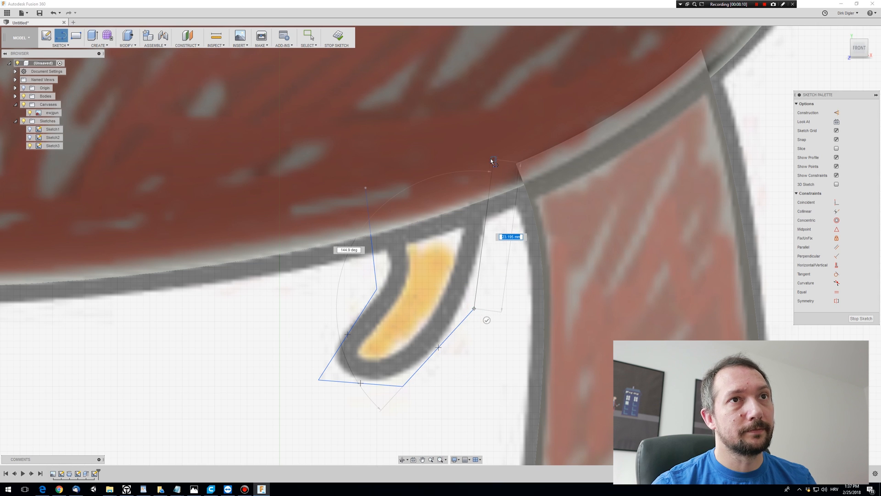
left_click(490, 159)
left_click(367, 187)
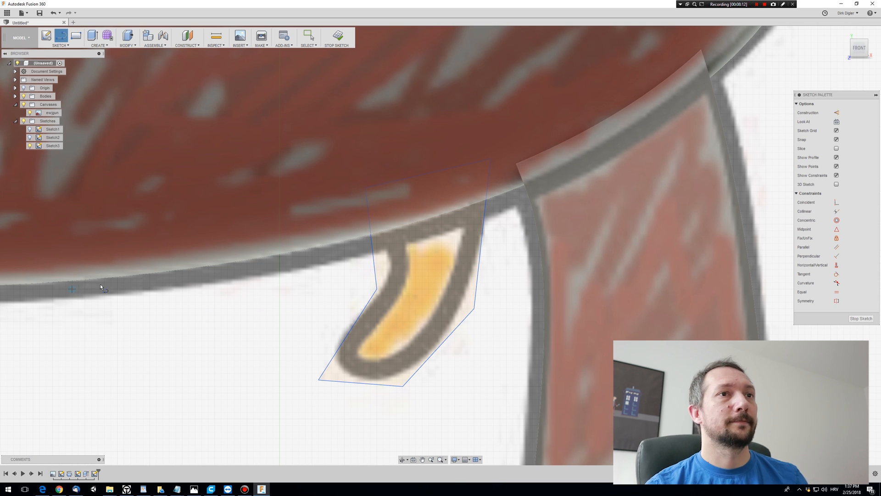
- Fillet the front corner at the trigger outline's lower tip with a 3.5 mm radius
left_click(69, 45)
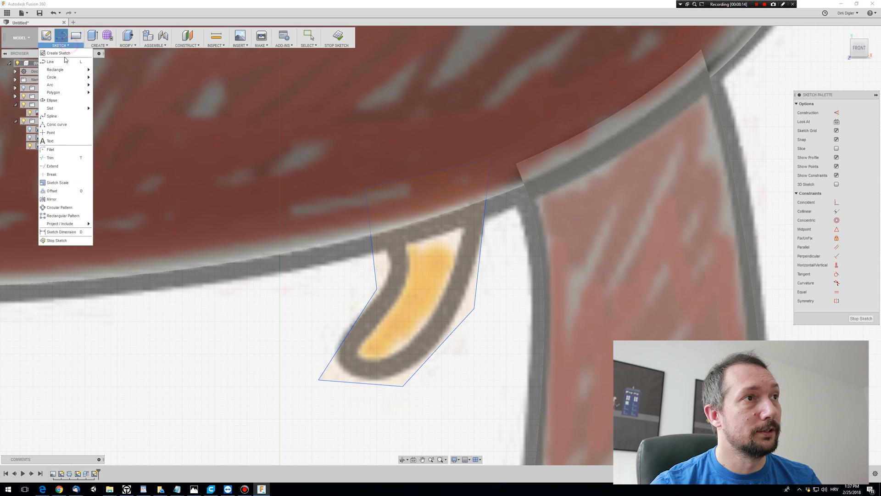
left_click(60, 150)
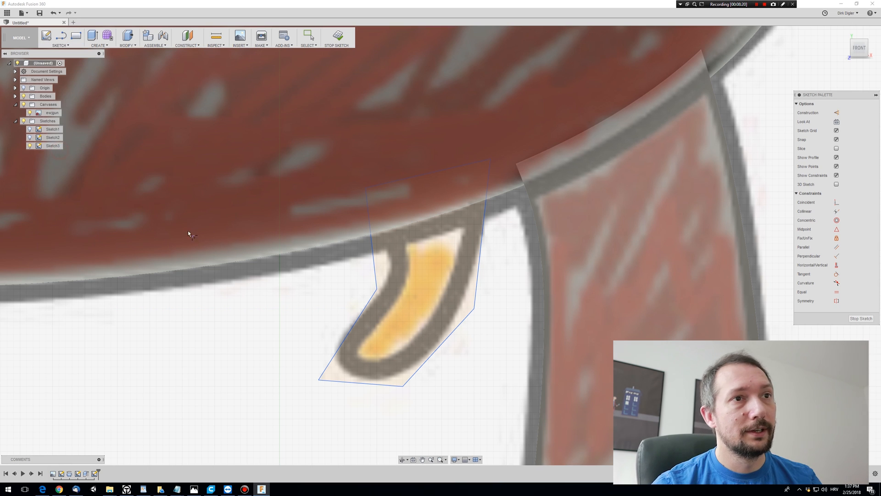
left_click(320, 379)
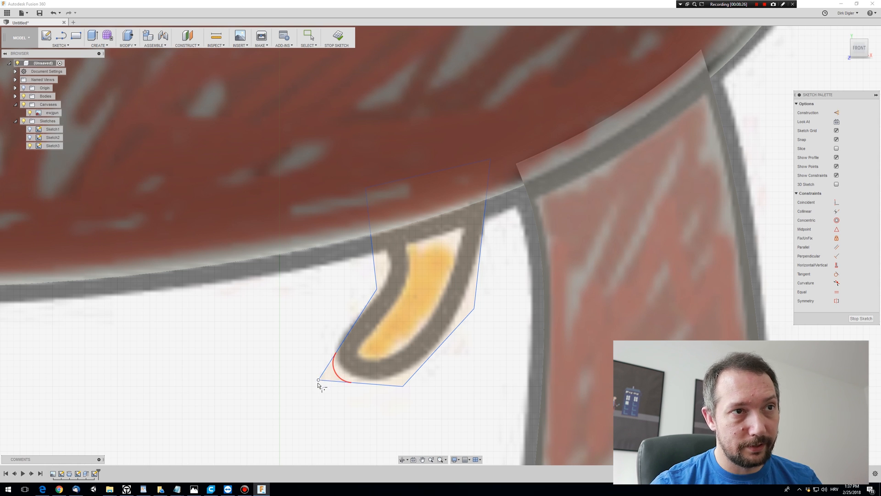
left_click(320, 380)
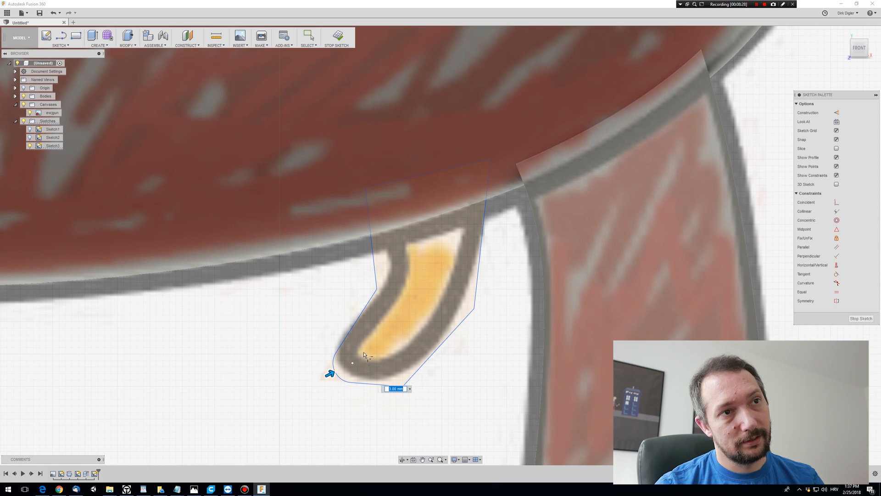
left_click_drag(331, 374, 334, 373)
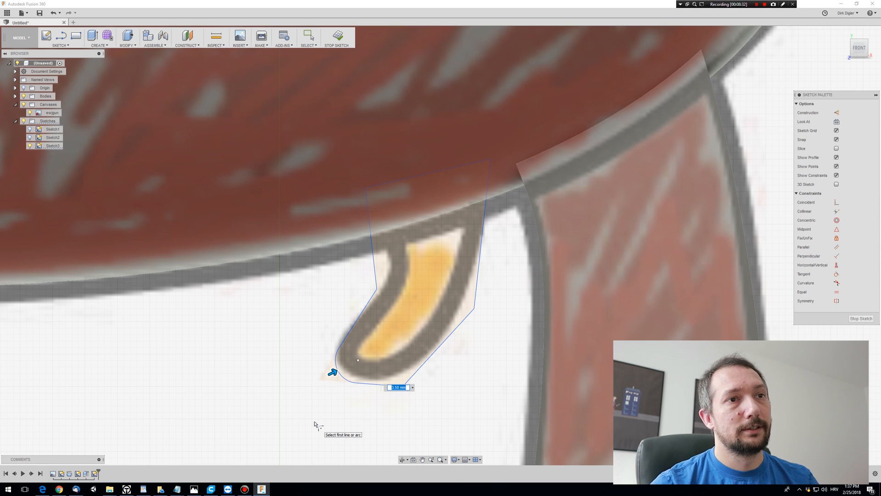
key("Return")
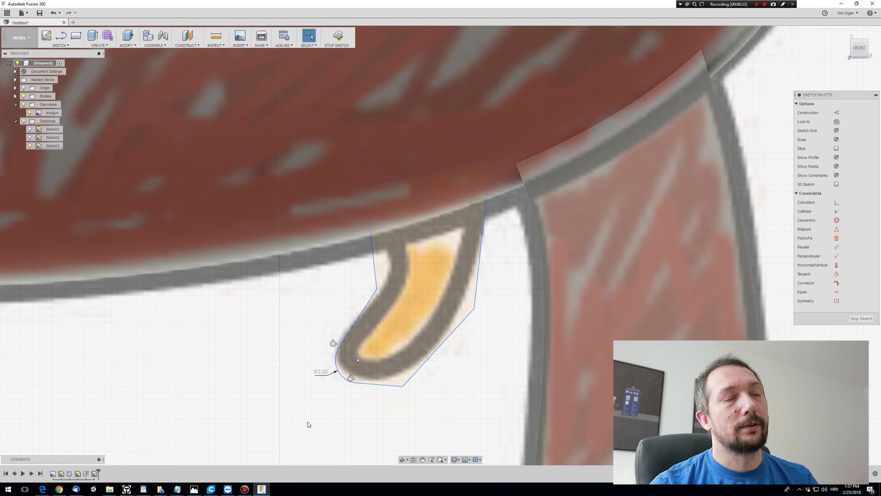
- Fillet the rear corner at the bottom of the trigger outline with a 14.5 mm radius
left_click(402, 387)
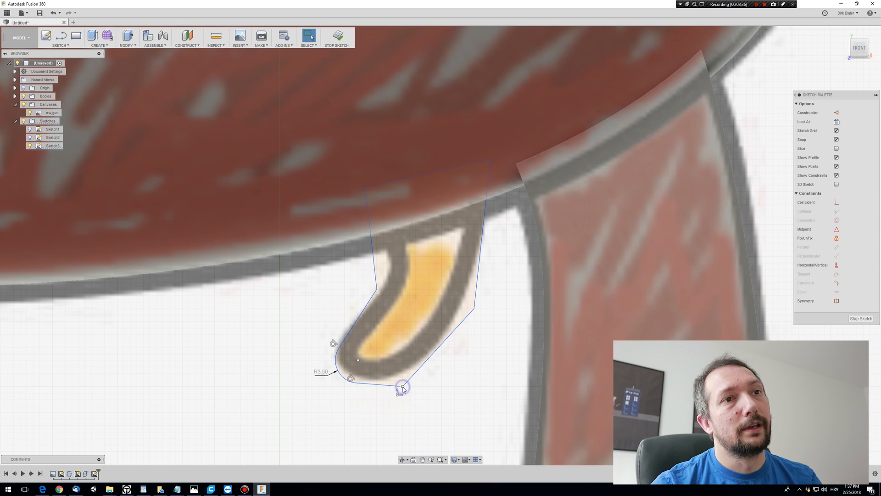
right_click(402, 388)
left_click(406, 367)
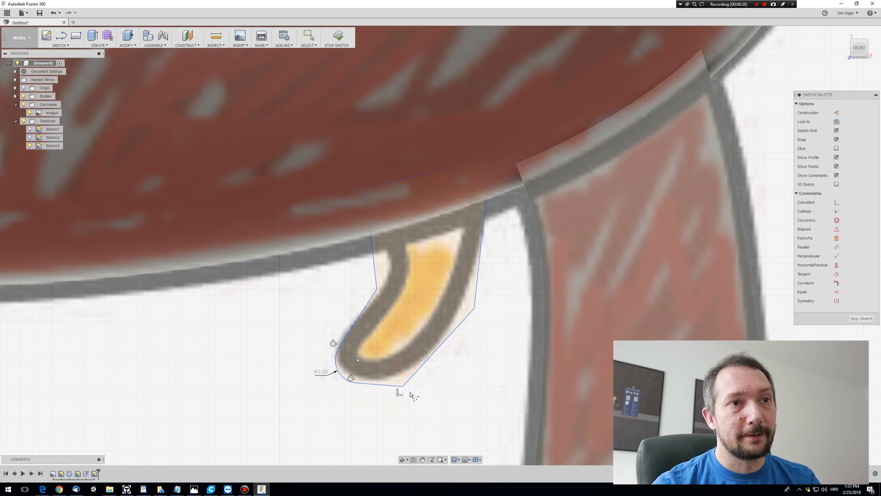
left_click(402, 387)
left_click_drag(404, 387, 400, 379)
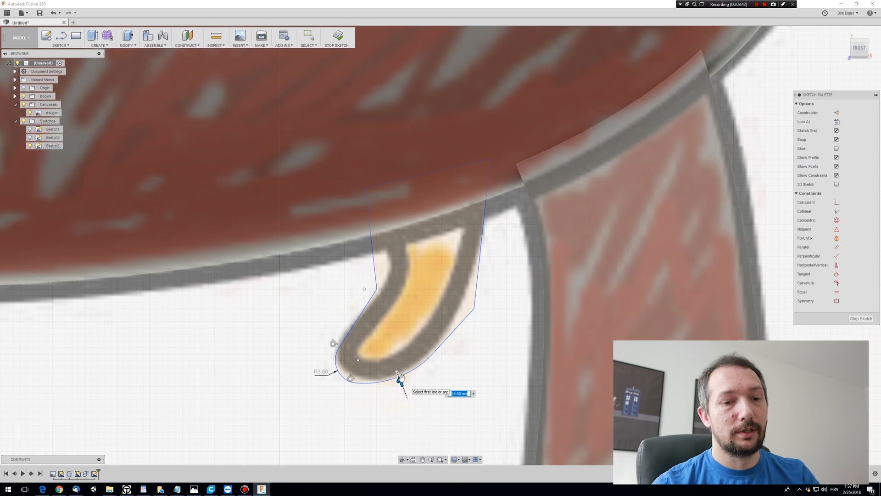
key("Return")
- Fillet the corner halfway up the trigger outline's rear side with a radius of about 29 mm to follow the drawing
right_click(475, 310)
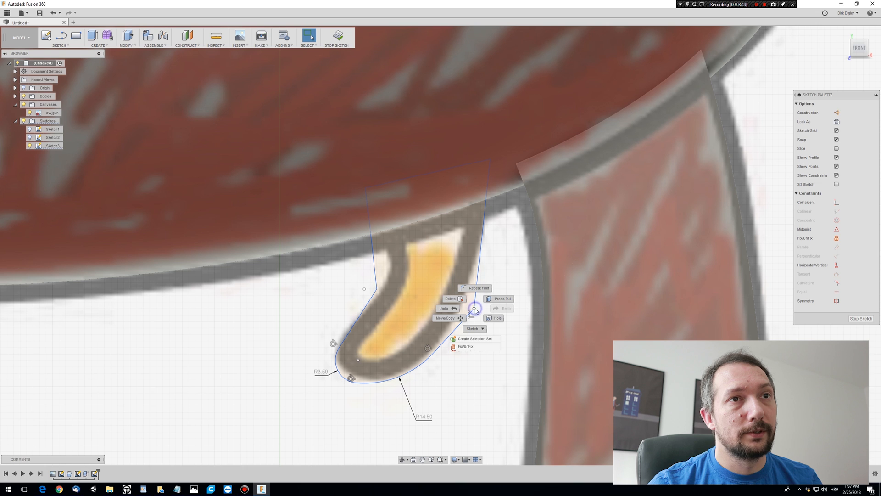
left_click(478, 288)
left_click(473, 314)
mouse_move(477, 310)
left_mouse_down()
mouse_move(459, 301)
mouse_move(468, 305)
left_mouse_up()
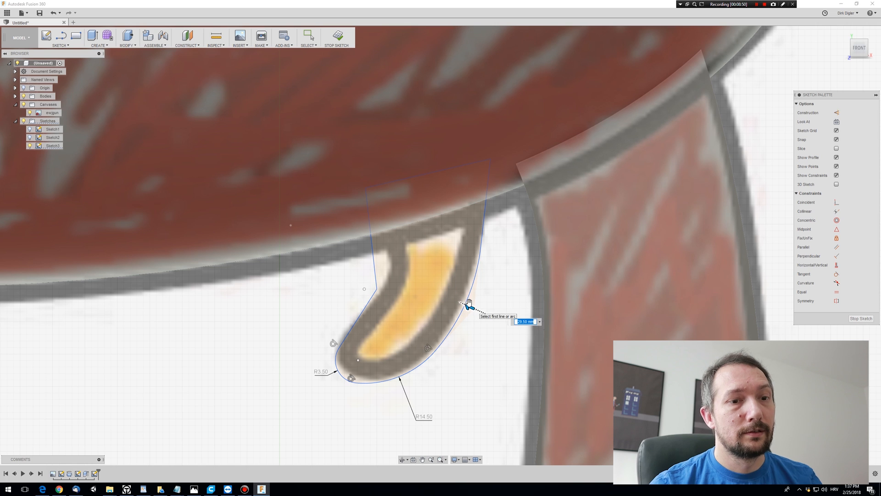
key("Return")
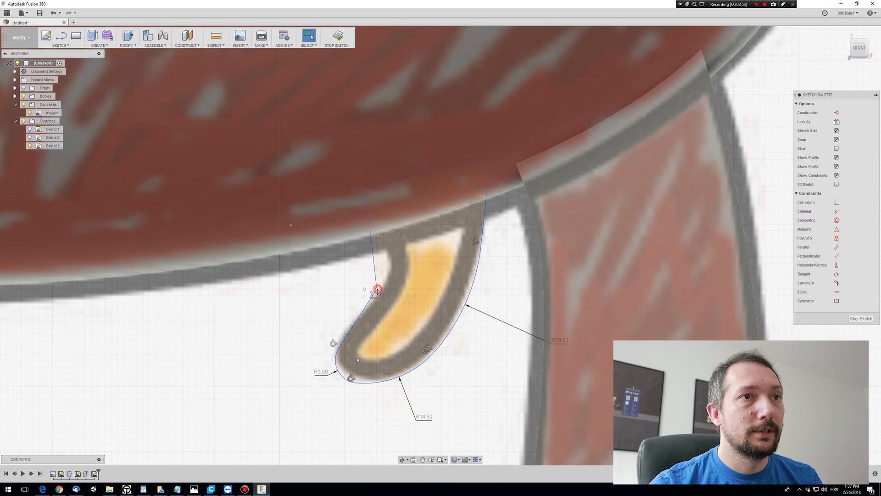
- Fillet the inward corner on the trigger outline's front side with an 18 mm radius
right_click(378, 290)
left_click(385, 267)
left_click(378, 288)
mouse_move(379, 288)
left_mouse_down()
mouse_move(390, 291)
mouse_move(374, 289)
left_mouse_up()
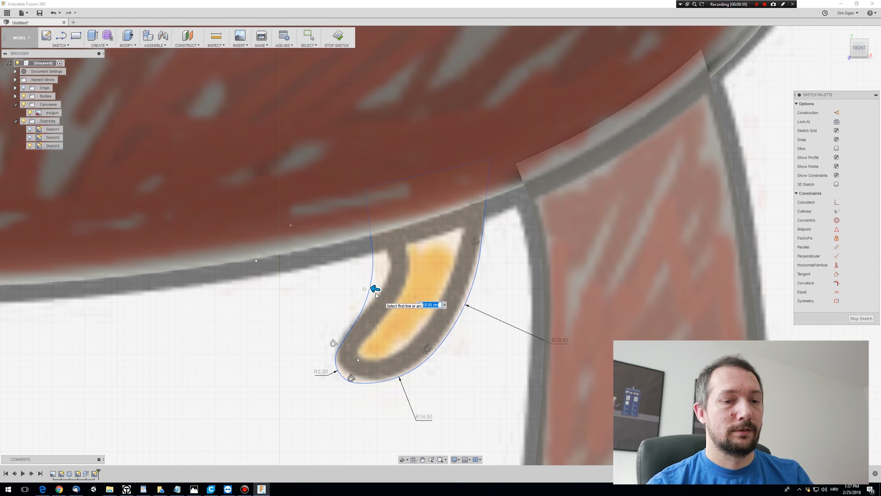
key("Return")
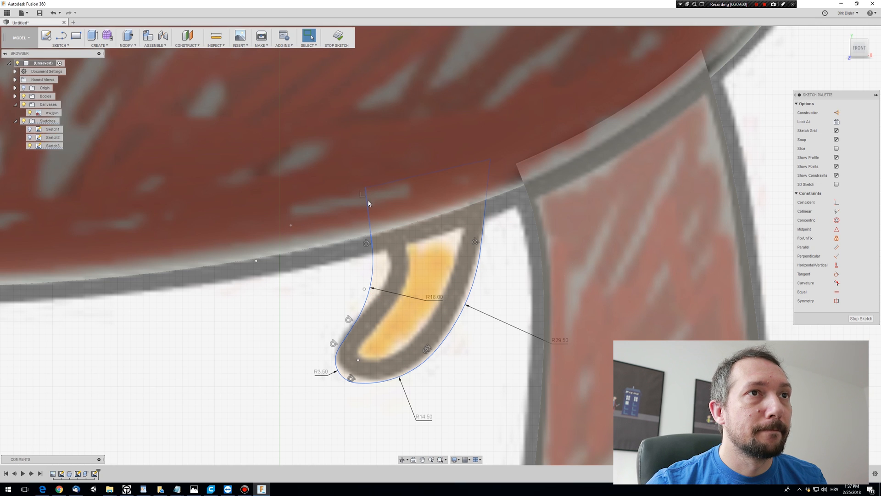
- Shift the trigger profile's upper front line onto the drawn outline and finish the sketch
mouse_move(371, 203)
left_mouse_down()
mouse_move(383, 198)
mouse_move(381, 184)
left_mouse_up()
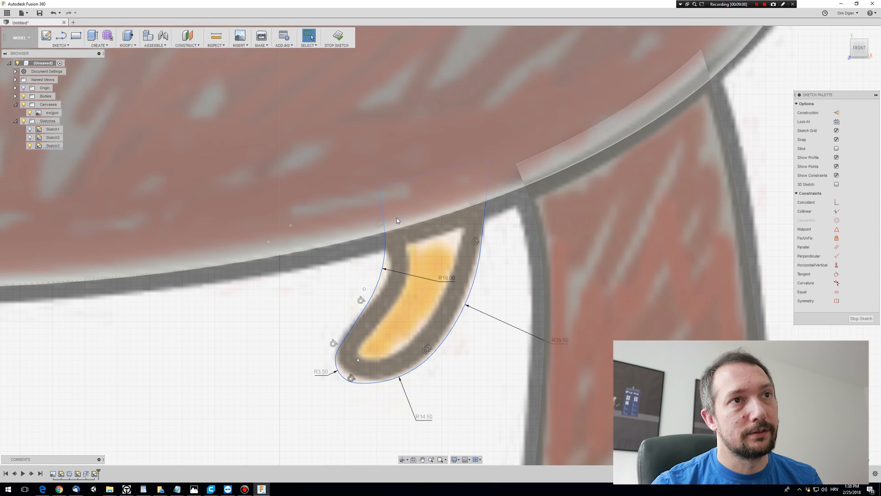
scroll(387, 356, "down", 3)
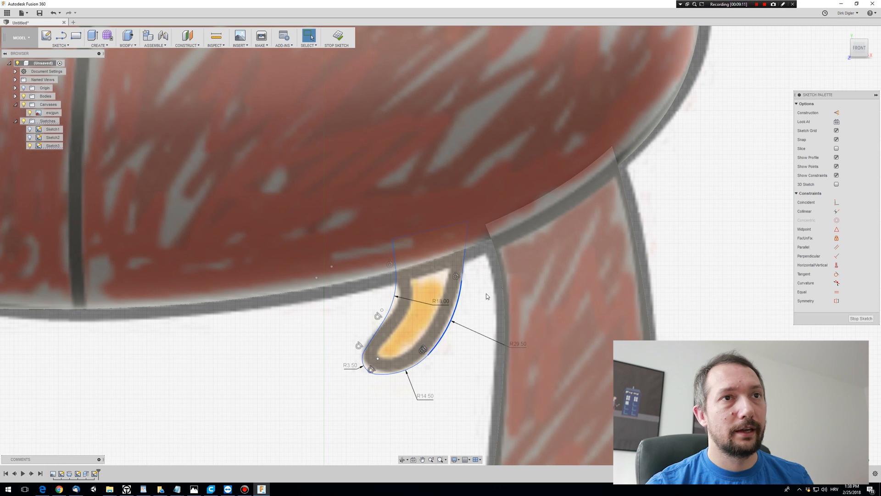
left_click(428, 288)
left_click(338, 39)
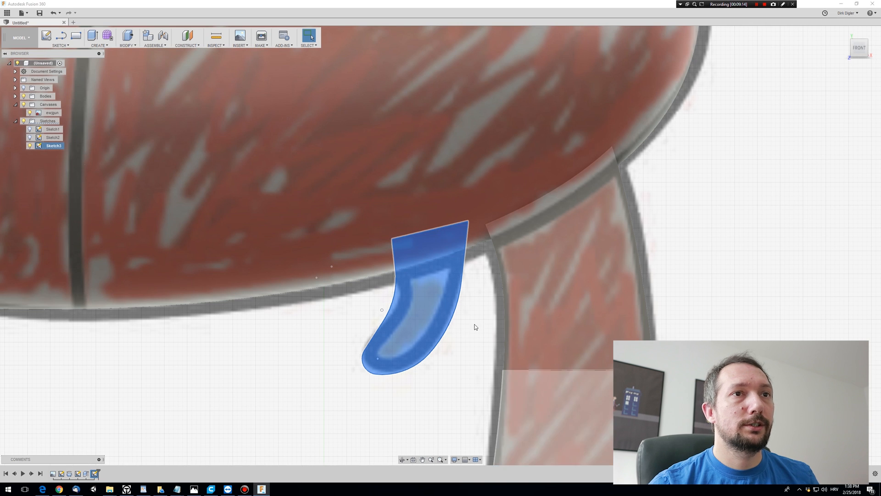
- Extrude the trigger profile symmetrically by 6 mm to each side as a new body
right_click(423, 311)
left_click(456, 304)
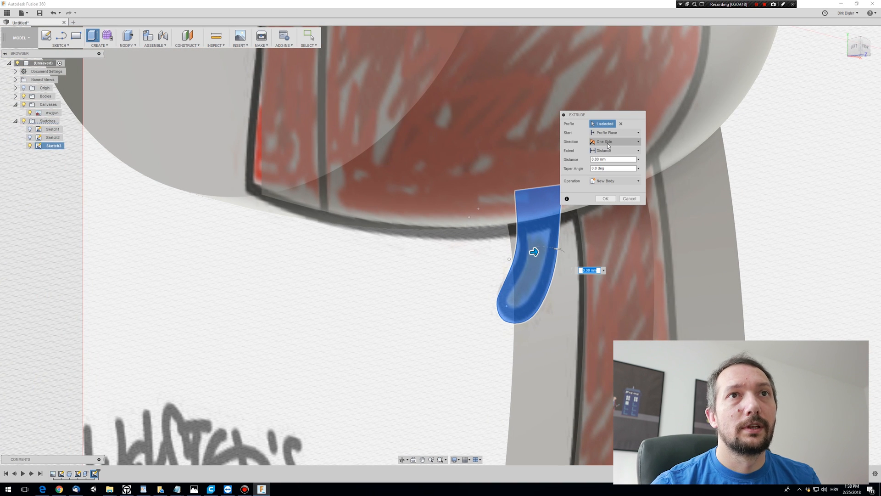
left_click(608, 146)
left_click(610, 168)
left_click_drag(535, 252, 549, 250)
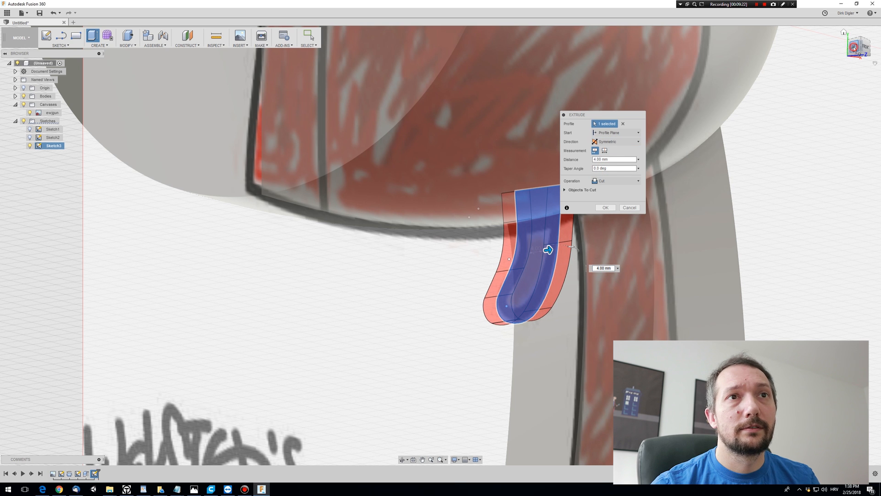
left_click(854, 47)
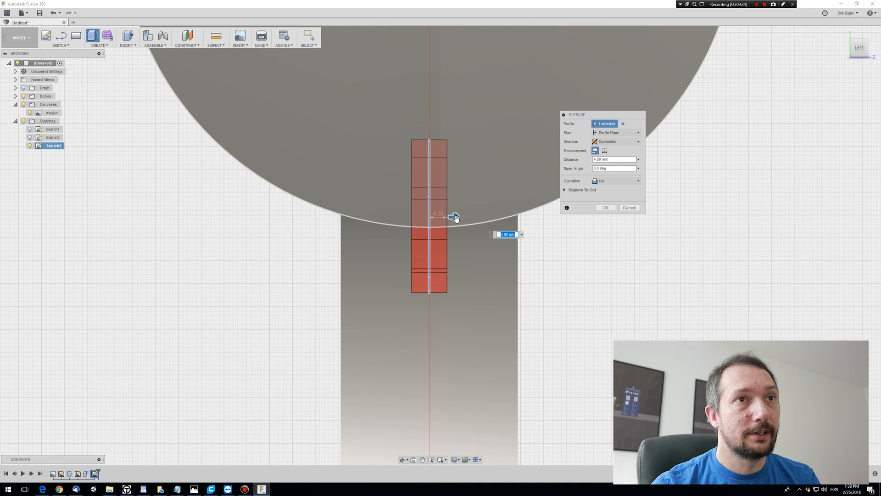
left_click_drag(455, 217, 466, 217)
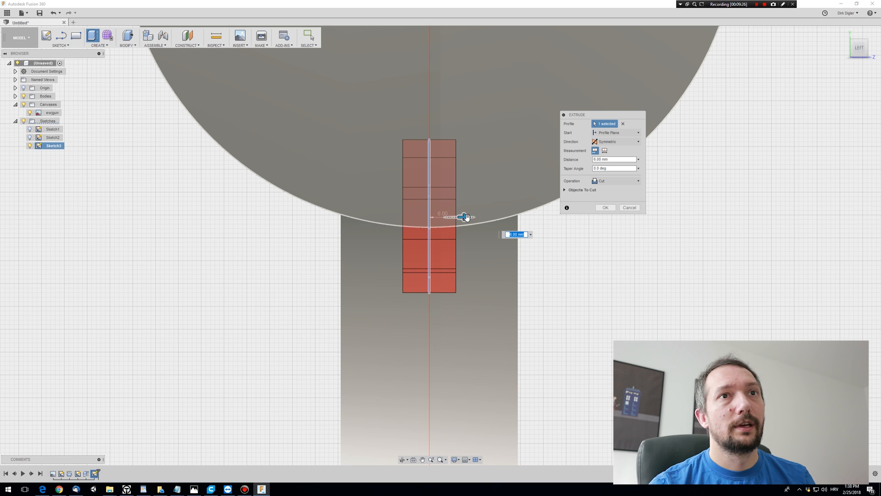
left_click(604, 181)
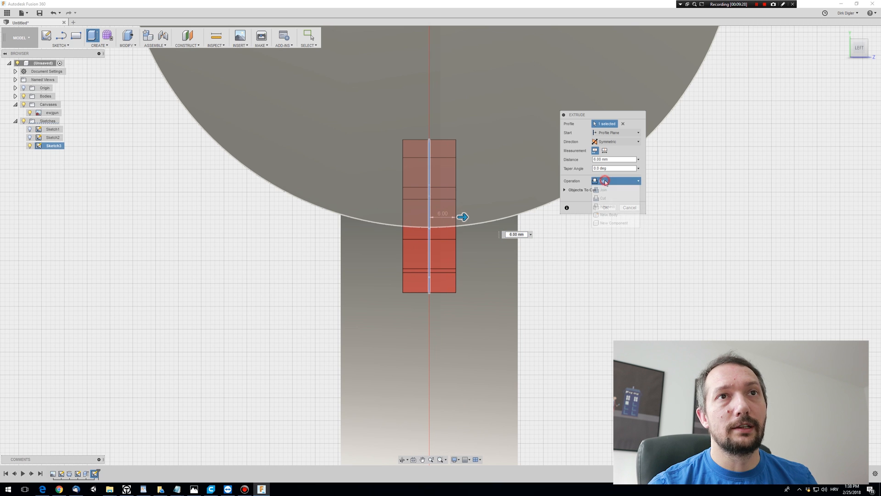
left_click(611, 215)
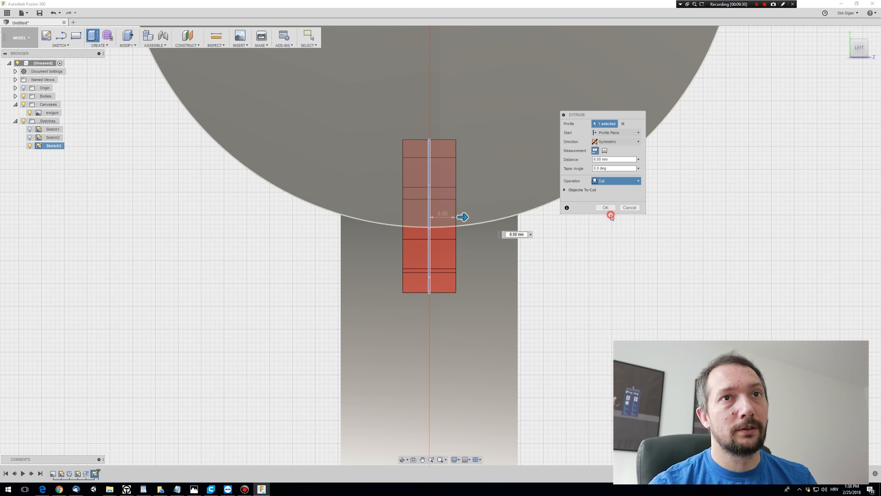
left_click(607, 199)
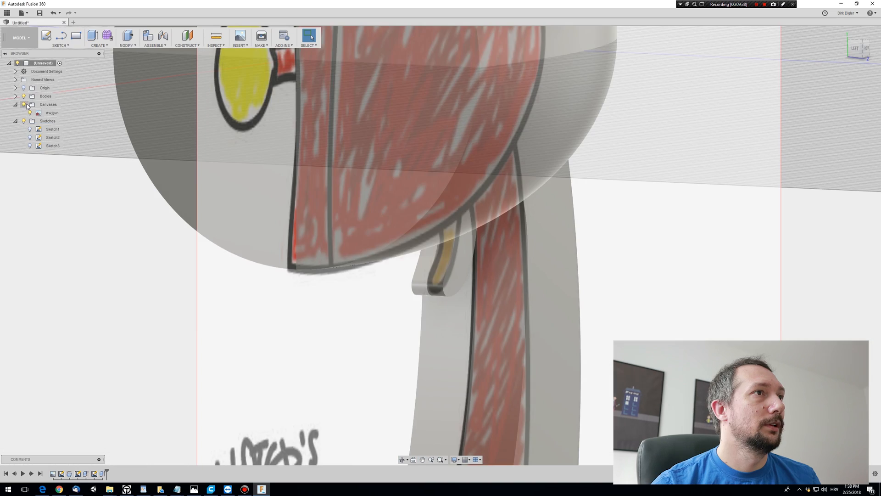
- Hide the reference canvas and check the shape of the bare body, grip and trigger
left_click(23, 104)
scroll(659, 251, "down", 5)
middle_click_drag(683, 239, 651, 218, "shift")
middle_click_drag(681, 243, 526, 257, "shift")
scroll(483, 272, "down", 1)
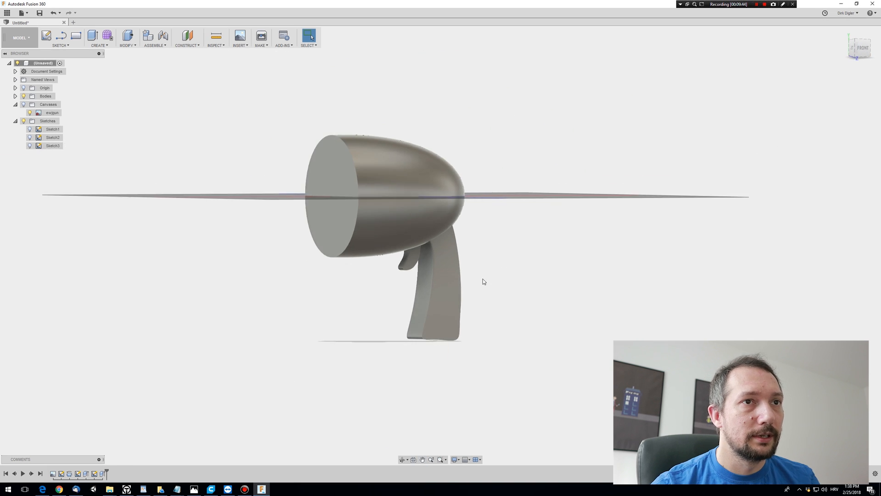
- Start a constant-radius fillet on the outline edges of both grip sides and try a radius of 11.5 mm
scroll(417, 279, "up", 5)
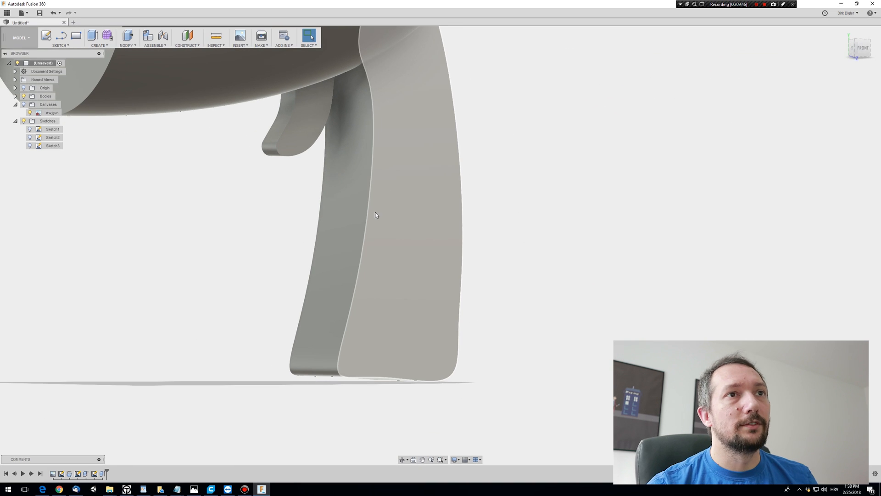
left_click(369, 225)
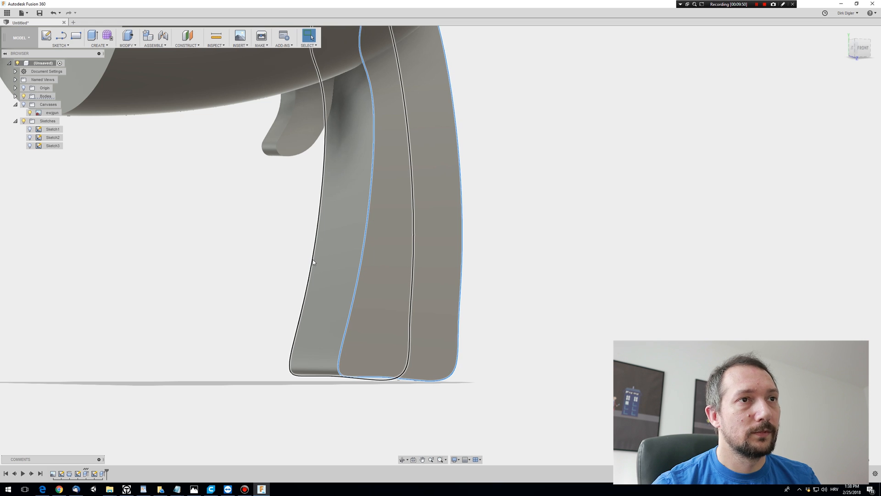
left_click(313, 262)
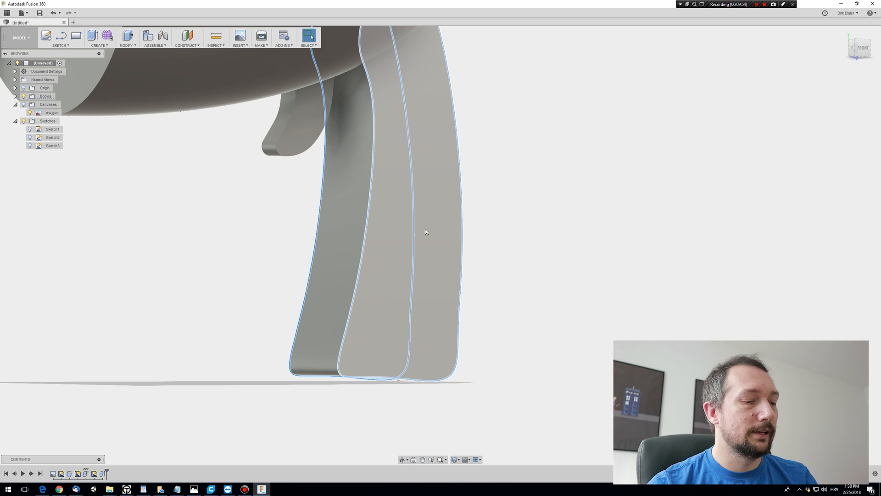
key("f")
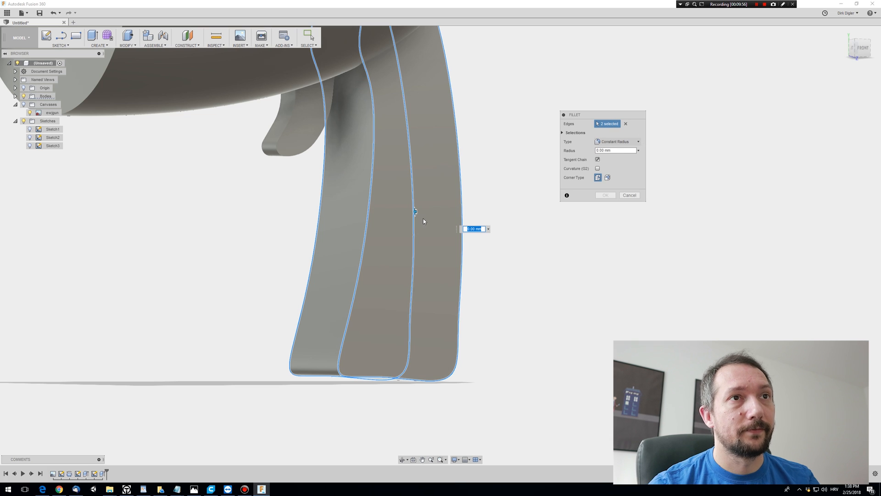
middle_click_drag(510, 283, 504, 277, "shift")
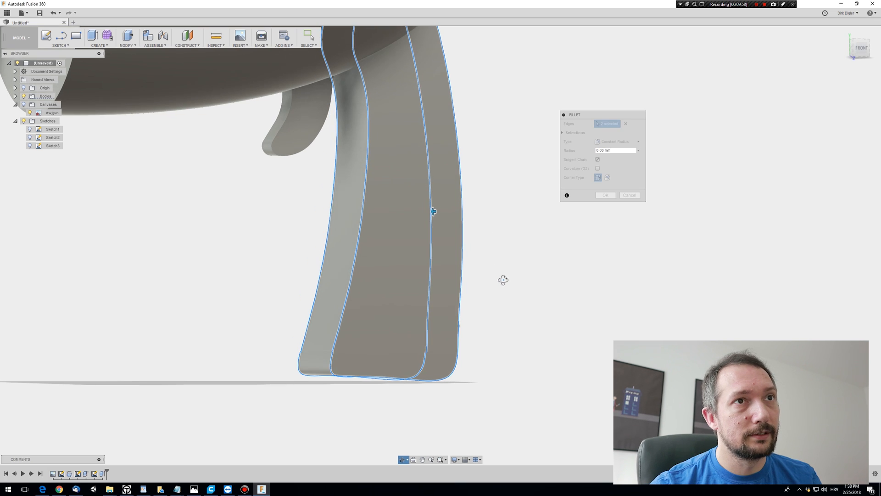
type("4")
key("Return")
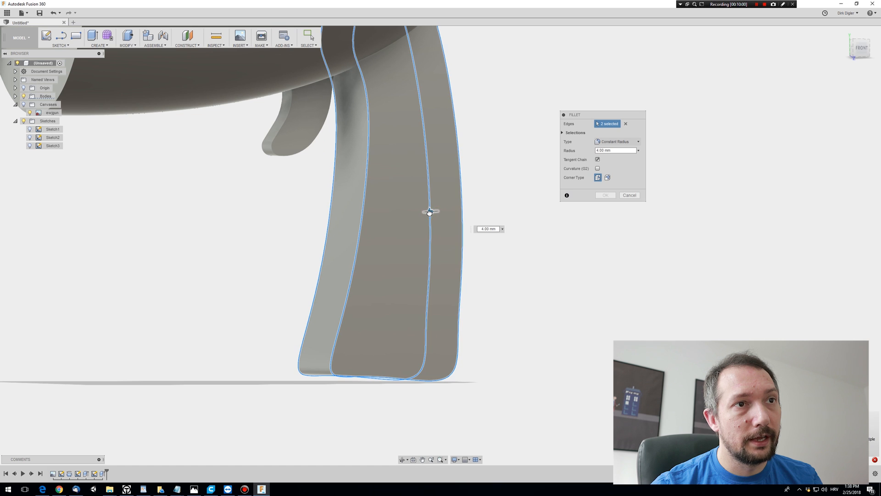
mouse_move(424, 214)
left_mouse_down()
mouse_move(444, 210)
mouse_move(426, 212)
left_mouse_up()
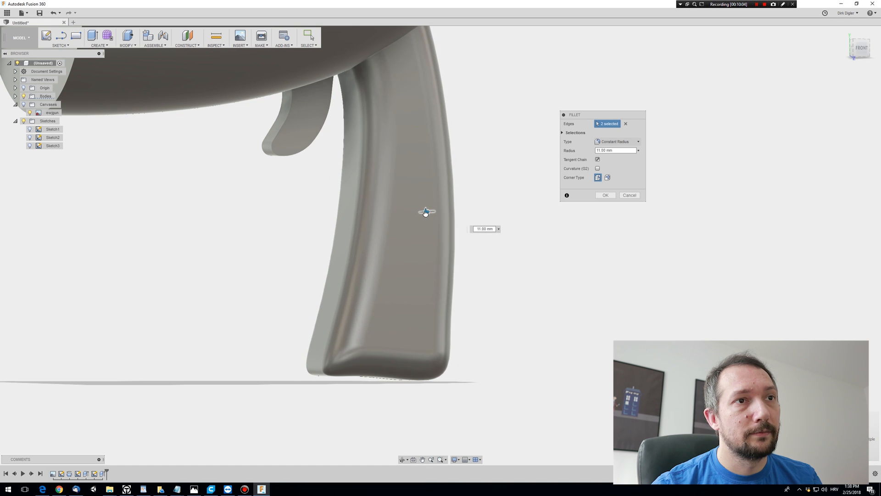
middle_click_drag(486, 278, 508, 277, "shift")
scroll(465, 279, "down", 2)
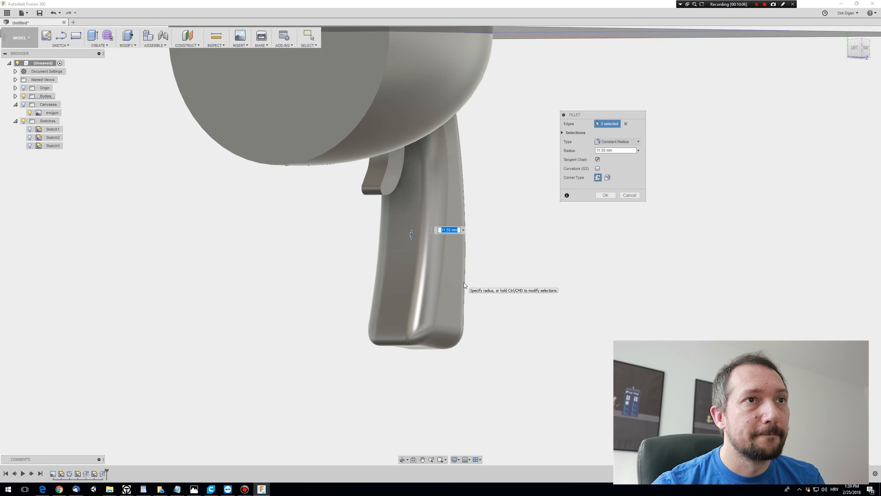
- Enlarge the radius of the grip edge fillet to about 13 mm and apply it
scroll(462, 277, "up", 5)
left_click_drag(338, 161, 345, 161)
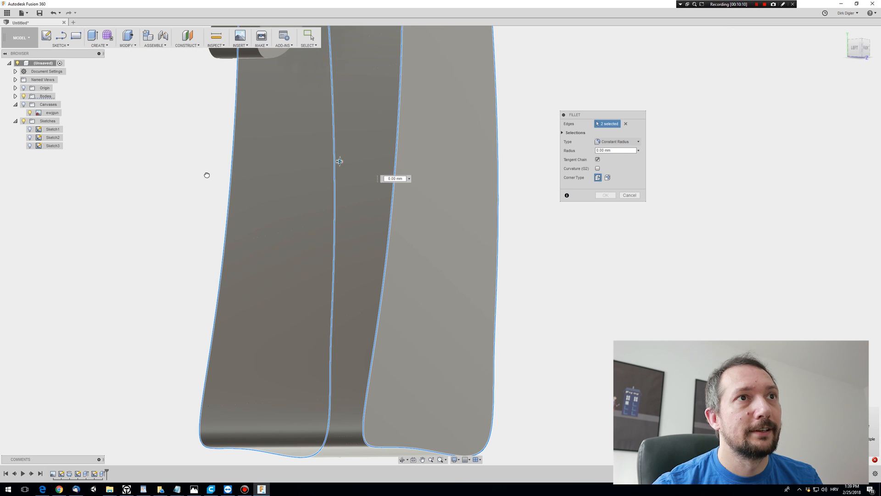
middle_click_drag(584, 284, 556, 277, "shift")
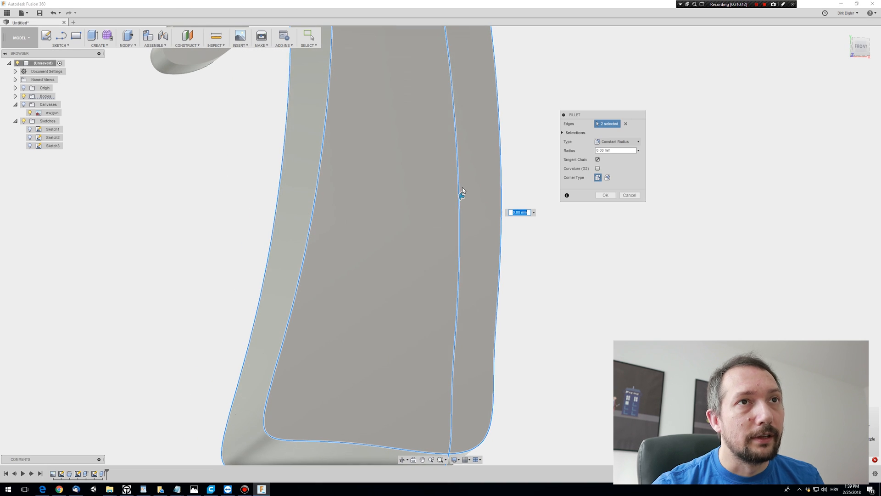
left_click_drag(462, 197, 447, 194)
middle_click_drag(569, 334, 539, 334, "shift")
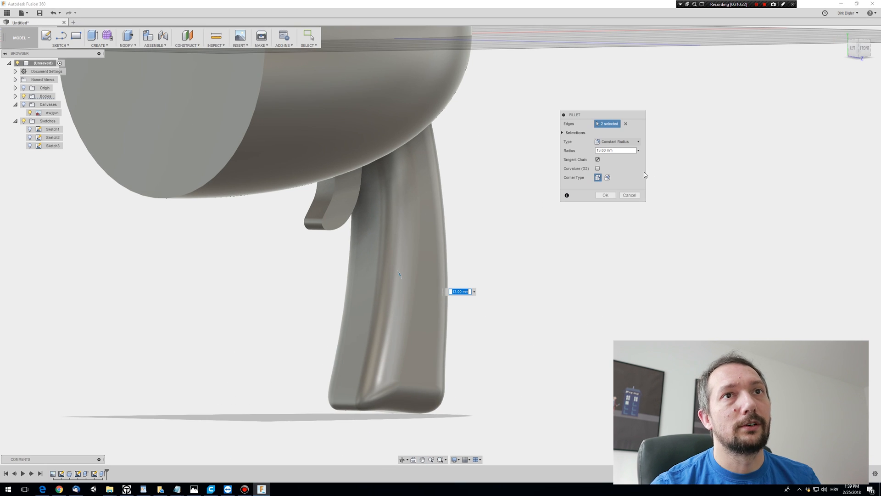
left_click(604, 195)
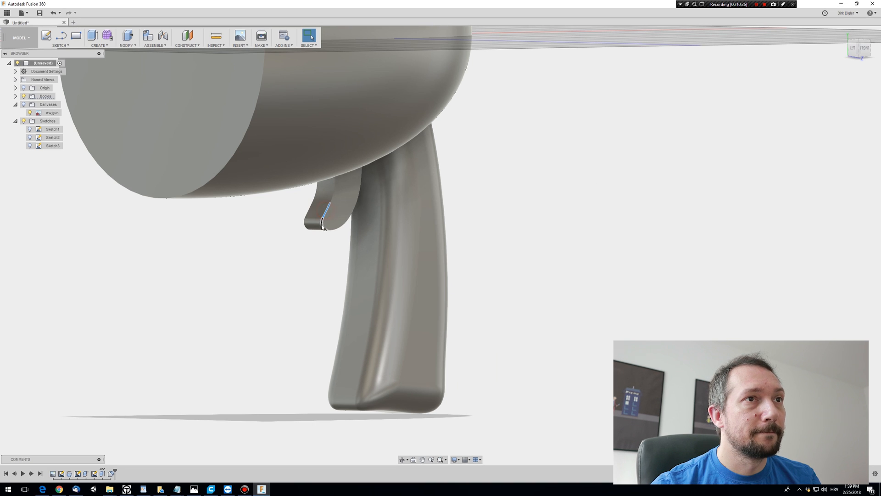
- Fillet the outline edges on both sides of the trigger with a small constant radius
middle_click_drag(344, 199, 301, 211, "shift")
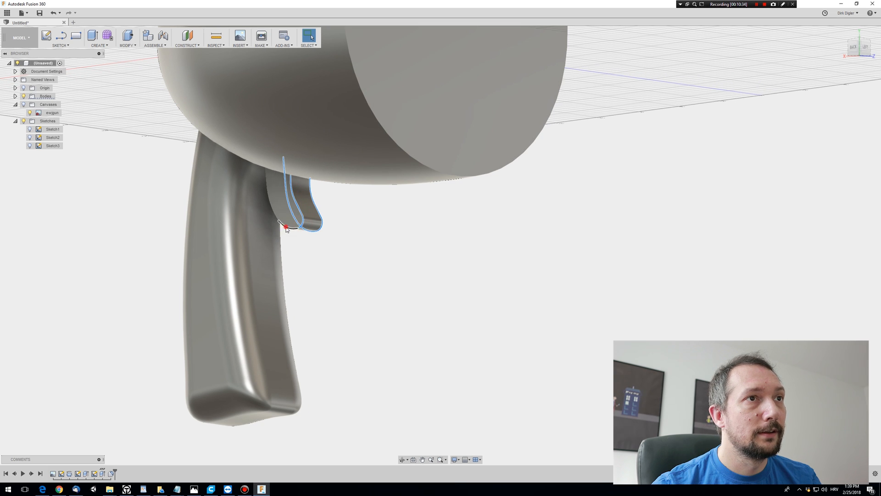
middle_click_drag(419, 269, 317, 314, "shift")
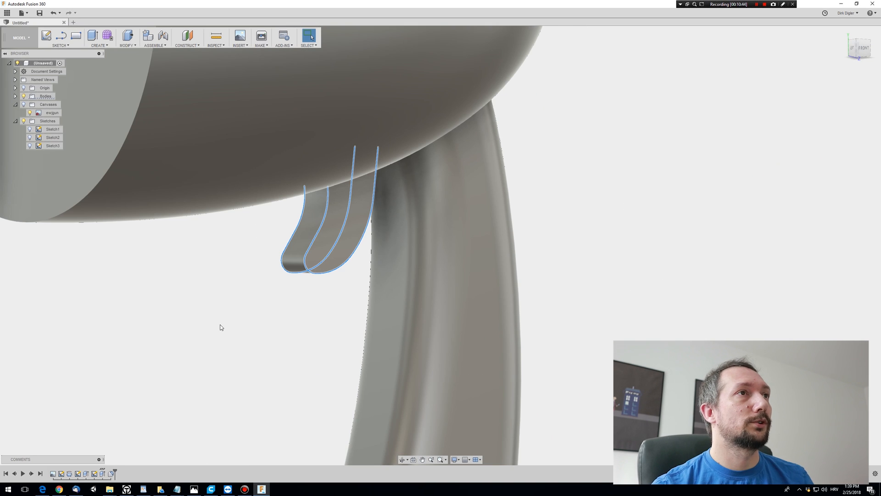
left_click(127, 45)
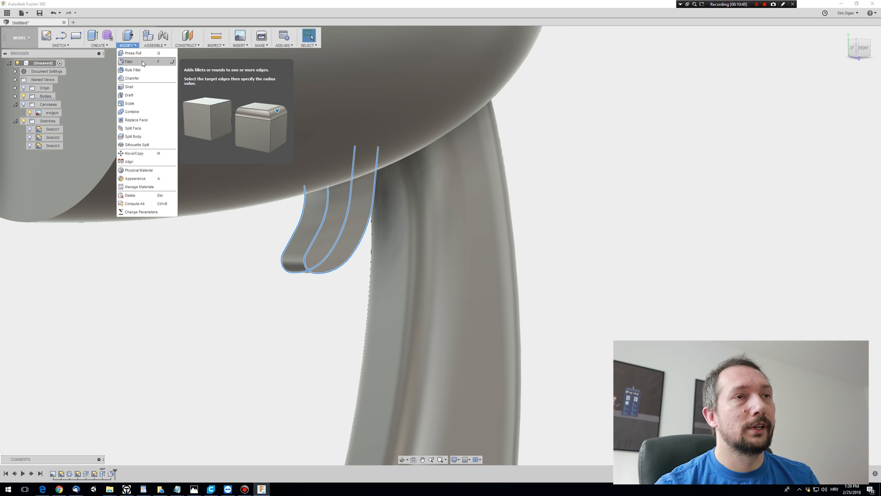
left_click(139, 63)
left_click(349, 205)
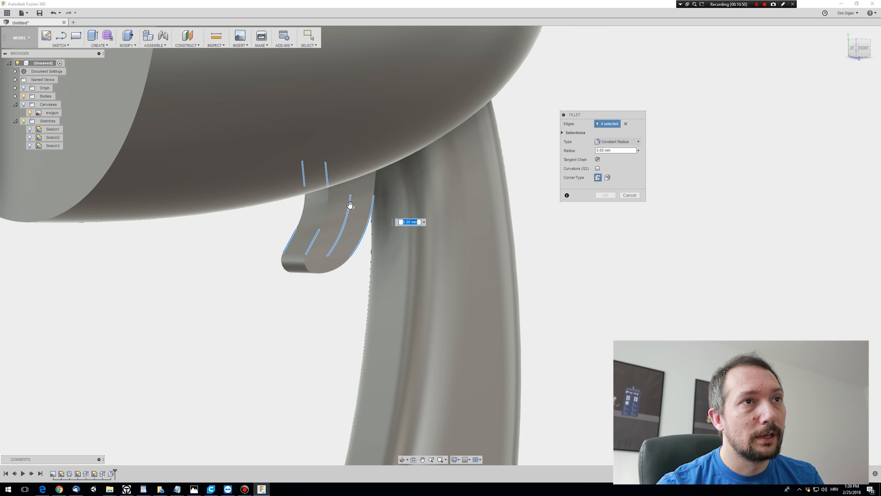
left_click_drag(348, 205, 348, 207)
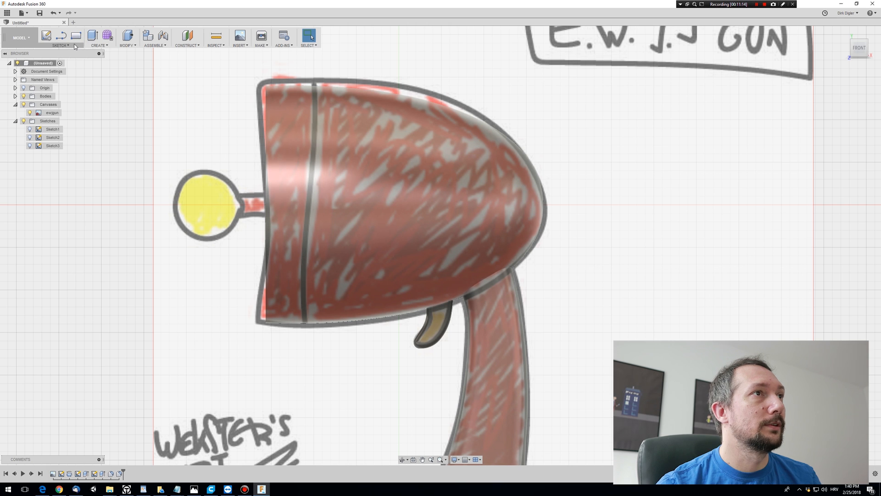
- Start a sketch on the front plane and draw a vertical line about 160 mm long across the body at the drawn seam
left_click(59, 45)
left_click(54, 53)
left_click(418, 184)
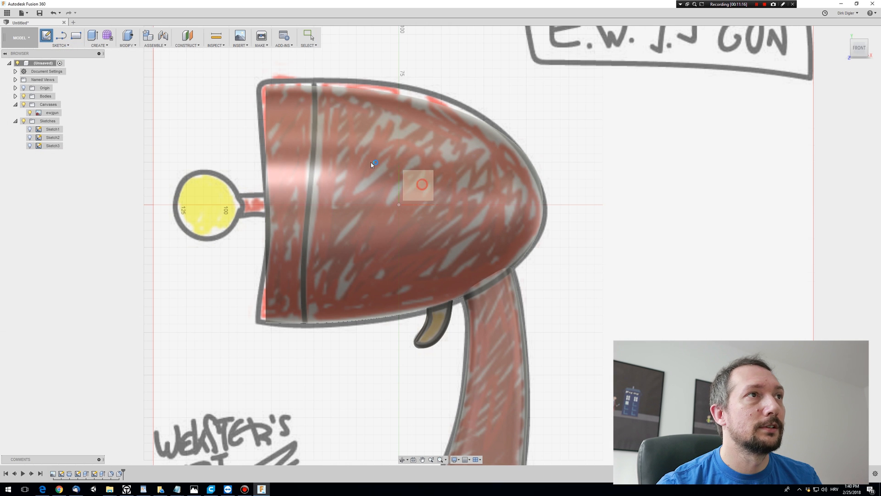
left_click(59, 45)
left_click(54, 62)
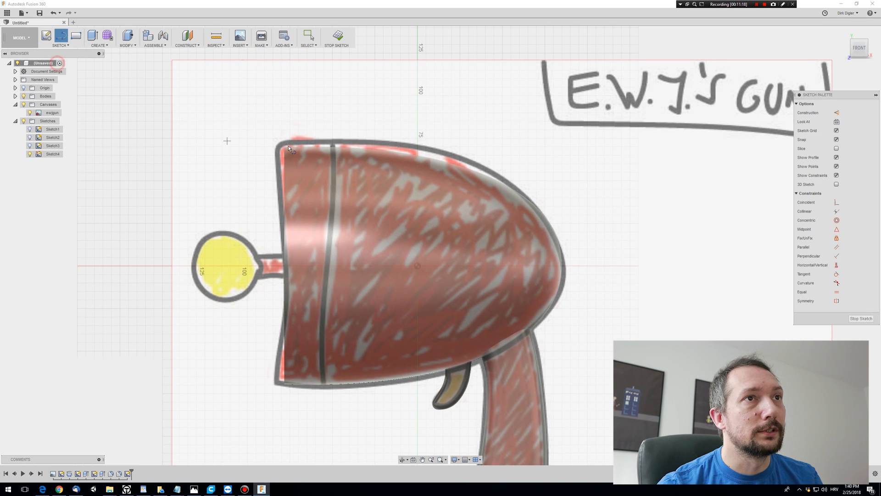
left_click(332, 131)
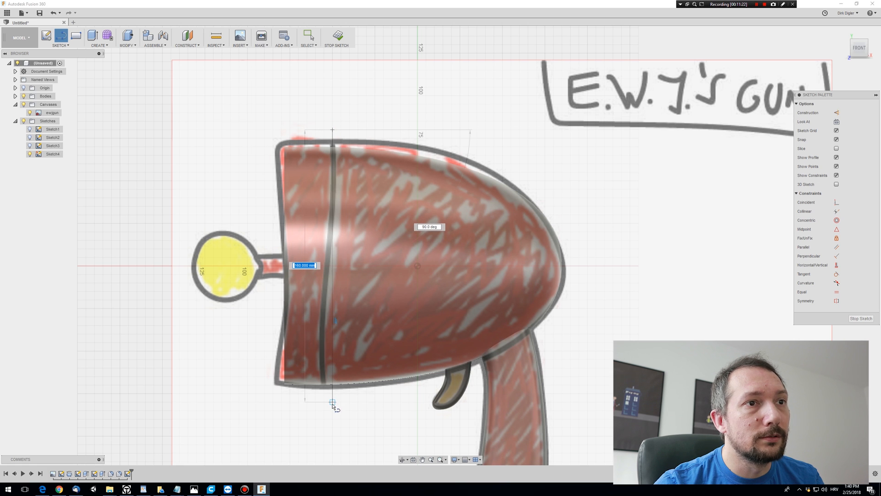
left_click(332, 404)
key("Escape")
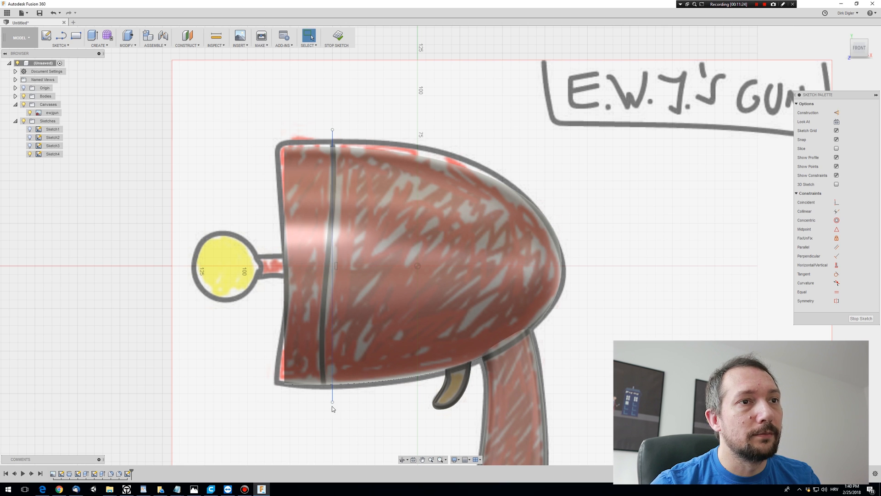
- Draw a second vertical line of equal length close beside the first, towards the grip, finish the sketch and hide the reference canvas
left_click(69, 46)
left_click(68, 52)
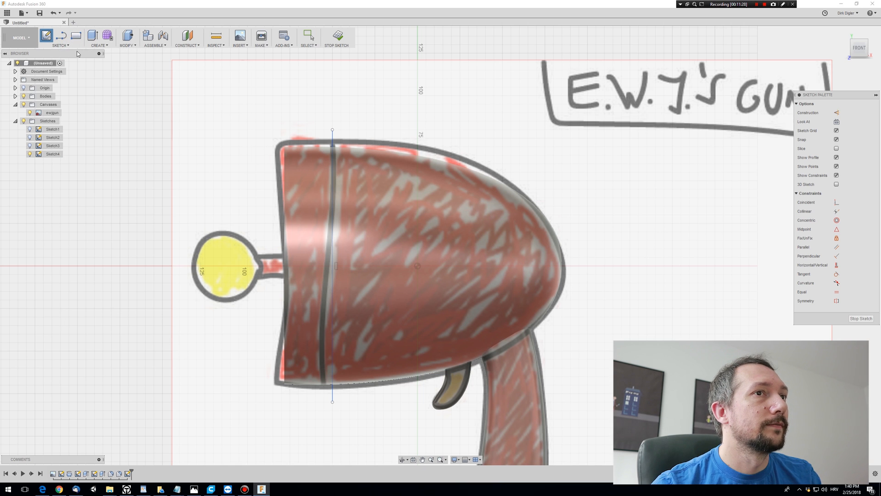
left_click(67, 45)
left_click(57, 60)
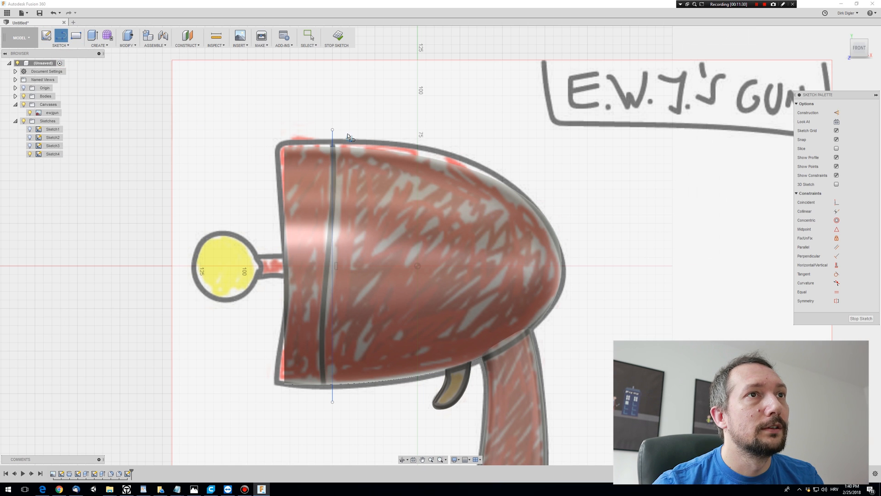
left_click(341, 130)
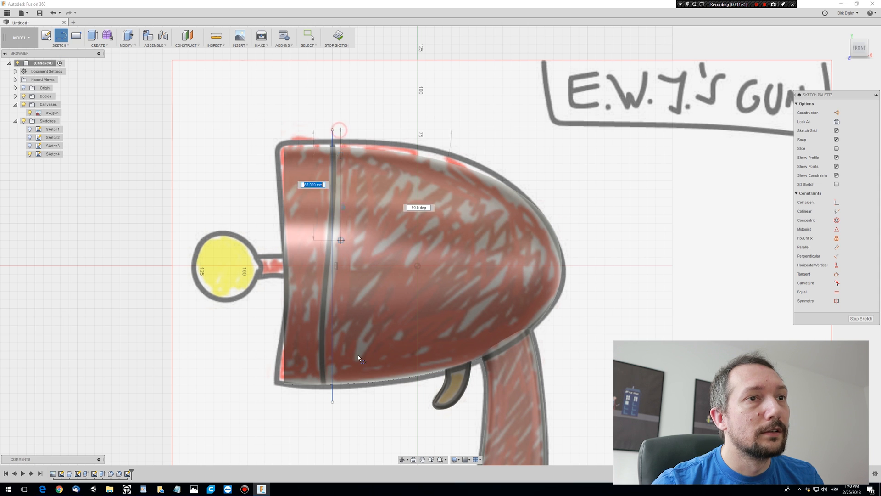
left_click(342, 402)
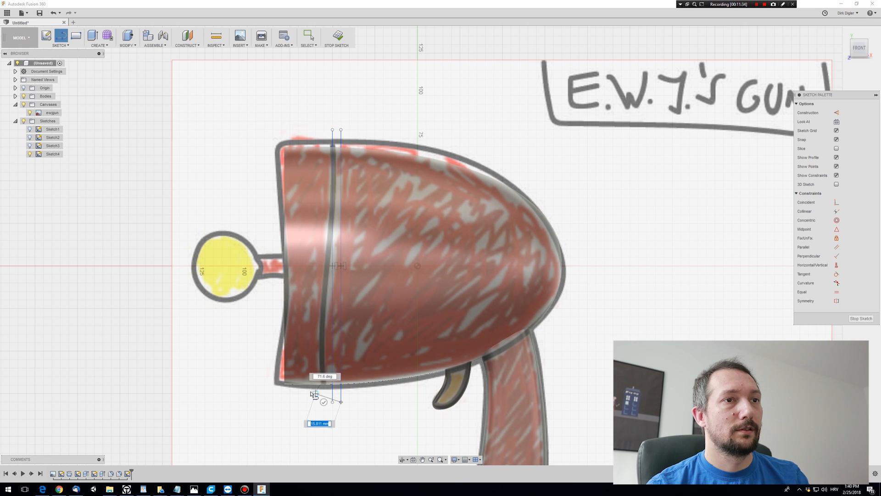
left_click(324, 403)
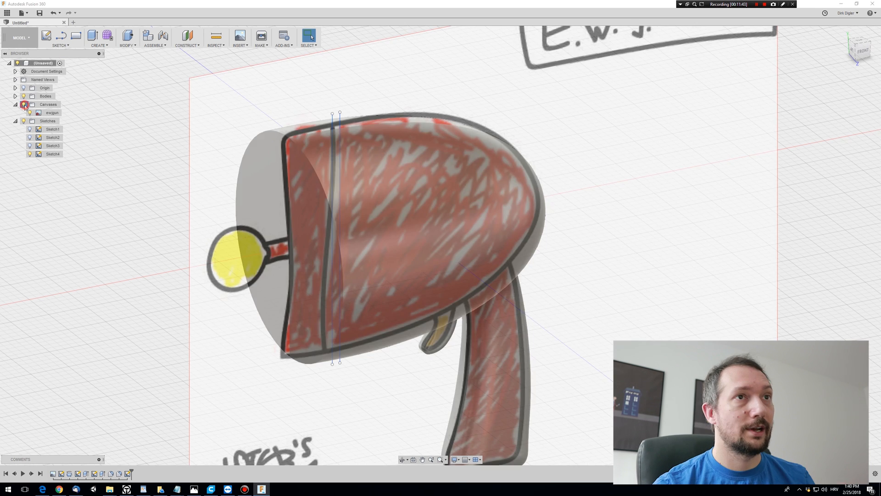
left_click(23, 105)
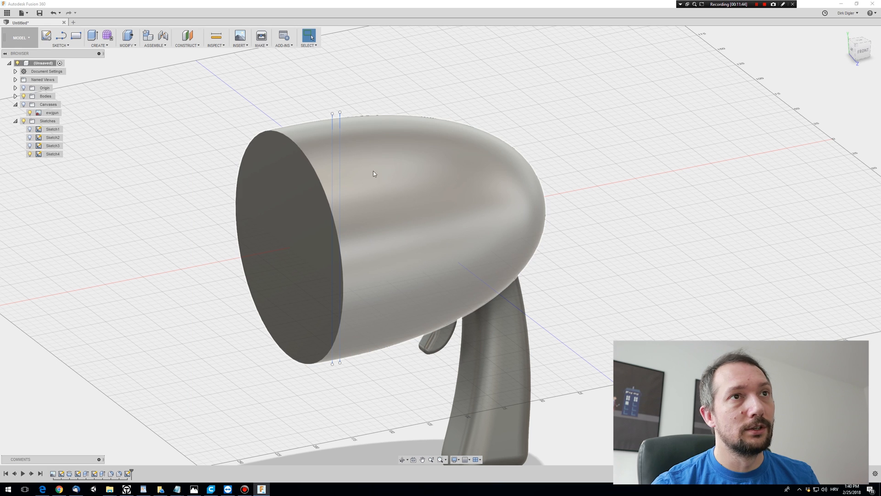
- Split the gun body's outer face with the sketched seam line nearer the open front end
left_click(406, 177)
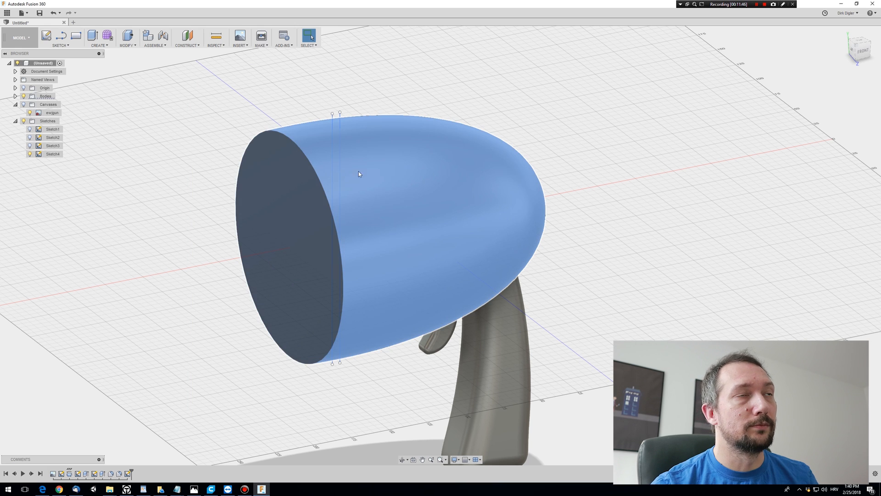
left_click(128, 46)
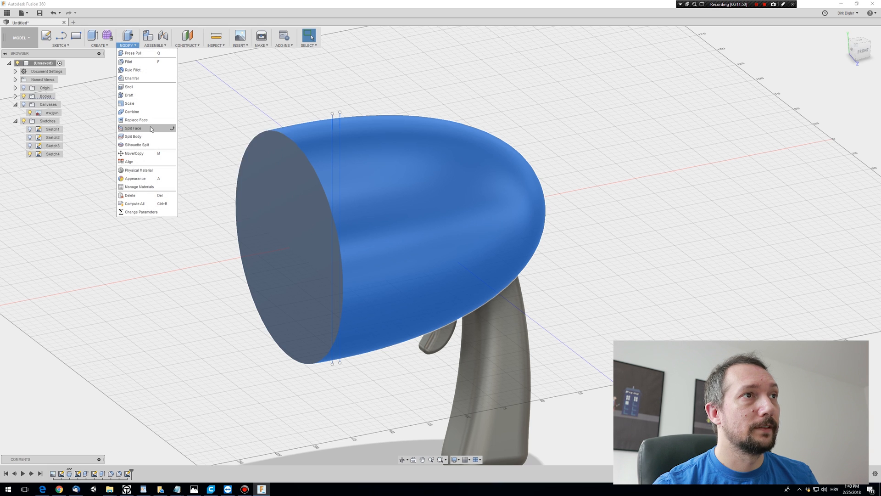
left_click(147, 130)
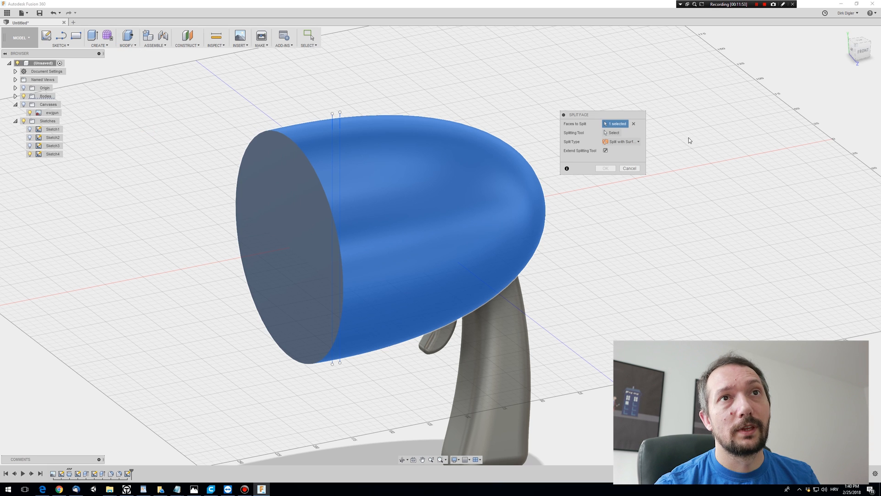
left_click(614, 133)
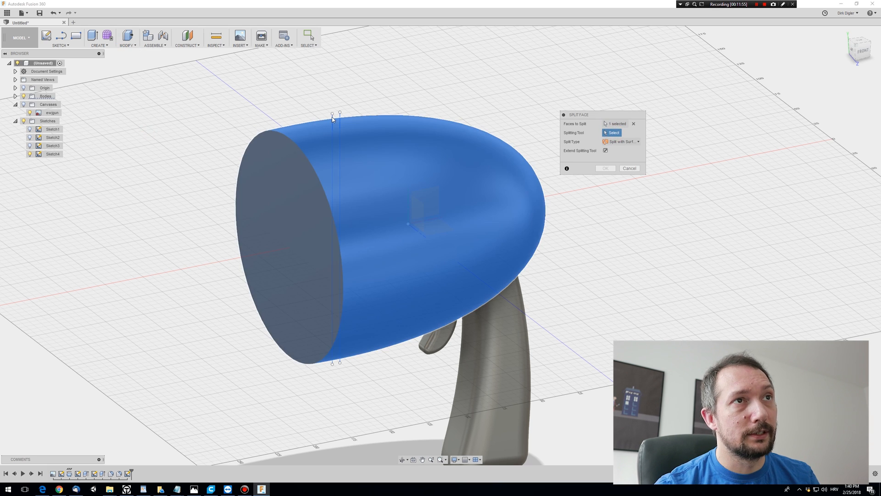
left_click(333, 119)
mouse_move(639, 301)
middle_mouse_down("shift")
mouse_move(649, 287)
mouse_move(556, 315)
middle_mouse_up("shift")
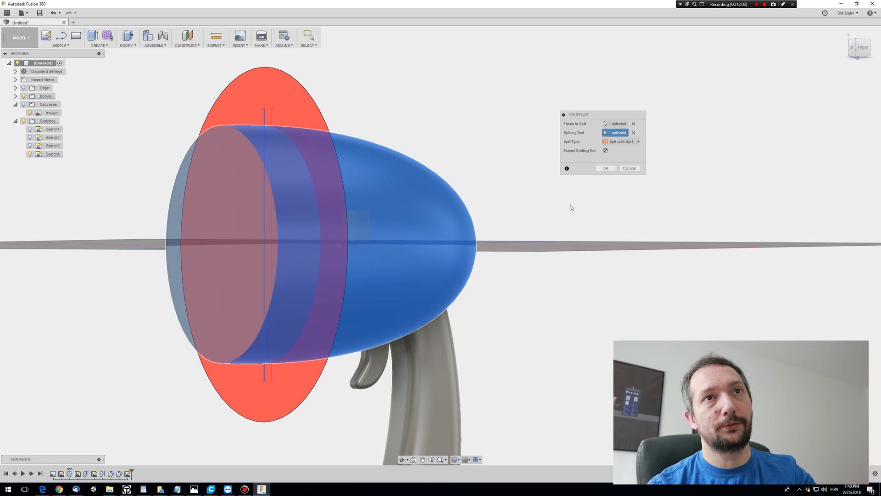
left_click(606, 168)
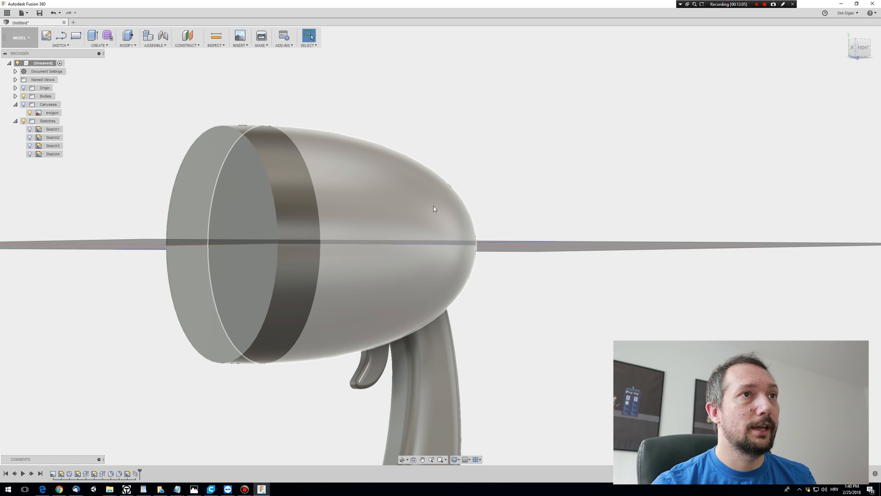
- Split the remaining rear face of the body with the second seam line to form a narrow band
left_click(110, 46)
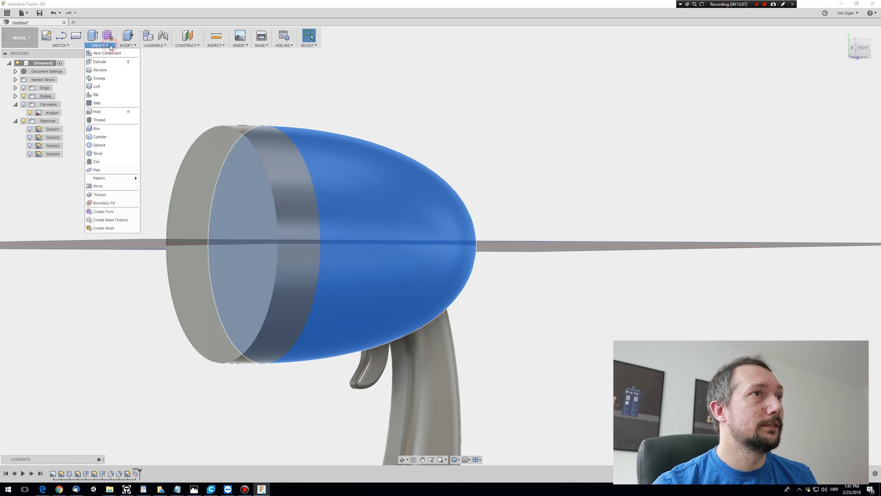
mouse_move(128, 46)
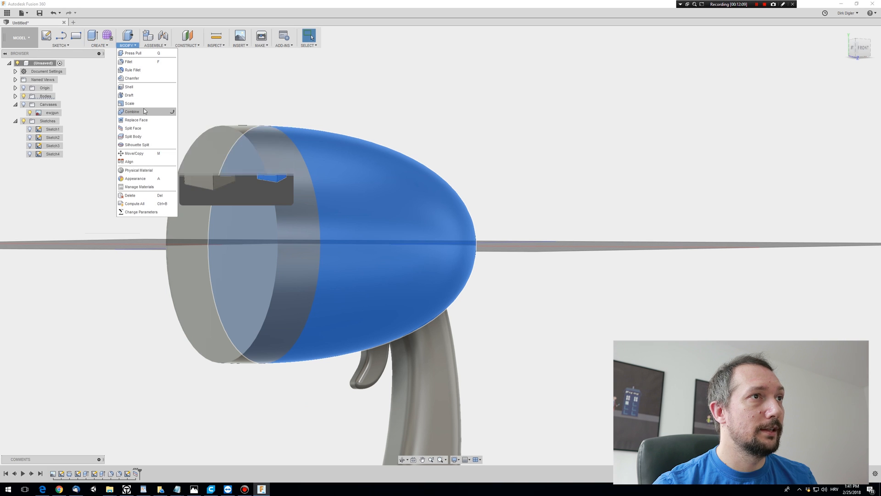
left_click(145, 128)
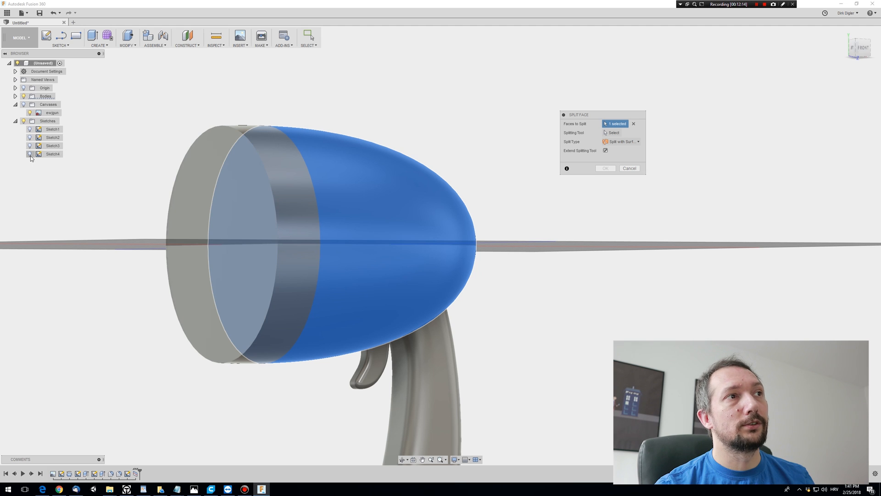
left_click(614, 133)
left_click(272, 119)
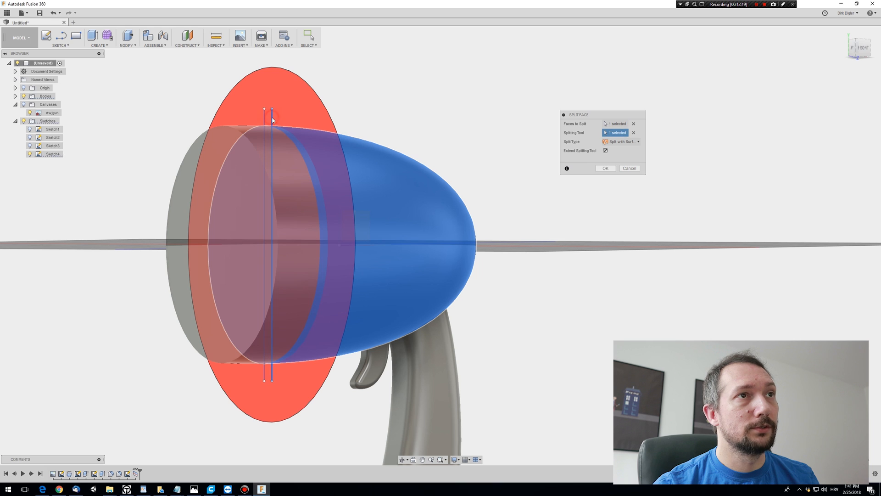
left_click(609, 171)
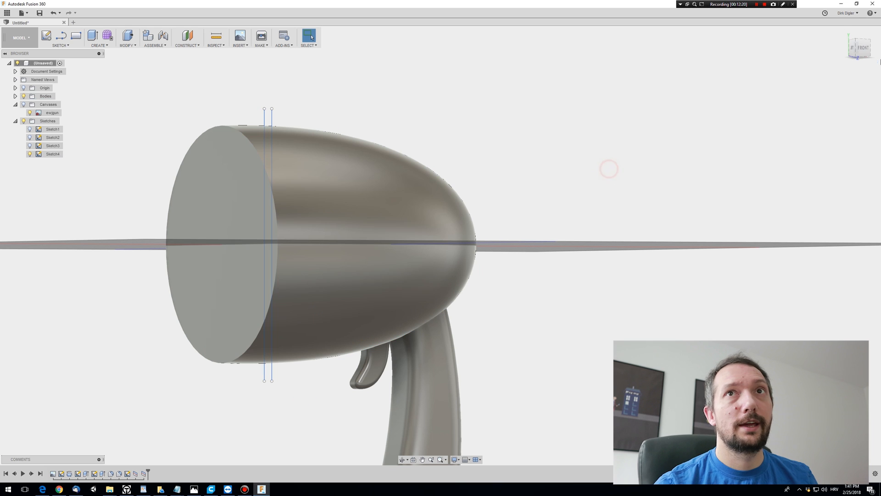
- Hide the sketches and offset the narrow band face inward by 5 mm to cut a groove around the body
left_click(863, 50)
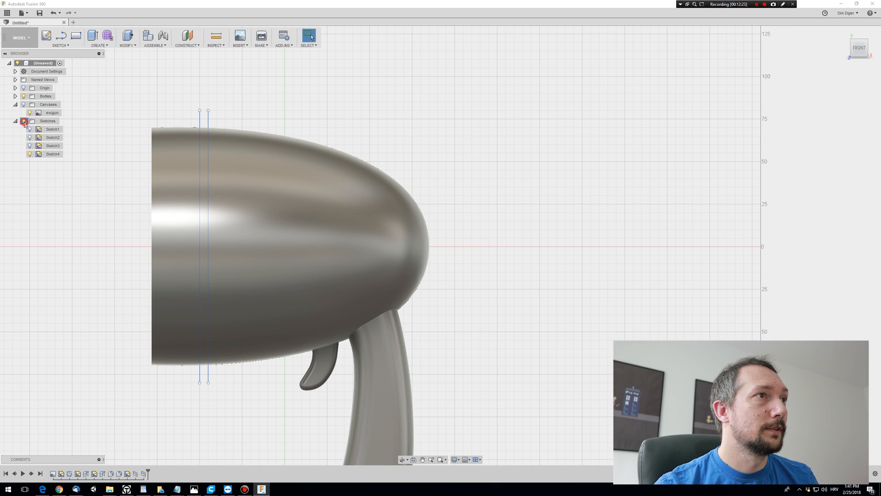
left_click(24, 121)
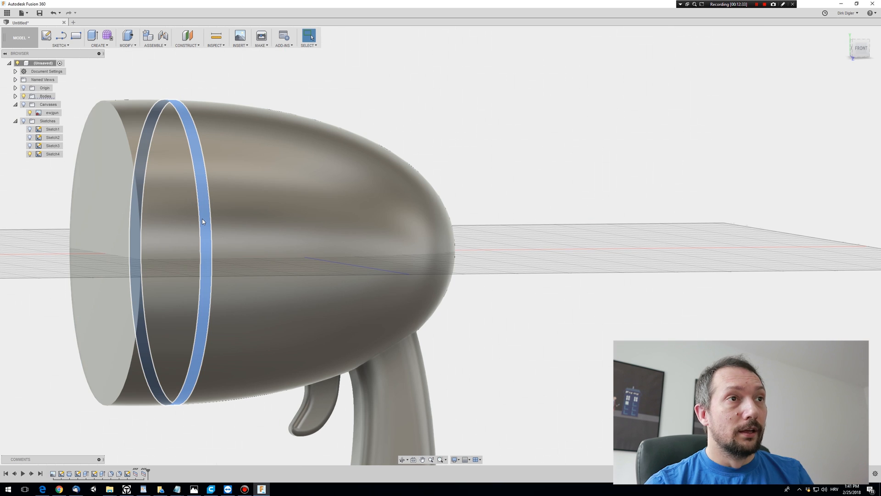
right_click(202, 219)
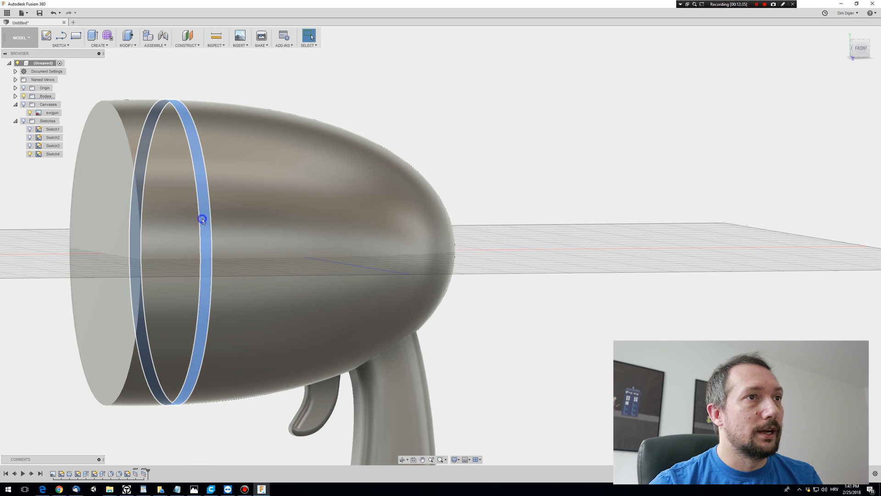
left_click(230, 210)
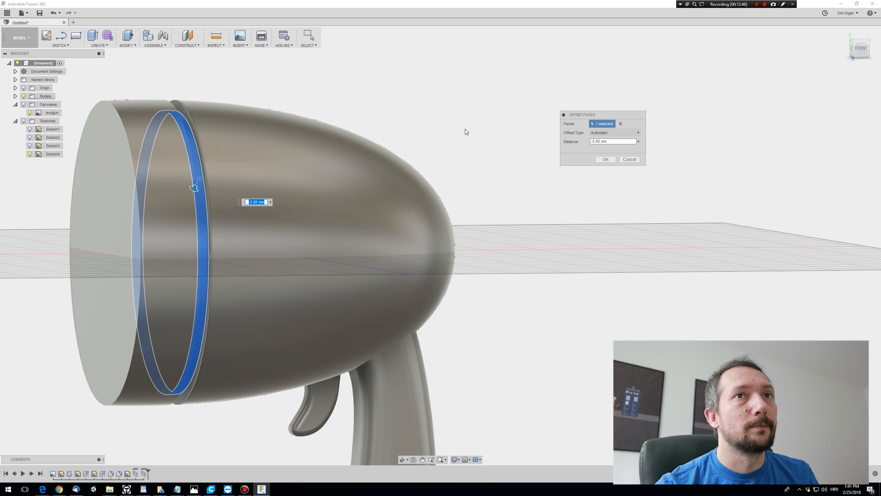
left_click_drag(188, 193, 223, 197)
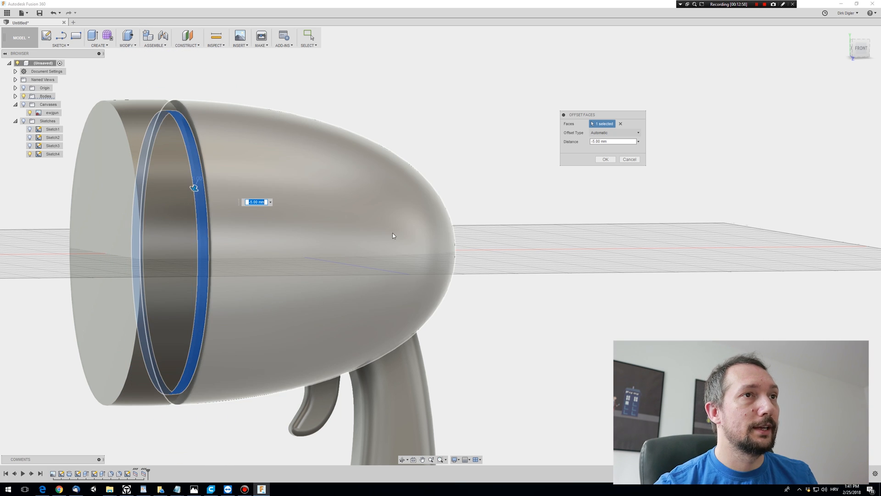
middle_click_drag(516, 285, 526, 285, "shift")
key("Return")
- Fillet the two inner edges at the floor of the groove with a constant radius of 2.5 mm
middle_click_drag(431, 105, 568, 114)
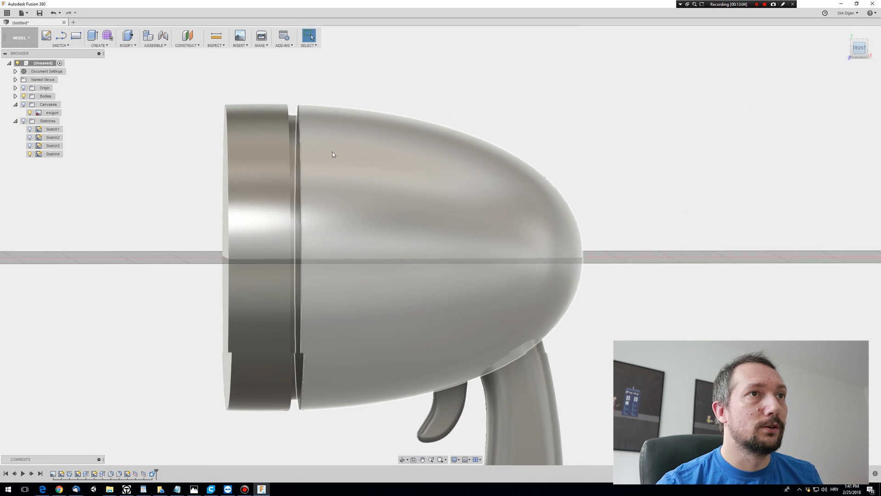
scroll(326, 147, "up", 5)
mouse_move(310, 128)
middle_mouse_down("shift")
mouse_move(319, 129)
mouse_move(305, 130)
middle_mouse_up("shift")
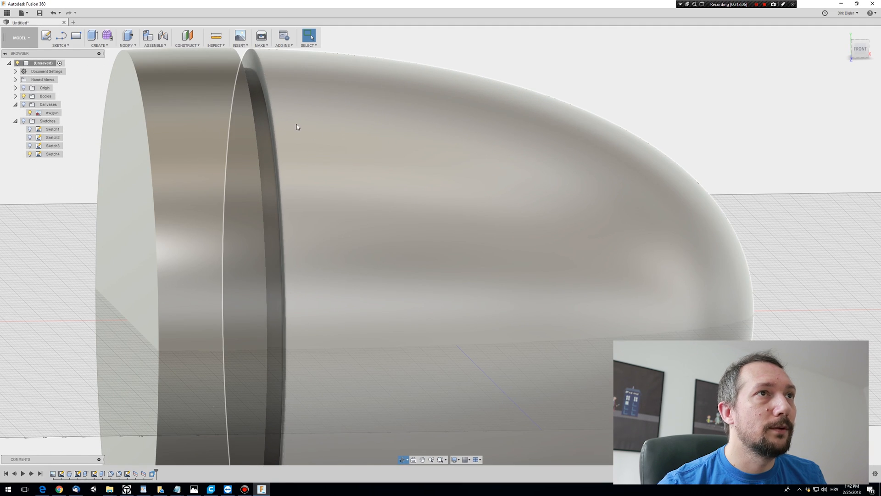
left_click(269, 102)
middle_click_drag(385, 153, 274, 252, "shift")
left_click(271, 115)
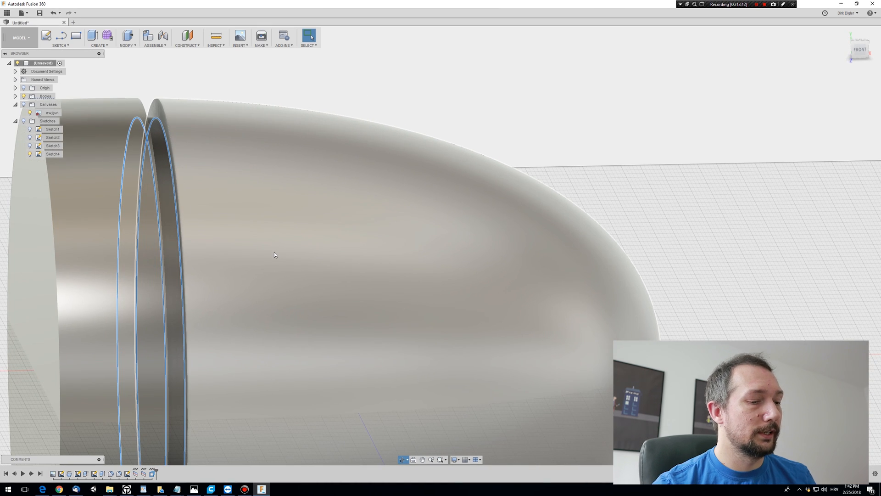
key("f")
left_click_drag(162, 183, 164, 181)
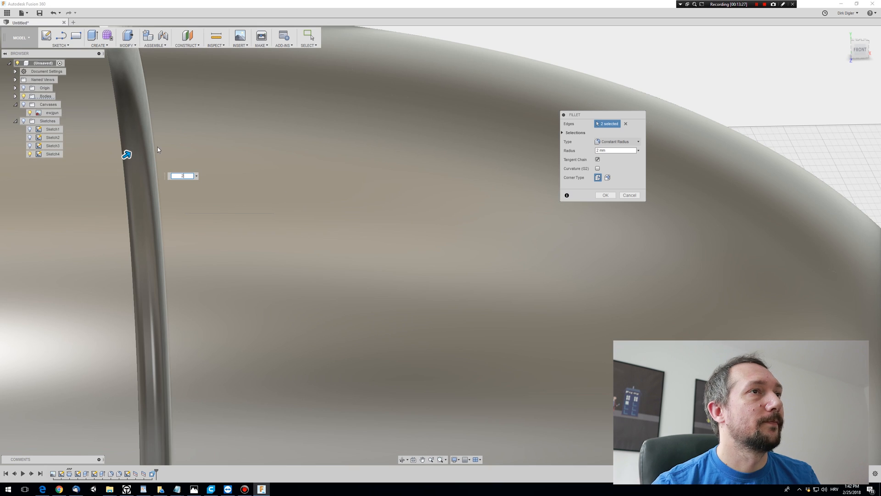
scroll(268, 242, "down", 3)
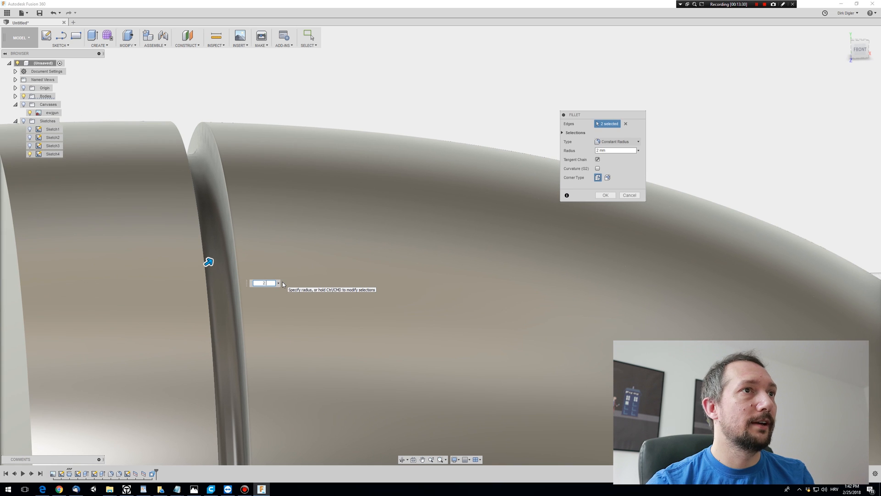
key("Return")
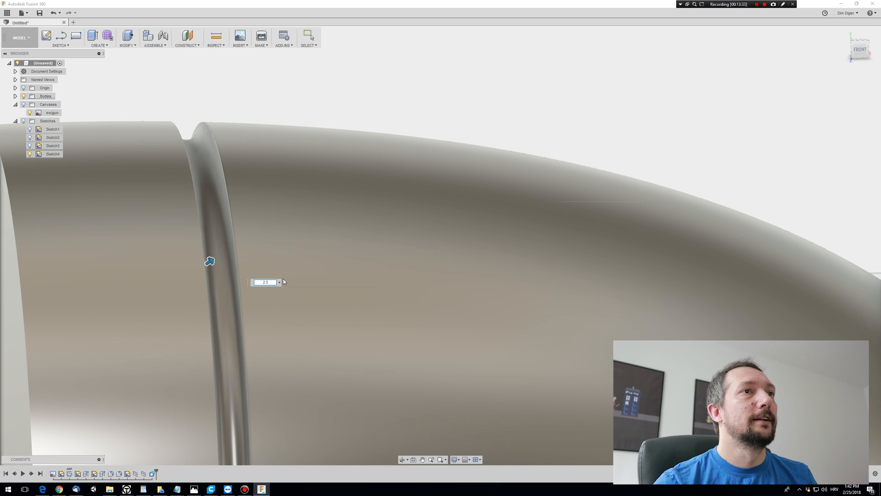
- Round both outer rim edges of the groove with a constant-radius fillet so they blend into the body
scroll(343, 301, "down", 5)
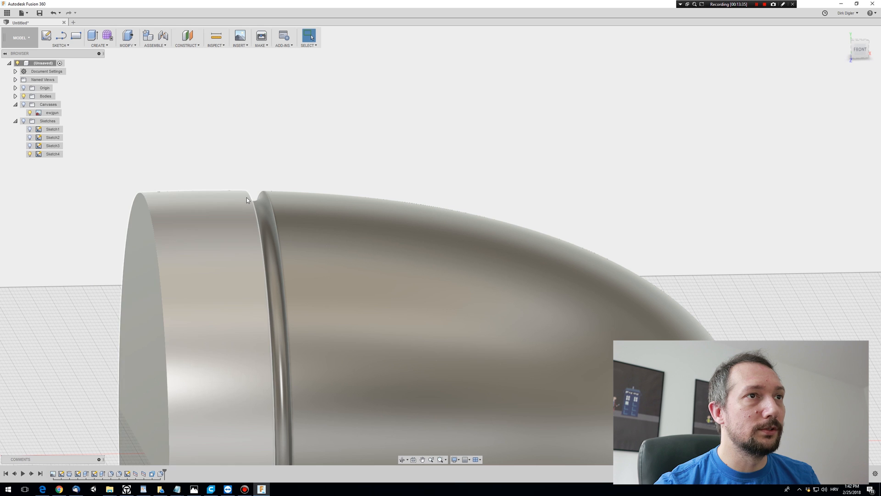
left_click(250, 198)
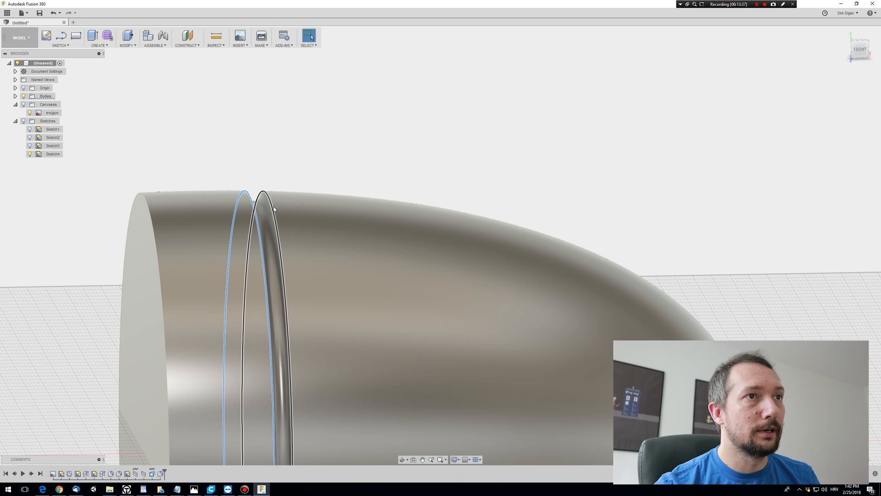
left_click(272, 207)
key("f")
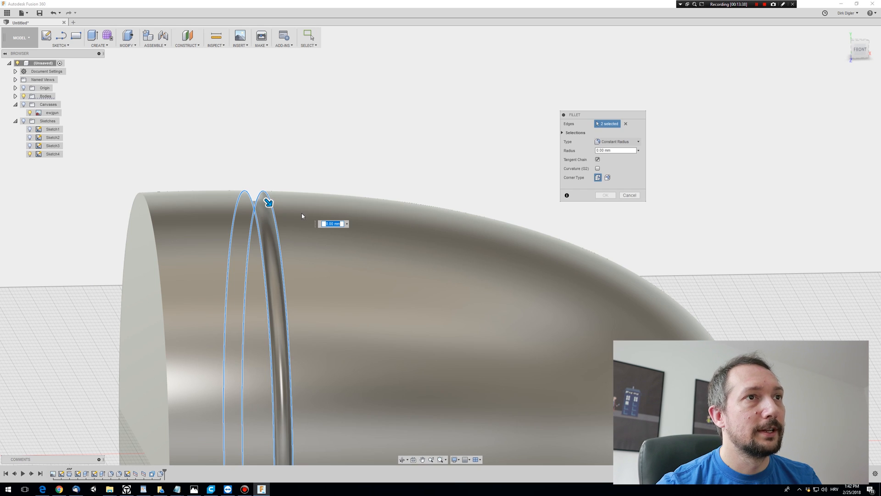
scroll(268, 201, "up", 5)
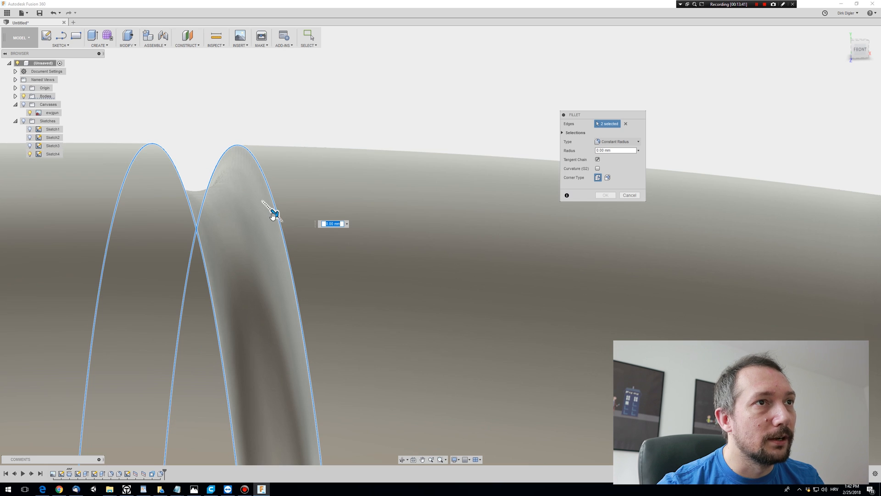
left_click_drag(287, 225, 301, 240)
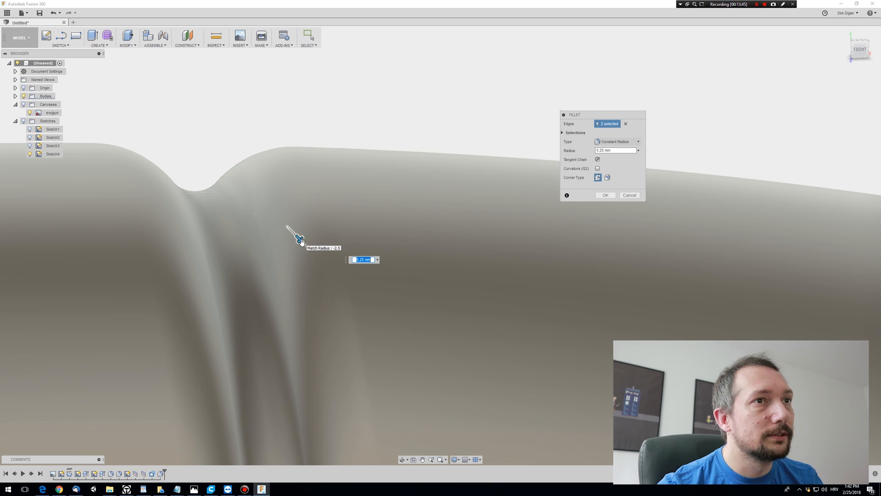
scroll(364, 298, "down", 4)
mouse_move(469, 314)
middle_mouse_down("shift")
mouse_move(460, 309)
mouse_move(472, 317)
middle_mouse_up("shift")
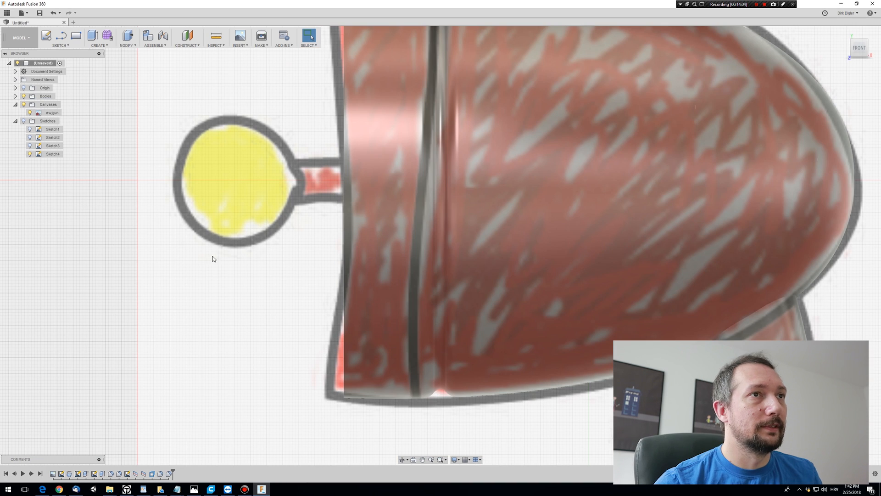
- Start a sketch on the front plane and draw a thin rectangle along the axis from the ball's centre into the body as the stem's upper half
middle_click_drag(309, 219, 357, 289)
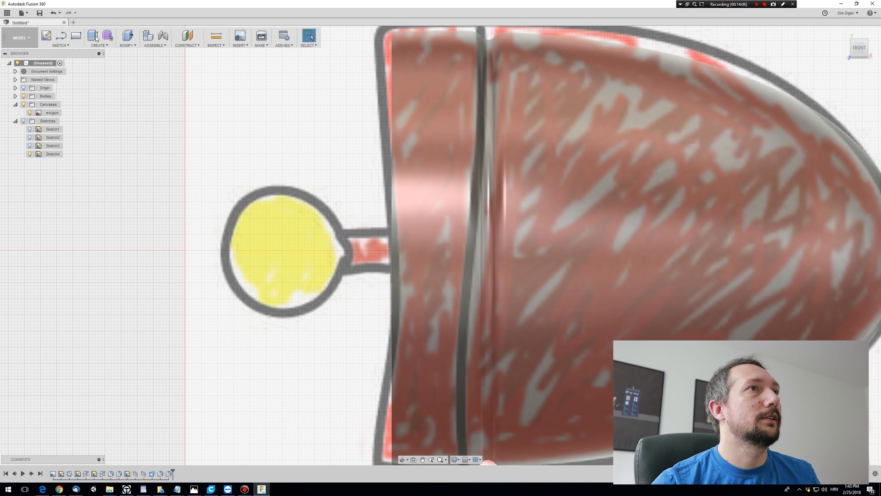
left_click(69, 46)
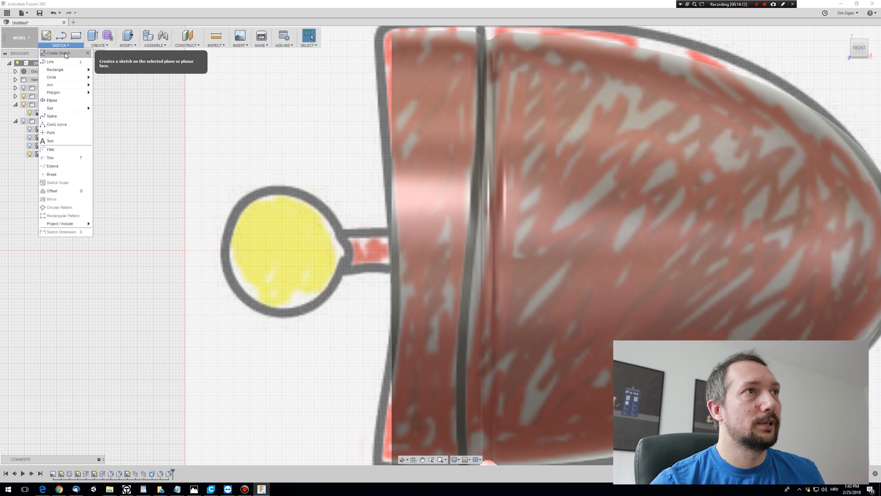
left_click(58, 53)
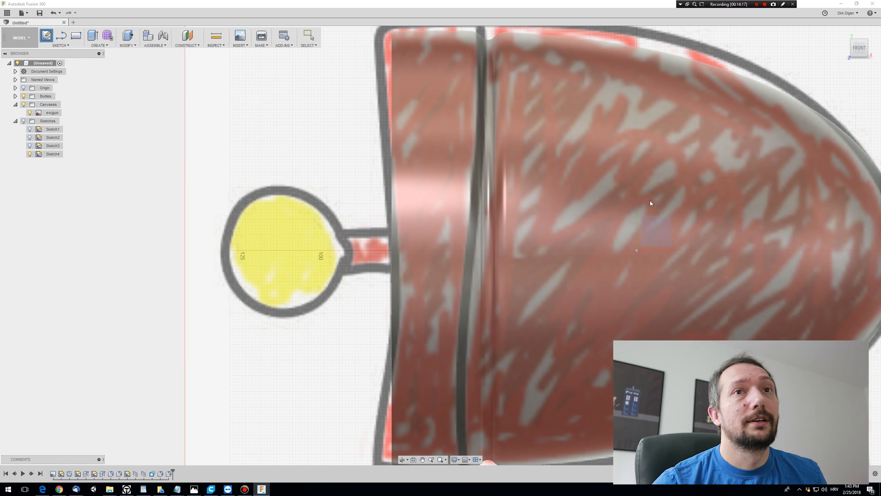
left_click(665, 227)
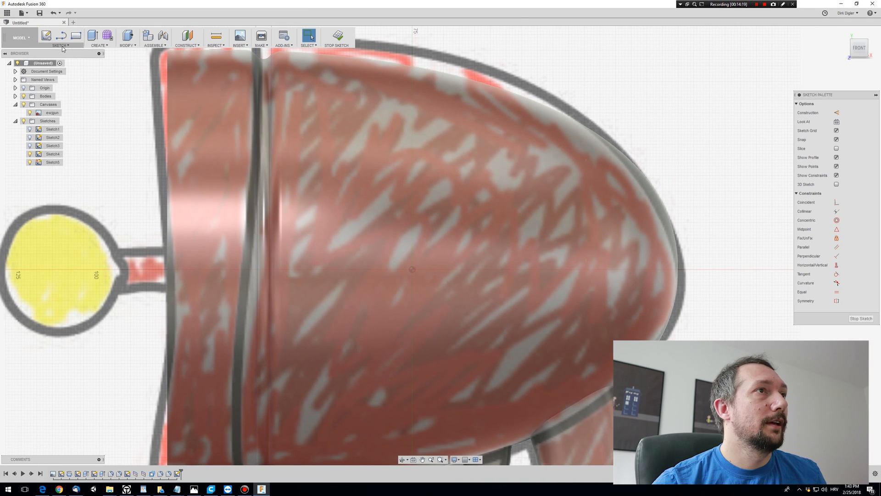
left_click(61, 45)
key("r")
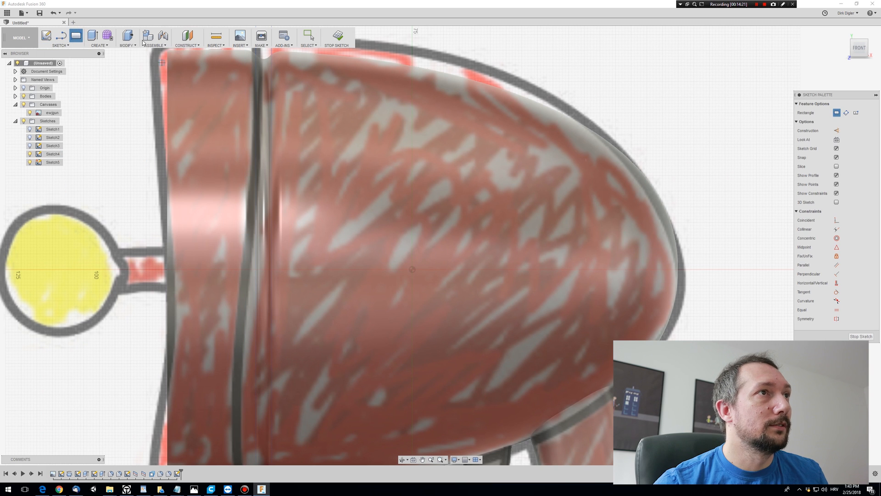
middle_click_drag(132, 133, 234, 138)
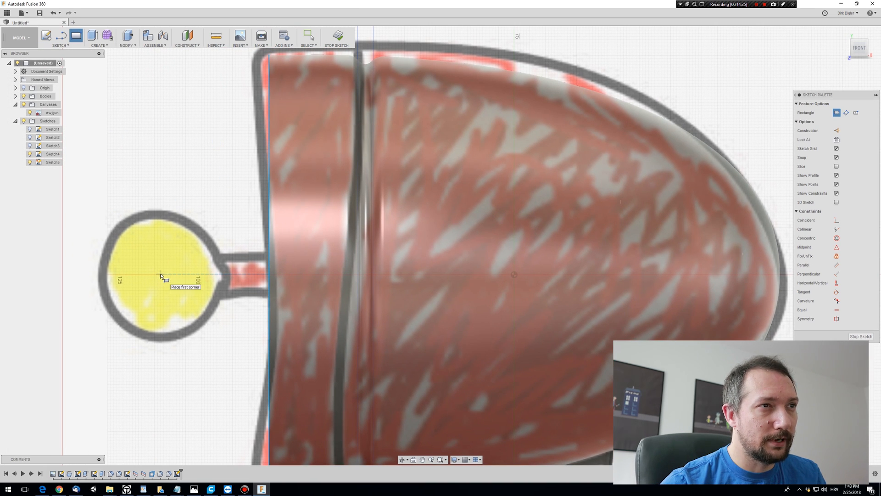
left_click(161, 274)
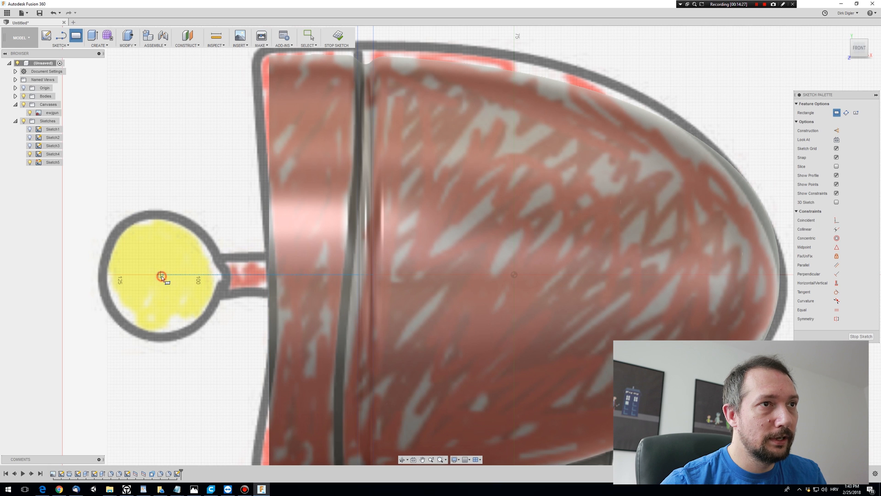
left_click(326, 253)
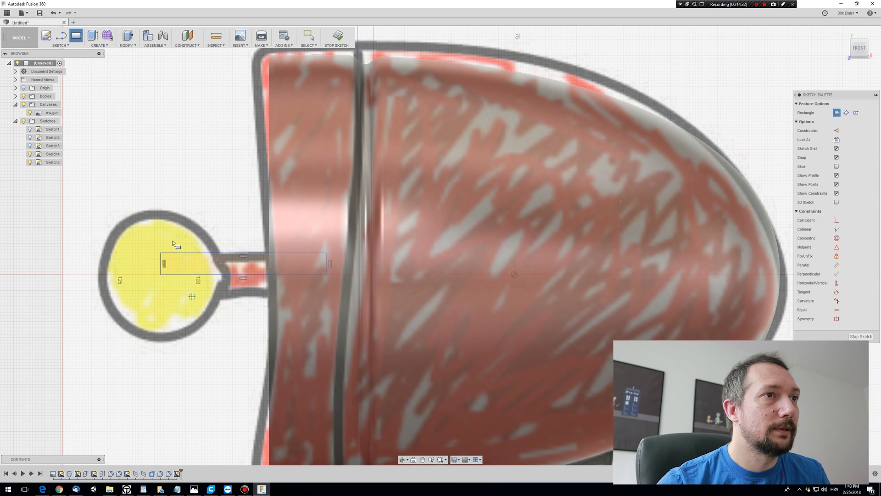
- Sketch a circle centred on the rectangle's corner at the ball's centre, sized to match the ball's outline in the drawing
left_click(63, 45)
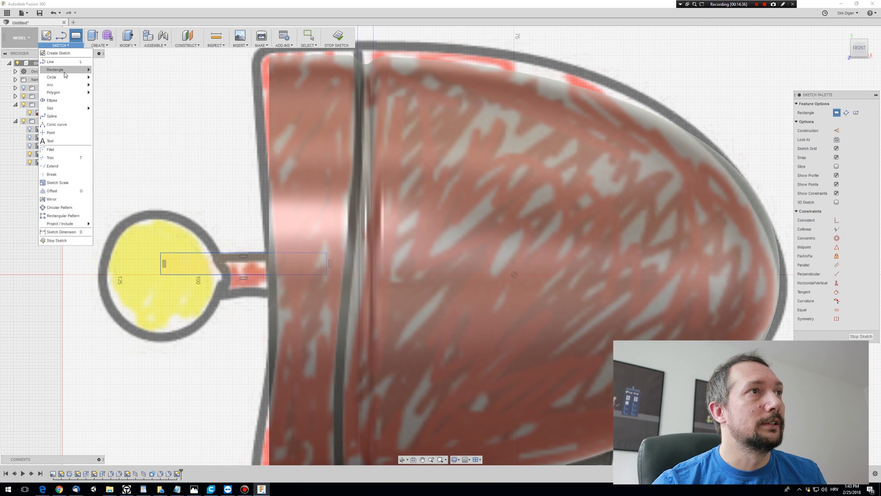
mouse_move(65, 78)
left_click(118, 79)
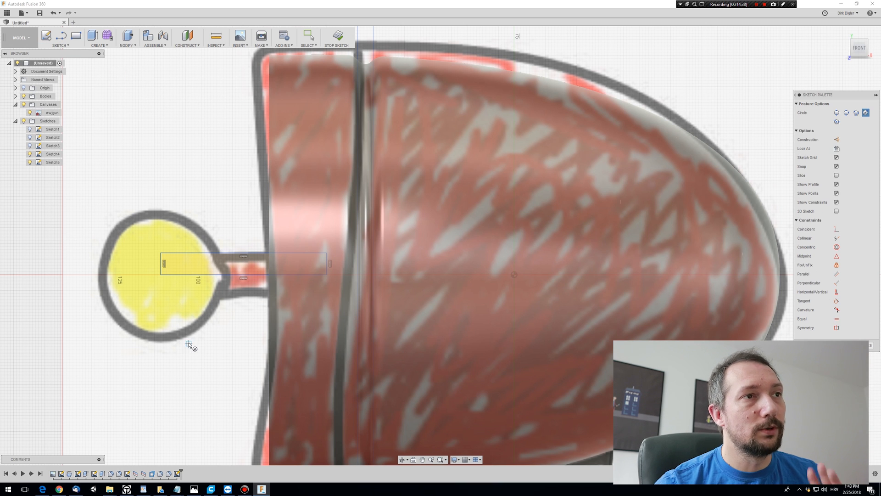
left_click(161, 274)
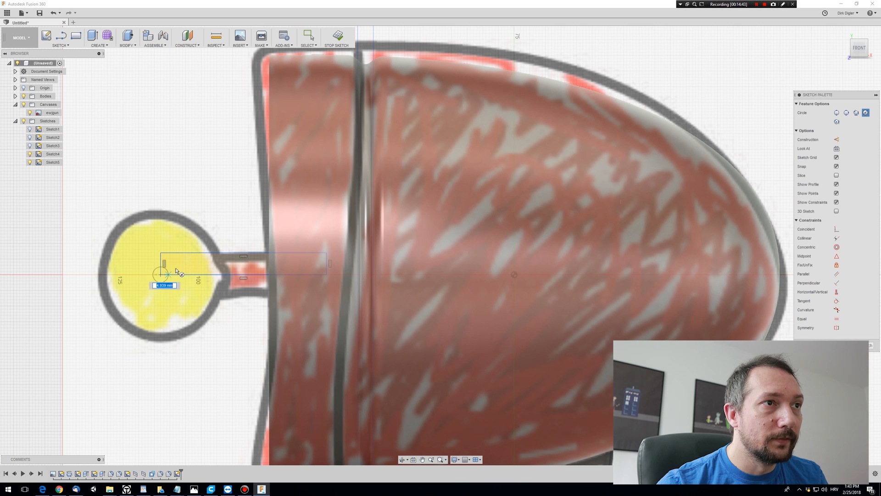
left_click(221, 252)
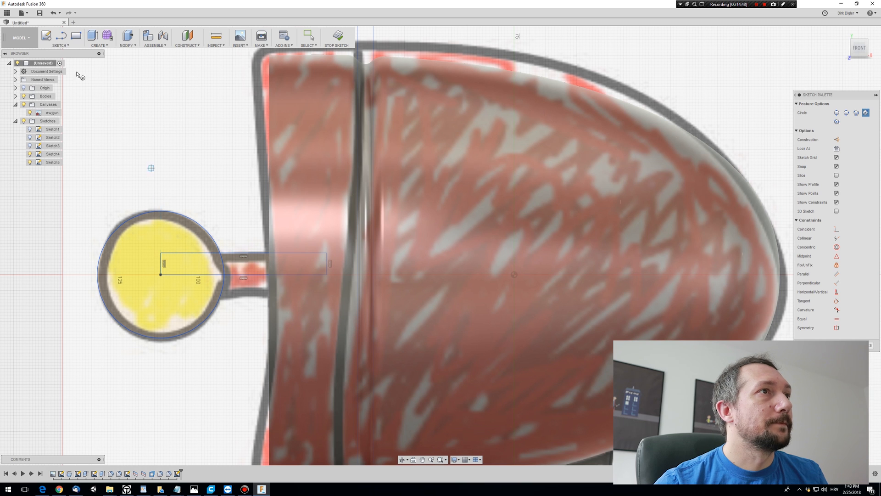
- Draw a horizontal line from the ball circle's centre to its outer edge along the axis
left_click(59, 45)
left_click(52, 61)
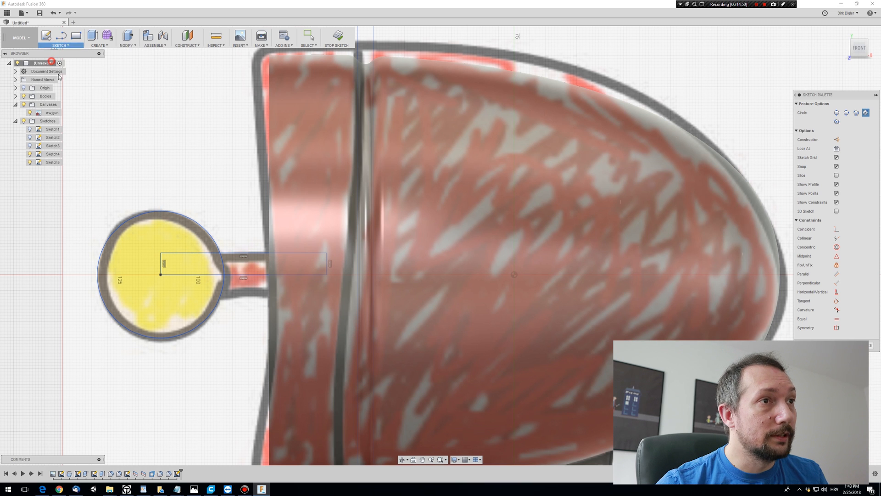
left_click(161, 275)
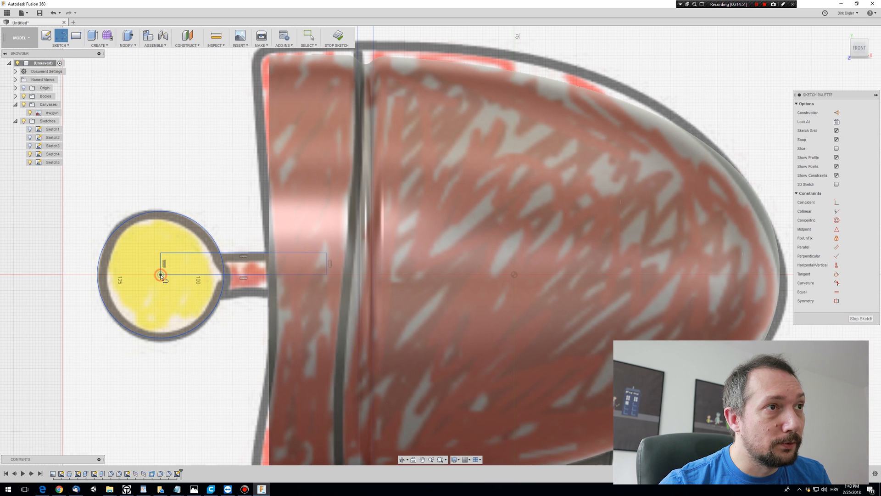
left_click(96, 275)
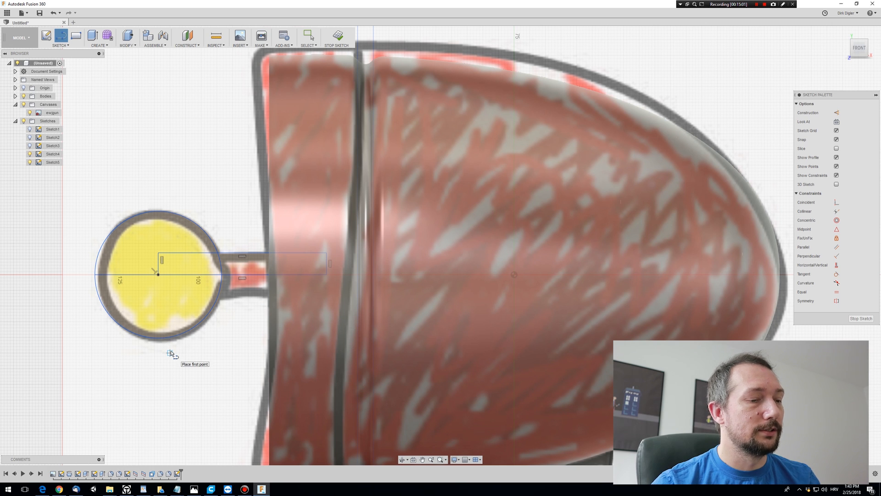
key("Escape")
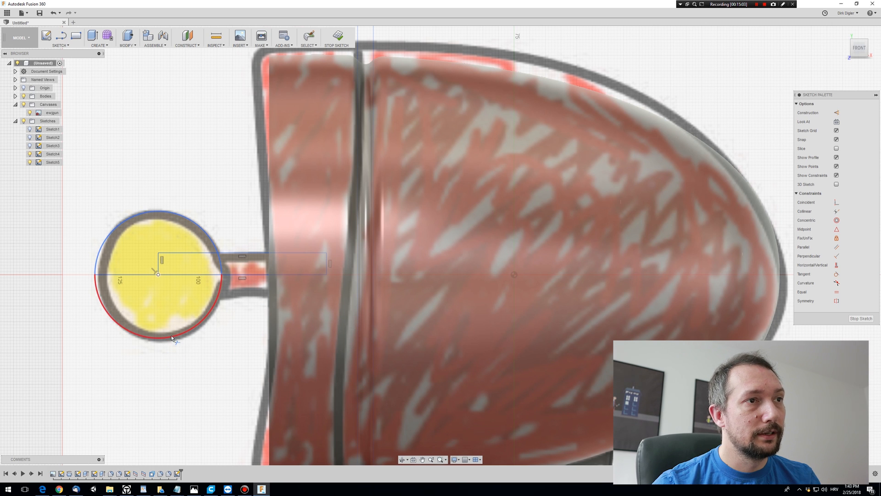
- Trim the circle's lower half and the overlapping segments inside the ball to leave one closed half profile of ball and stem
left_click(169, 338)
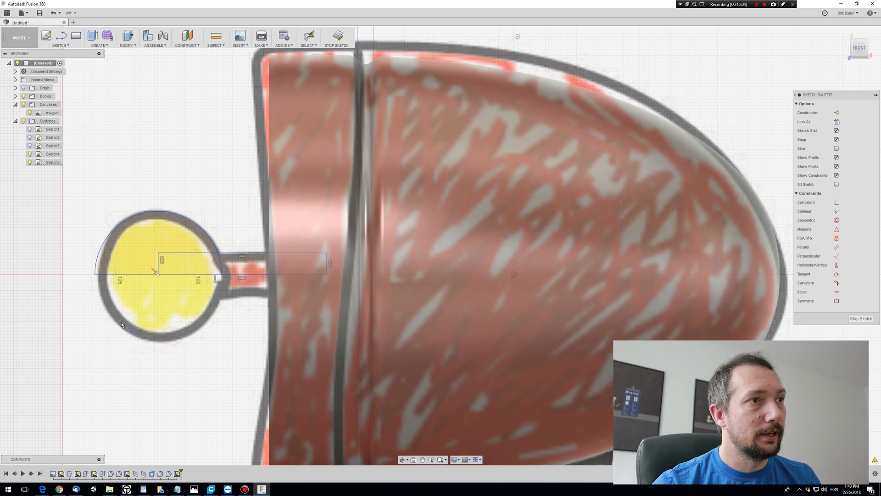
left_click(158, 262)
left_click(188, 253)
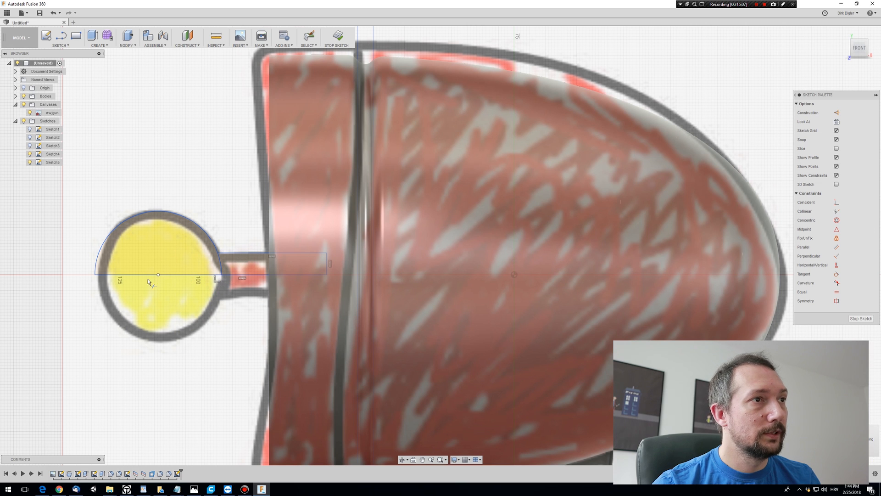
left_click(220, 263)
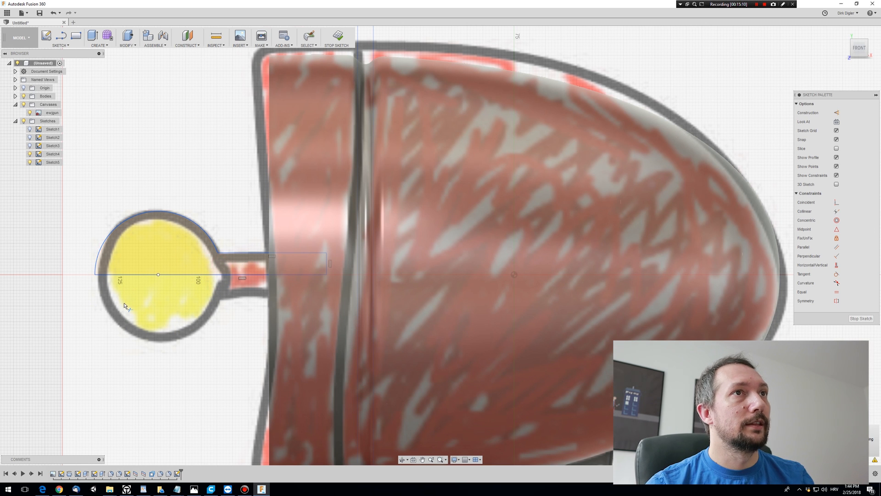
key("Escape")
- Finish the sketch and revolve the ball and stem profile 360 degrees about the horizontal origin axis as a new body
left_click(168, 250)
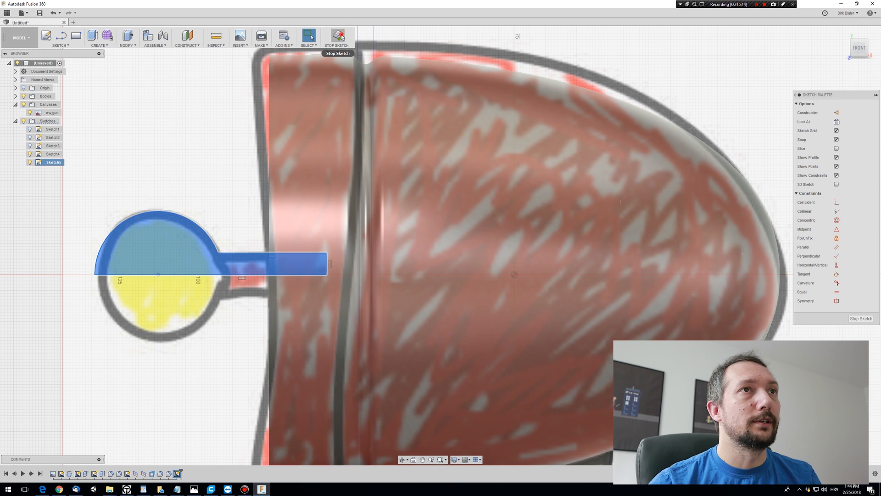
left_click(344, 42)
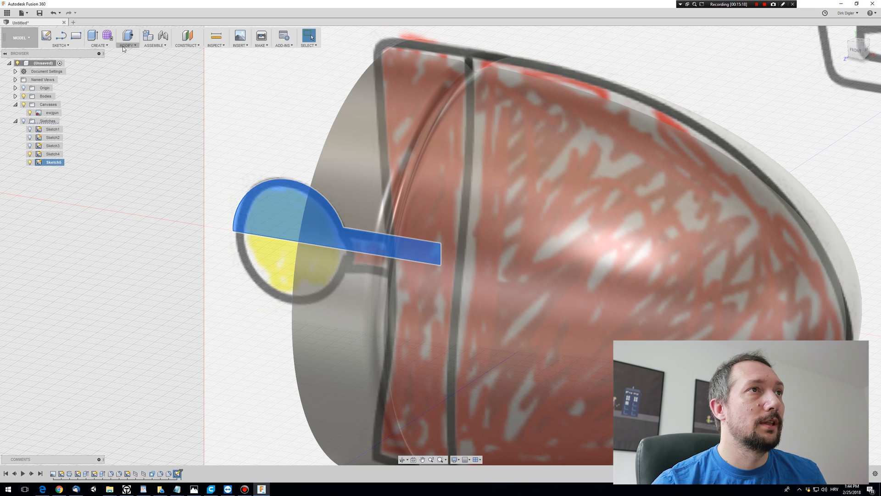
left_click(103, 45)
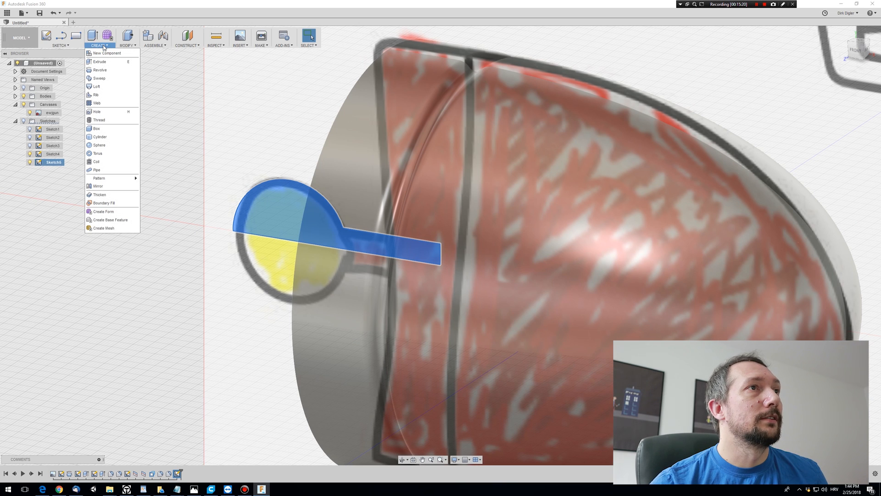
left_click(106, 70)
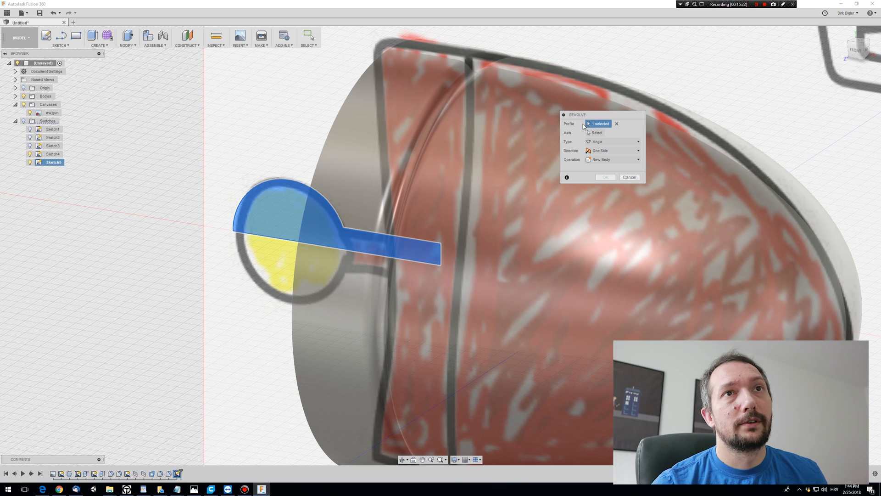
left_click(595, 133)
middle_click_drag(654, 316, 536, 252)
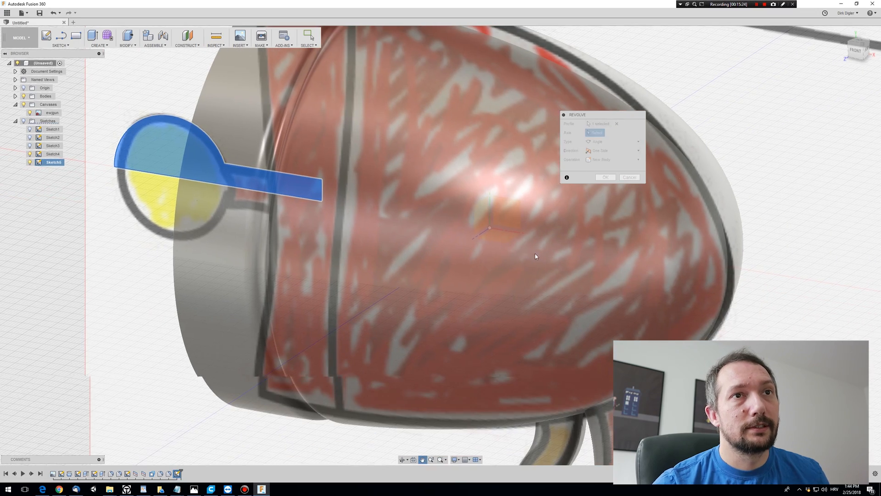
left_click(513, 233)
mouse_move(106, 303)
middle_mouse_down("shift")
mouse_move(127, 301)
mouse_move(113, 301)
middle_mouse_up("shift")
middle_click_drag(168, 292, 328, 134, "shift")
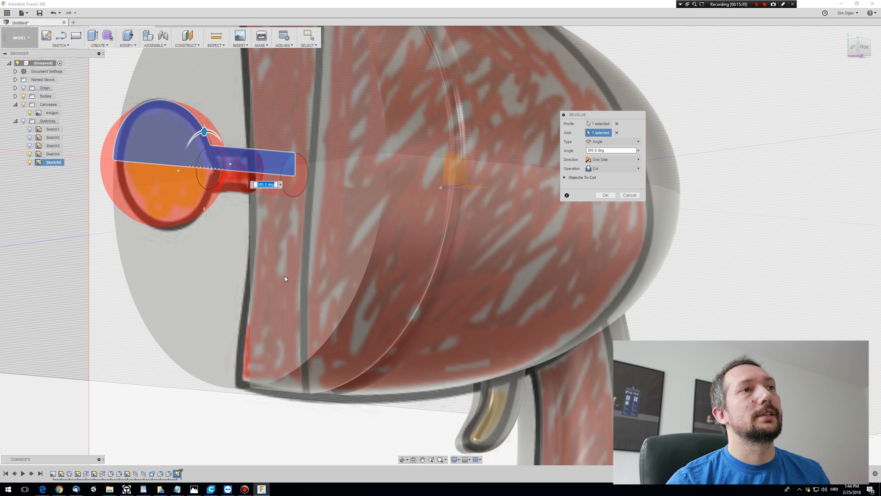
left_click(595, 169)
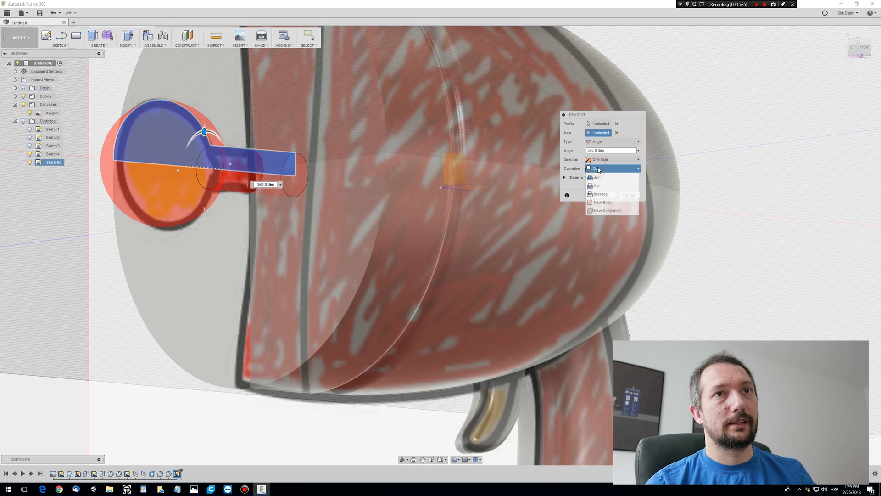
left_click(603, 202)
key("Return")
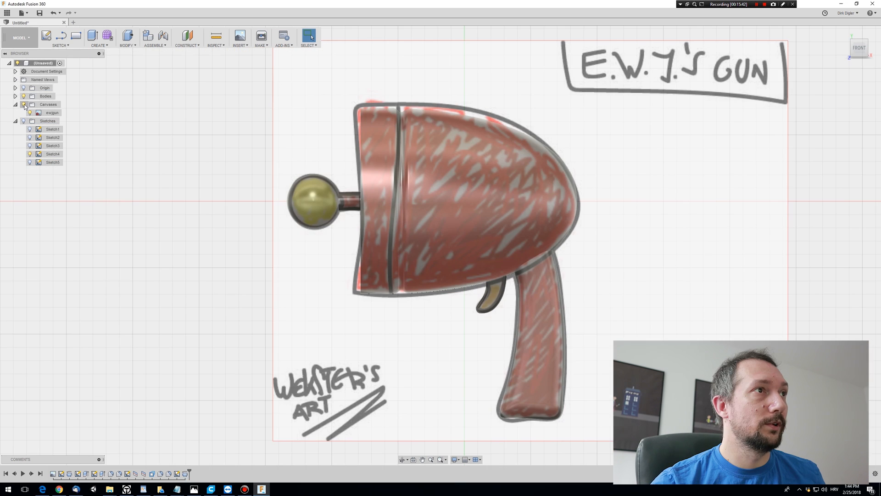
- Hide the reference canvas and compare the model with the ray gun photo in the browser, returning to Fusion 360
left_click(23, 104)
middle_click_drag(233, 239, 256, 238, "shift")
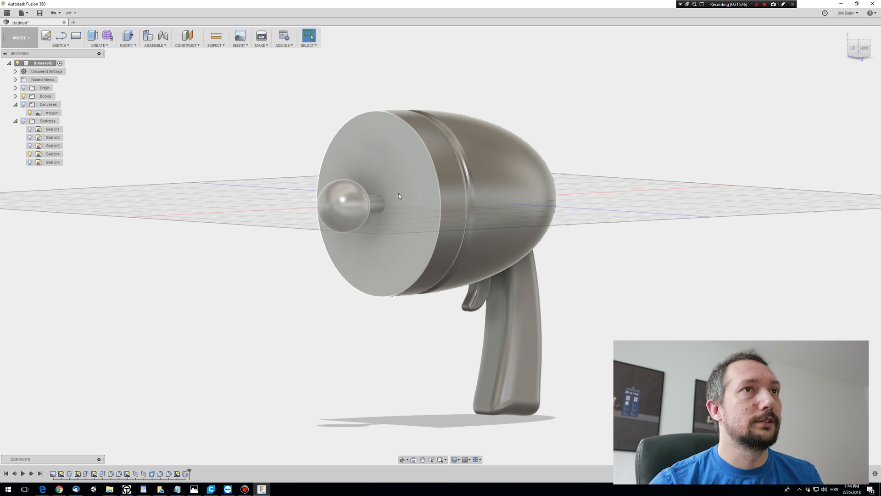
key("alt+Tab")
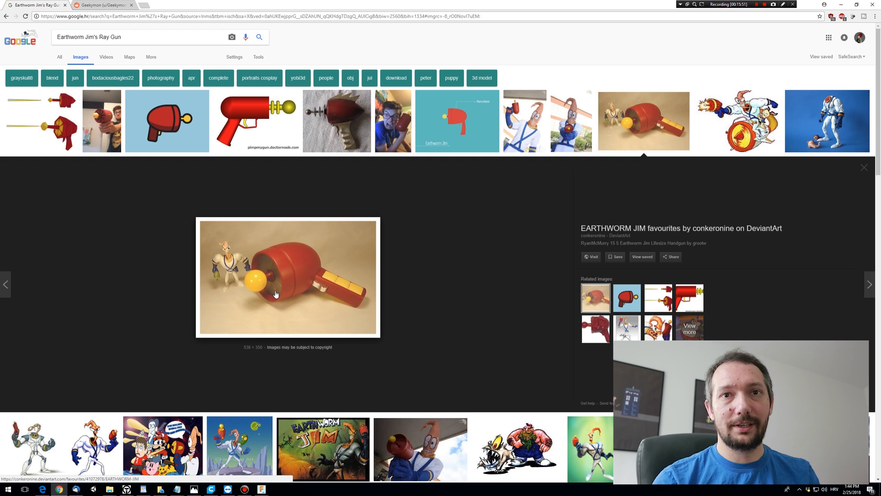
key("alt+Tab")
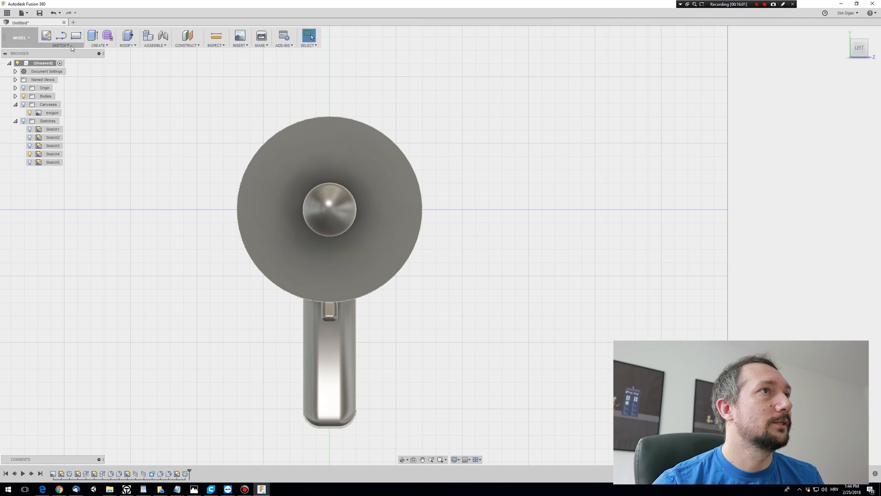
- Sketch a circle about 111 mm in diameter on the body's front face, centred on the ball's axis, and finish the sketch
left_click(60, 45)
left_click(68, 55)
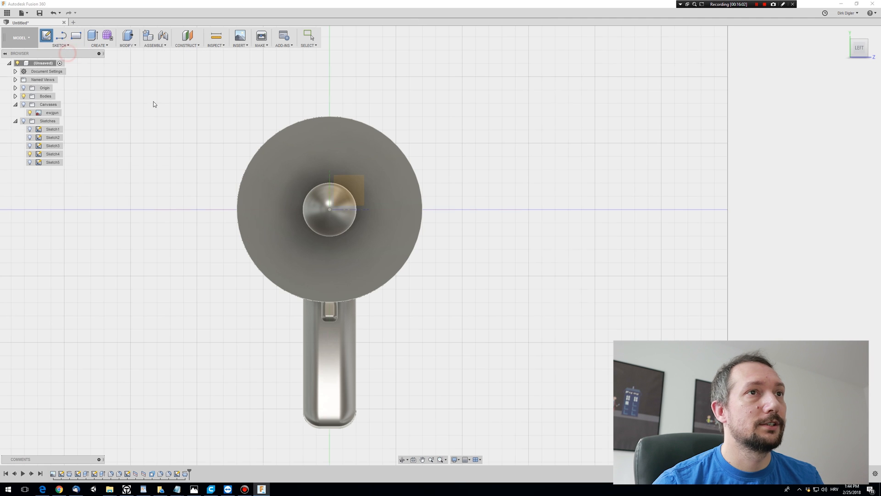
left_click(352, 179)
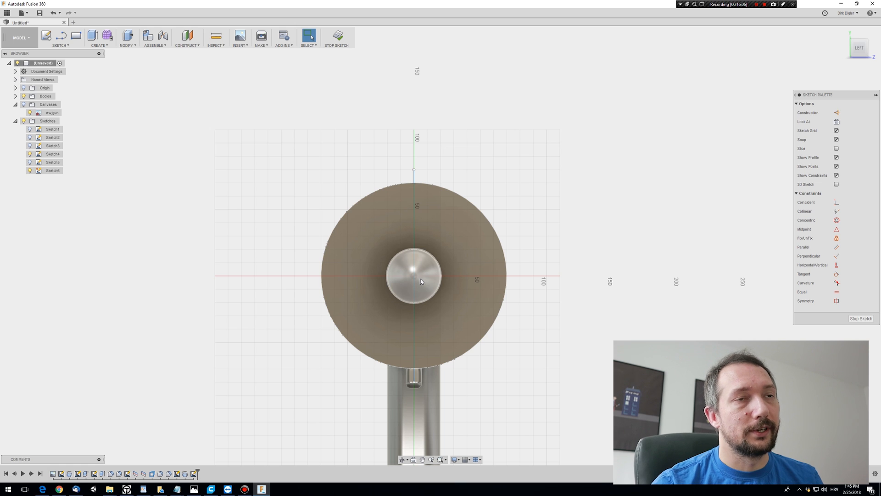
key("c")
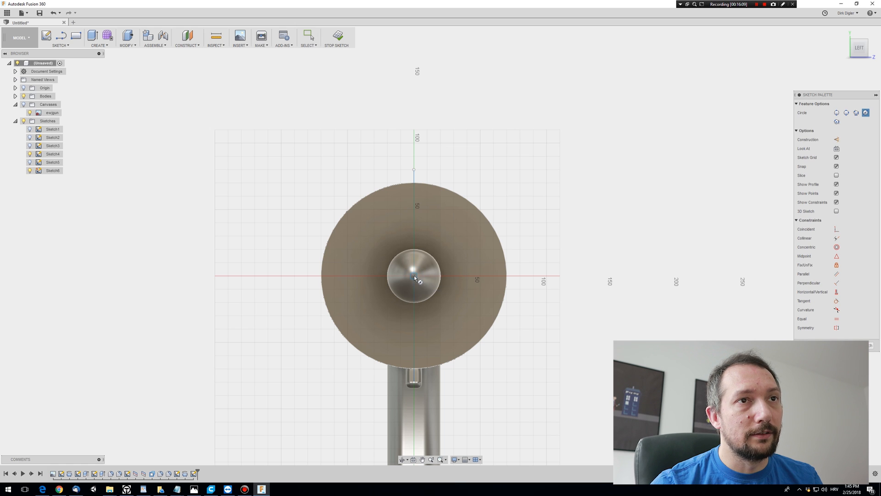
left_click(414, 276)
scroll(414, 277, "up", 5)
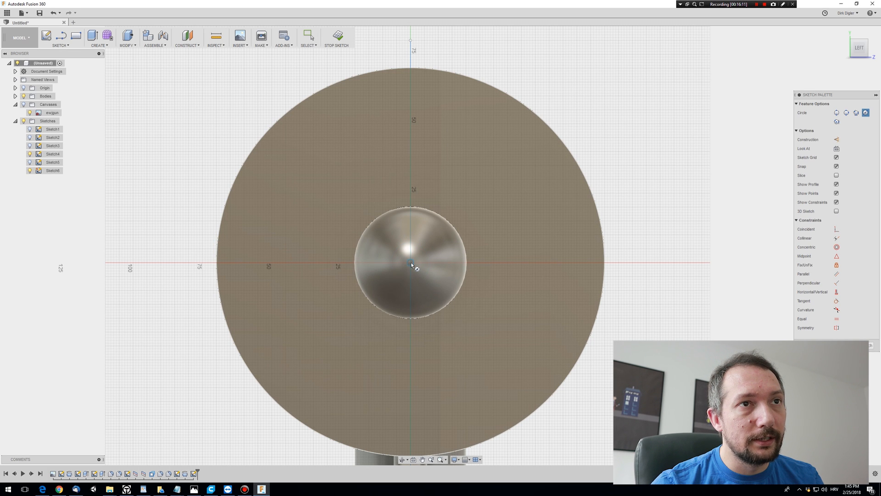
left_click(410, 262)
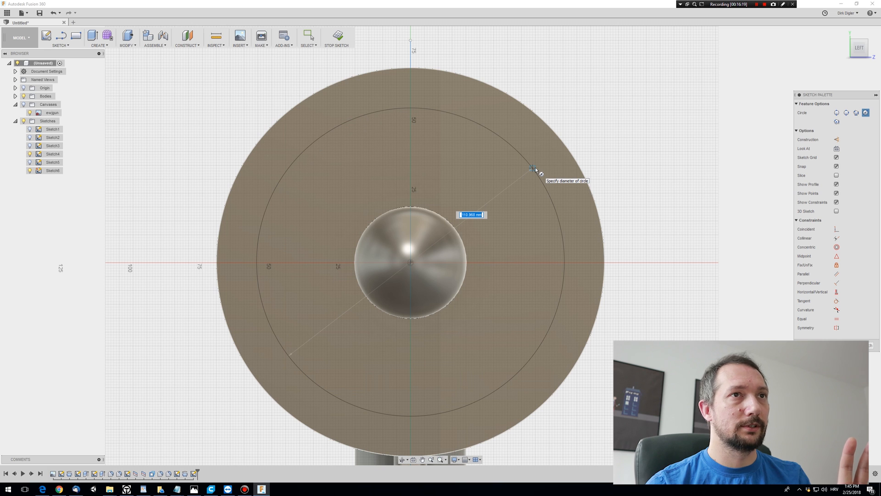
left_click(535, 167)
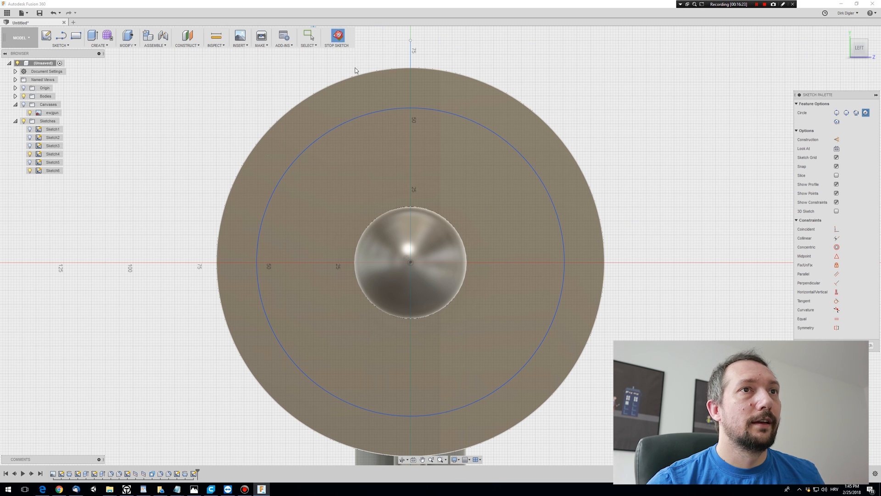
left_click(337, 36)
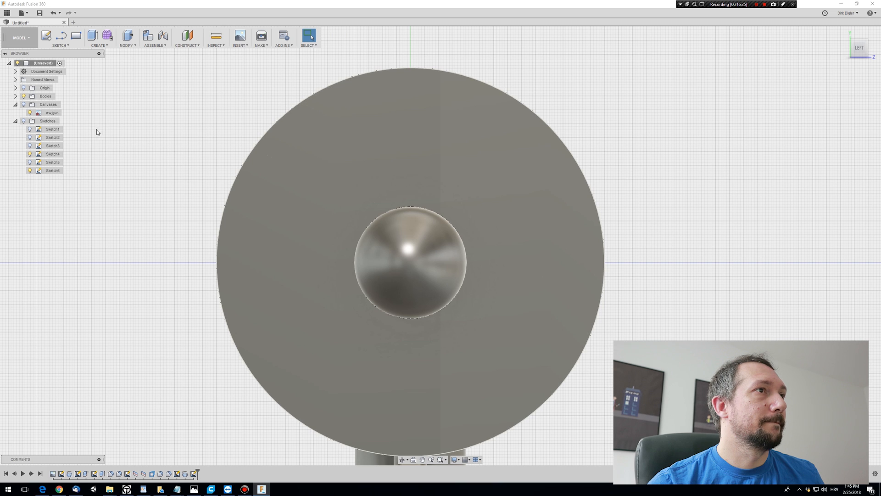
- Show the sketches and set up an Extrude cut of the new circle profile, -20 mm into the body's front
left_click(24, 122)
left_click(483, 150)
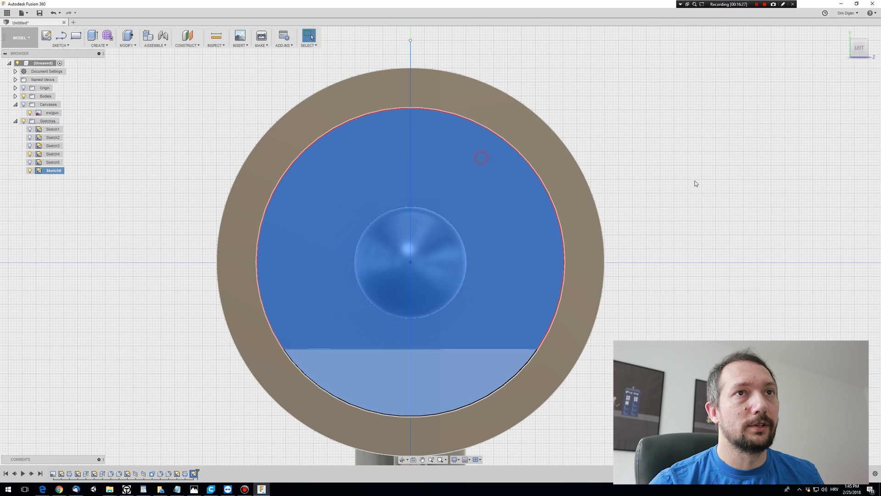
middle_click_drag(726, 189, 619, 221, "shift")
right_click(502, 165)
left_click(527, 157)
left_click_drag(457, 216, 492, 200)
middle_click_drag(828, 207, 559, 203)
middle_click_drag(616, 262, 583, 248, "shift")
left_click_drag(218, 122, 223, 120)
middle_click_drag(152, 273, 156, 294, "shift")
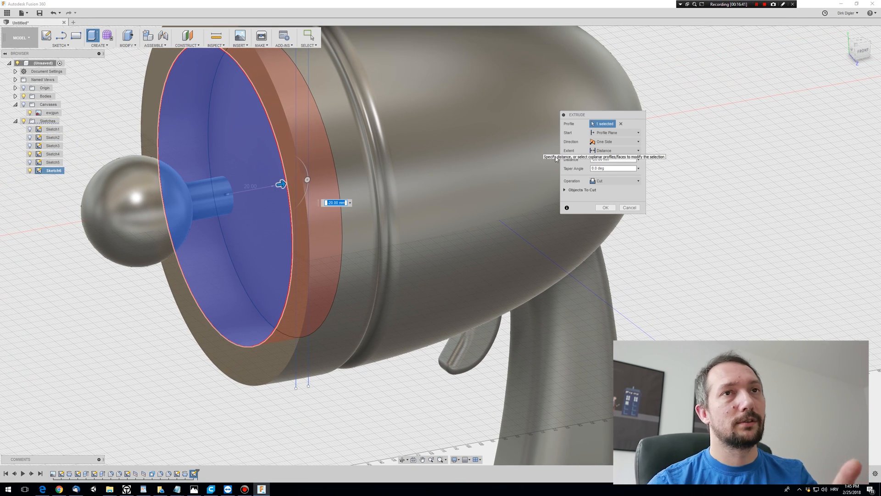
- Exclude the ball and stem body (Body4) from the objects to cut and complete the extrusion
left_click(564, 190)
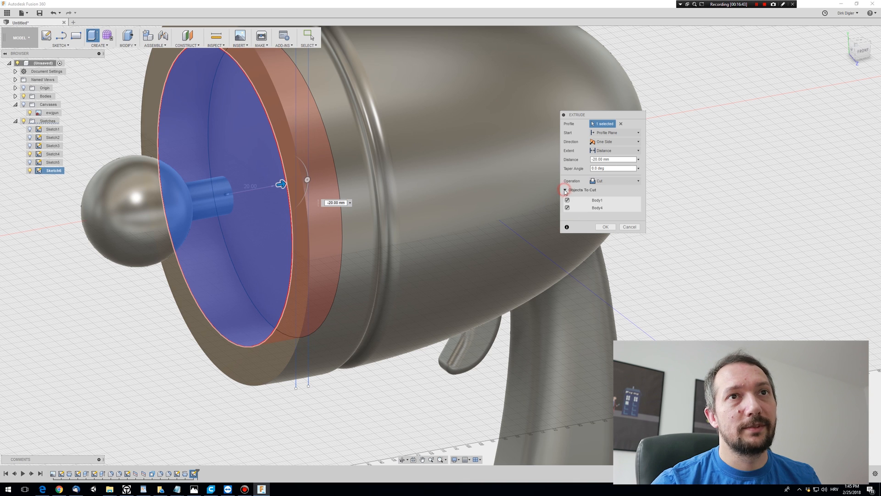
left_click(565, 190)
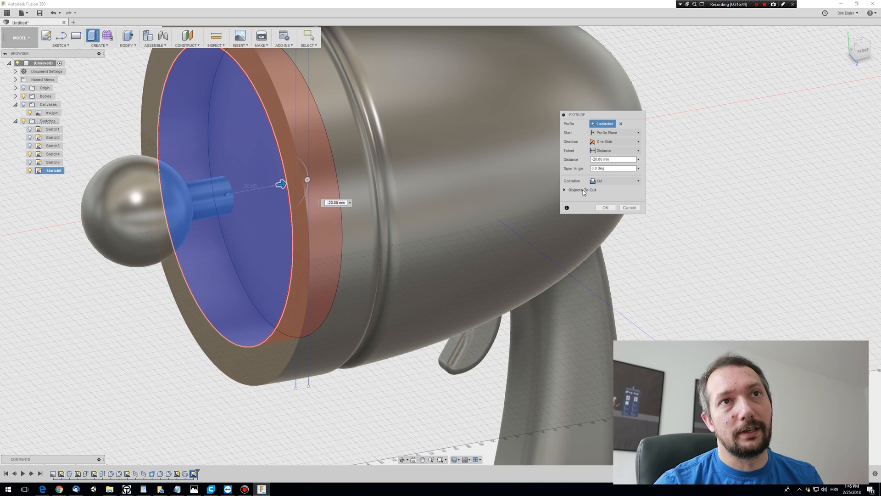
left_click(564, 190)
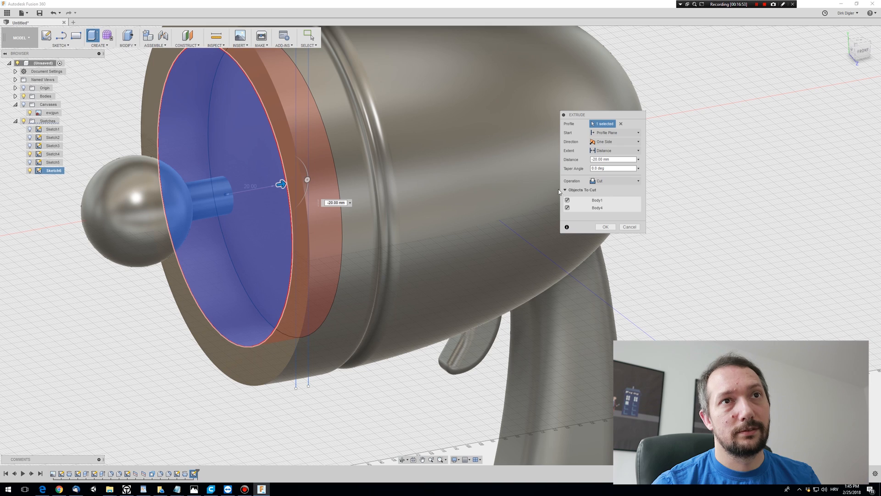
left_click(568, 208)
left_click(605, 226)
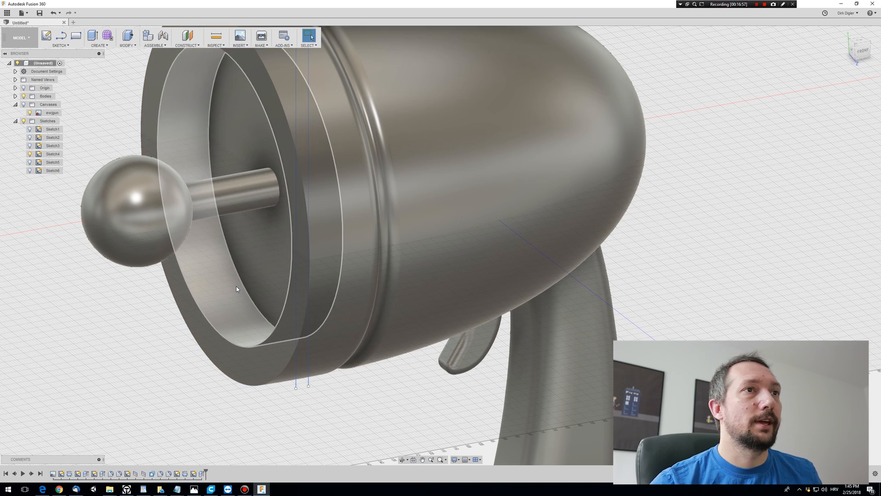
- Fillet both the inner and outer edges of the ring-shaped front face around the new recess
mouse_move(141, 337)
middle_mouse_down("shift")
mouse_move(188, 323)
mouse_move(161, 338)
mouse_move(146, 330)
mouse_move(152, 341)
middle_mouse_up("shift")
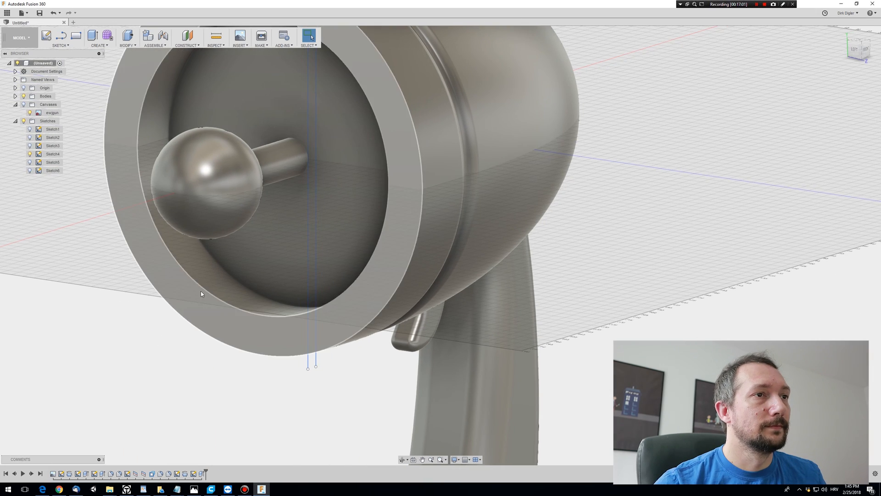
left_click(193, 323)
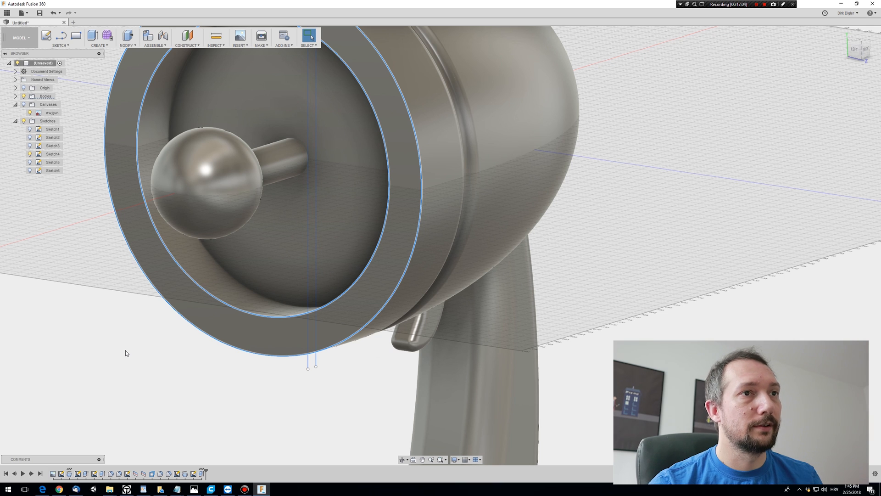
key("f")
mouse_move(188, 327)
left_mouse_down()
mouse_move(193, 314)
mouse_move(194, 324)
left_mouse_up()
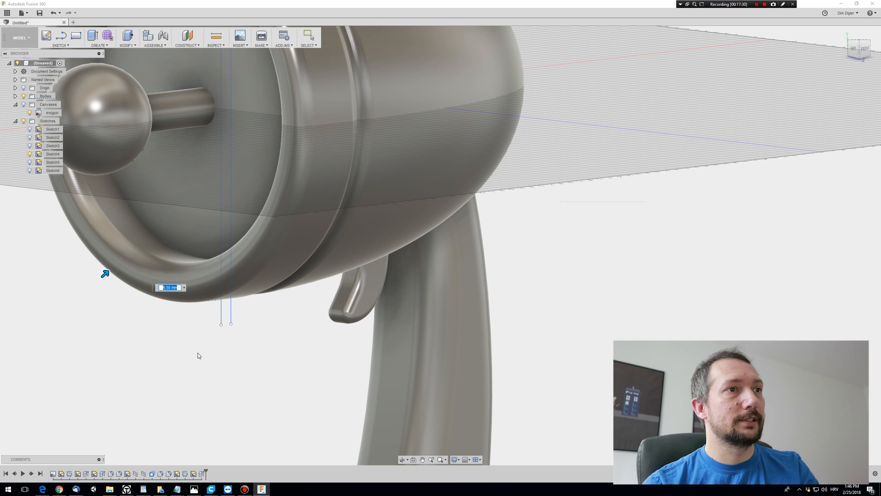
key("Return")
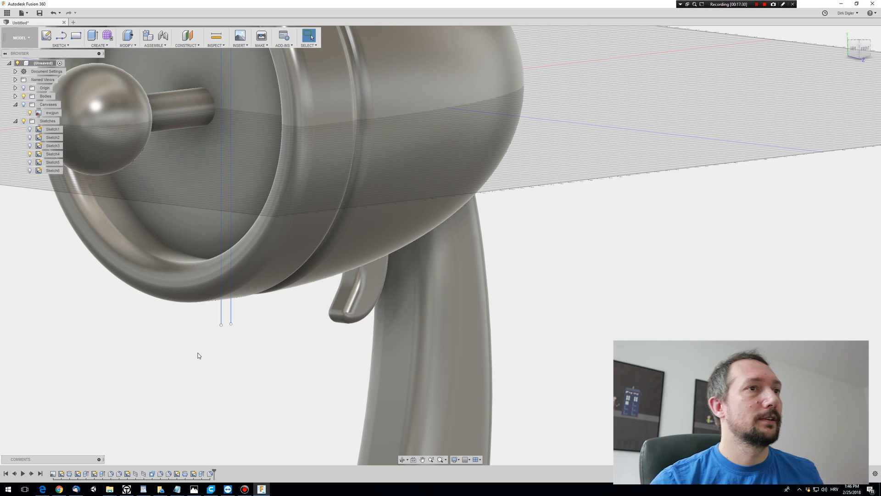
- From the front view, hide all bodies and Sketch4 and show only the recess circle's sketch (Sketch6)
scroll(198, 356, "down", 3)
middle_click_drag(195, 354, 315, 382)
middle_click_drag(267, 397, 356, 190, "shift")
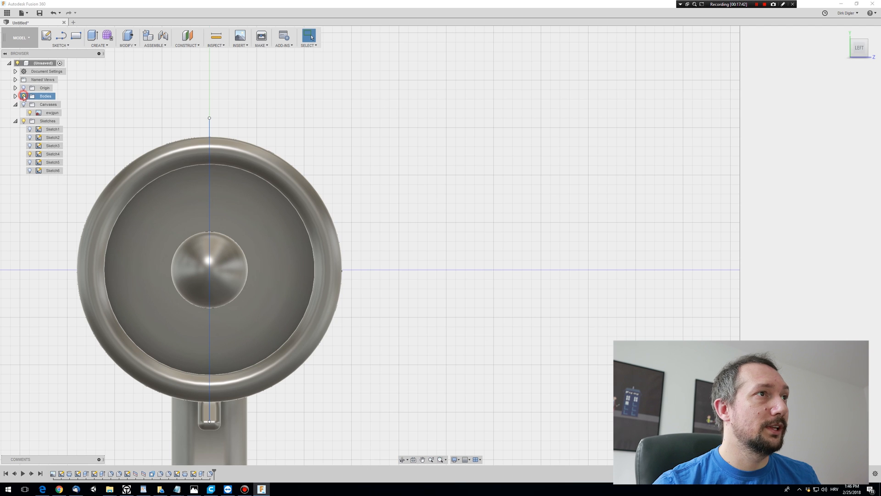
left_click(23, 95)
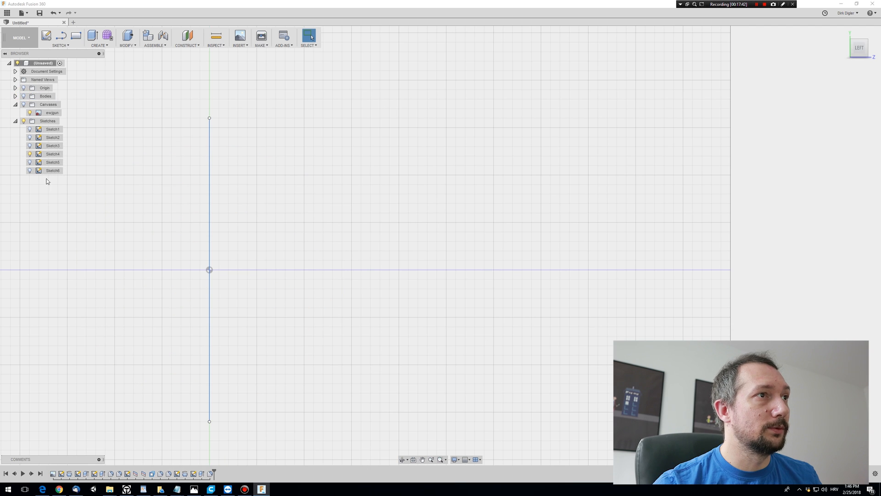
left_click(30, 171)
left_click(29, 171)
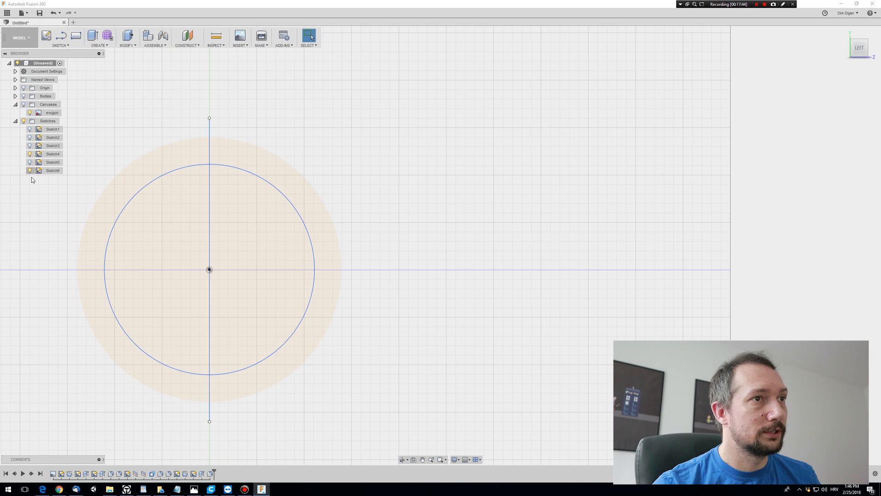
middle_click_drag(241, 295, 319, 237)
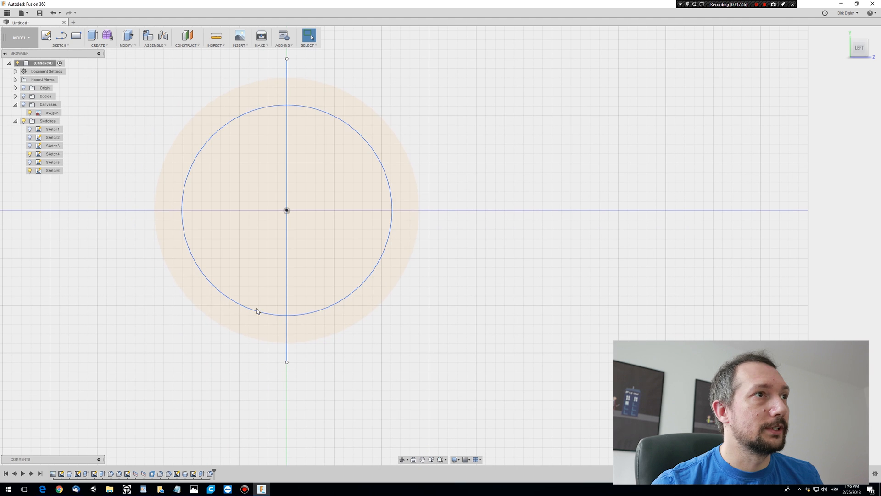
left_click(30, 154)
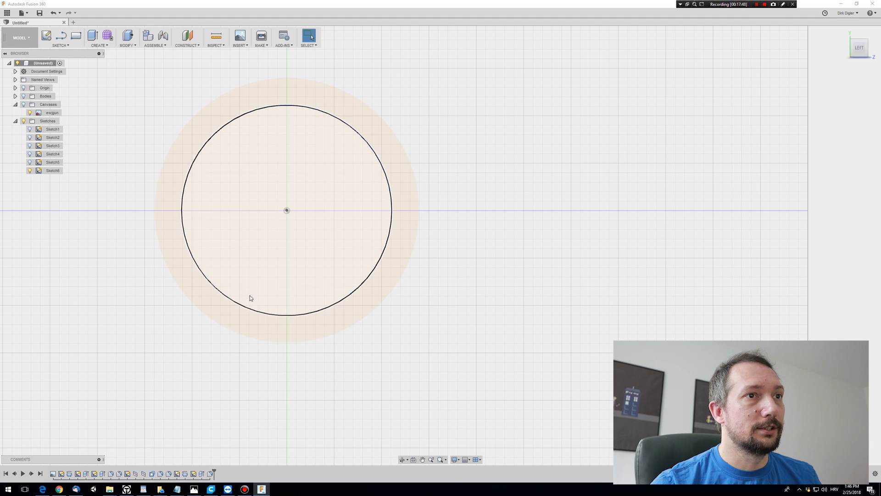
middle_click_drag(274, 285, 259, 348)
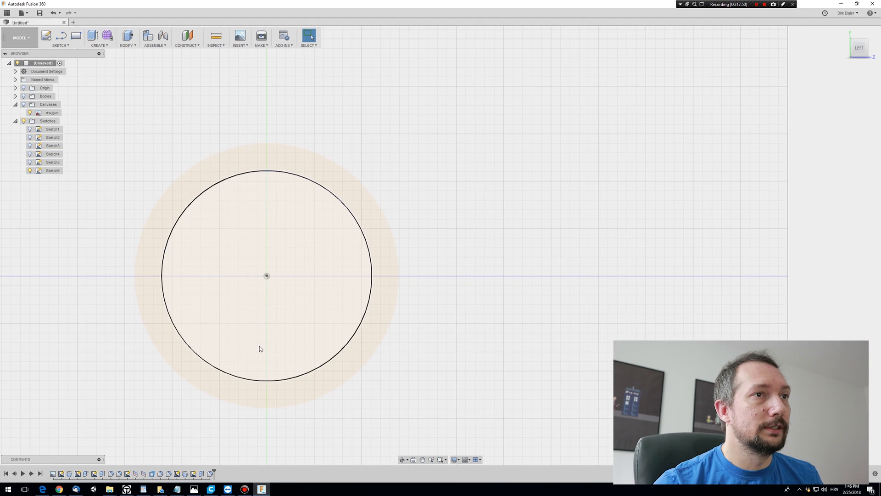
scroll(260, 337, "up", 2)
- Add a vertical line to the recess circle's sketch, running from the centre to just beyond the circle's upper edge
left_click(59, 45)
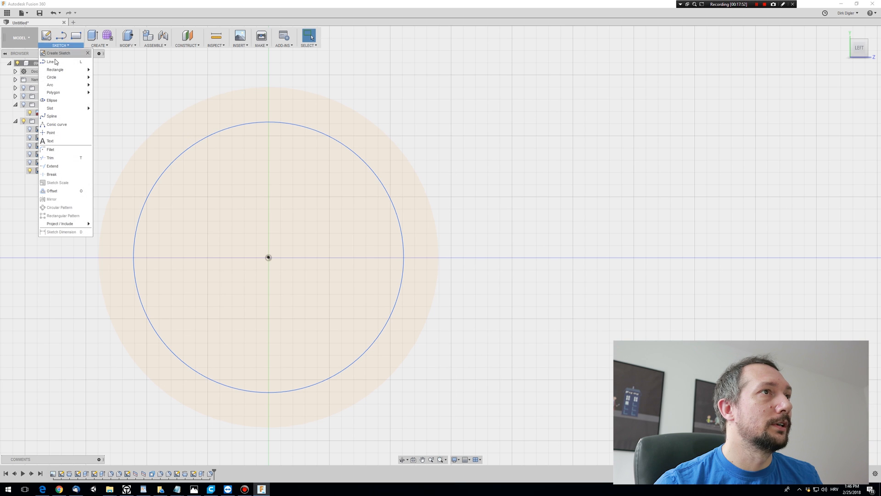
left_click(65, 51)
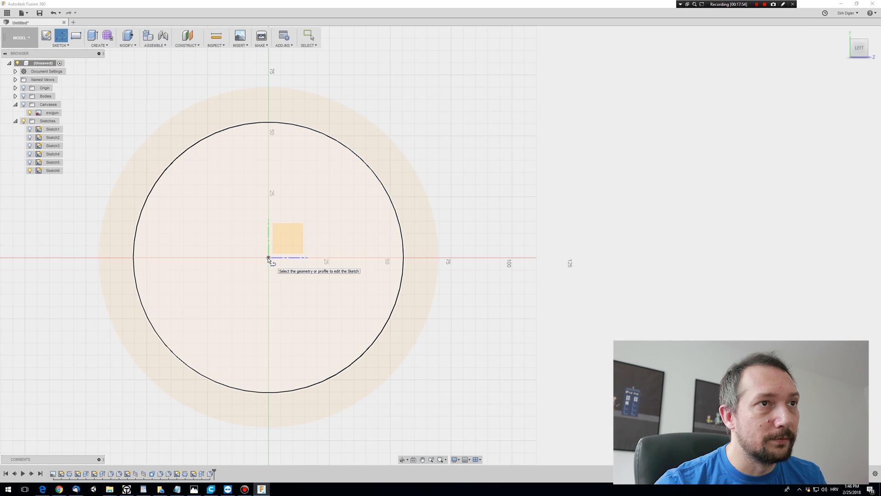
left_click(289, 239)
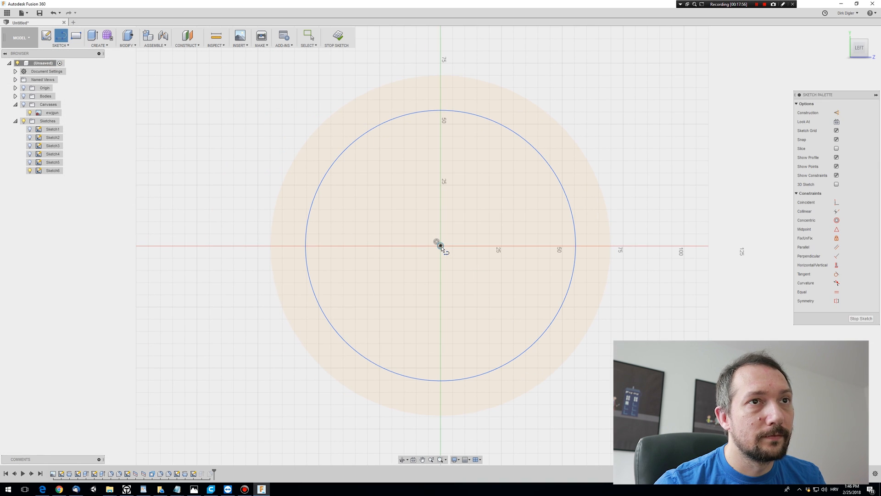
left_click(441, 246)
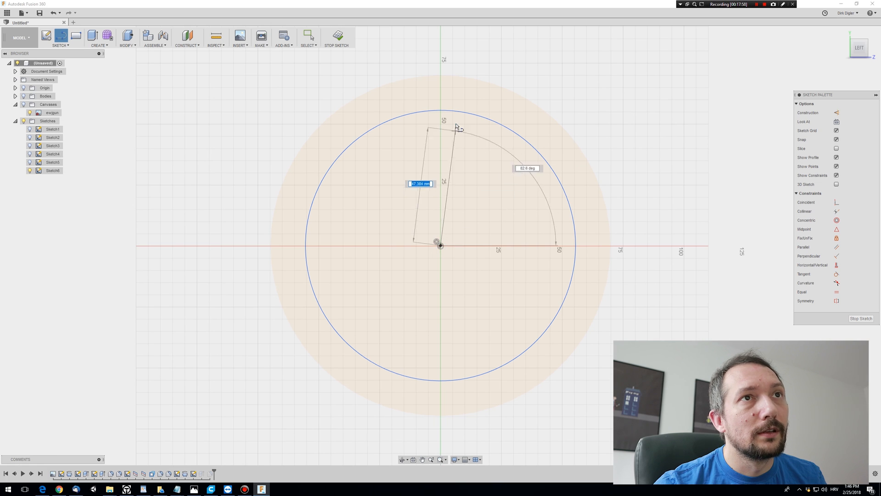
left_click(440, 105)
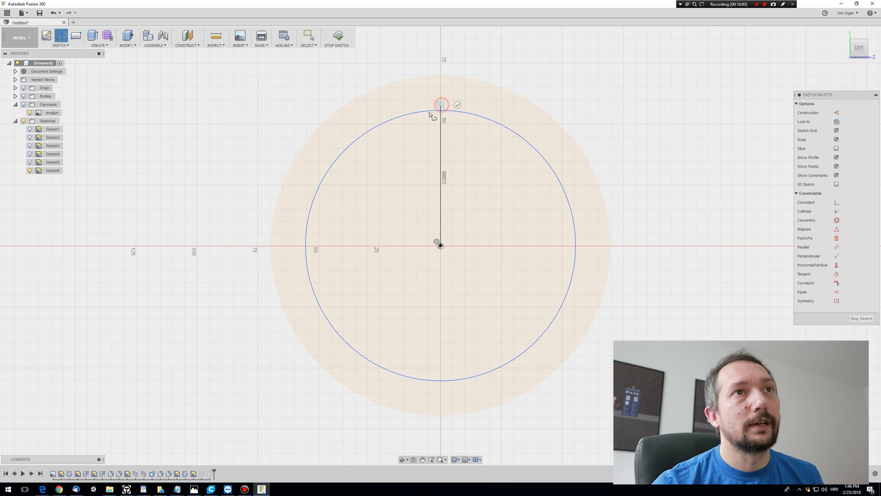
left_click(458, 105)
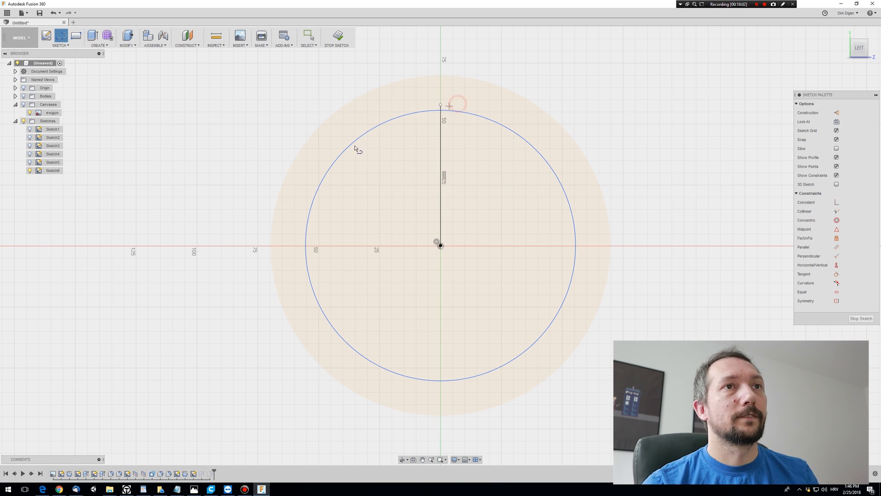
key("Escape")
- Create a full circular pattern of the vertical line around the circle's centre with a quantity of 12
left_click(441, 158)
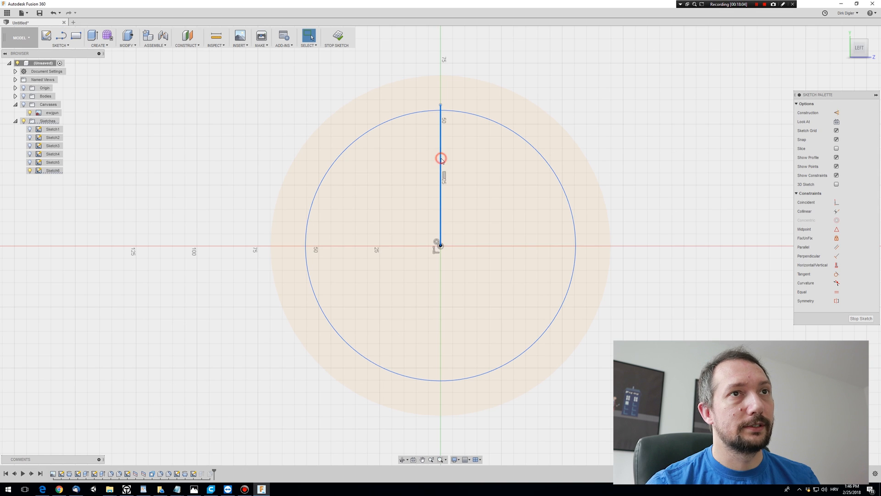
left_click(62, 46)
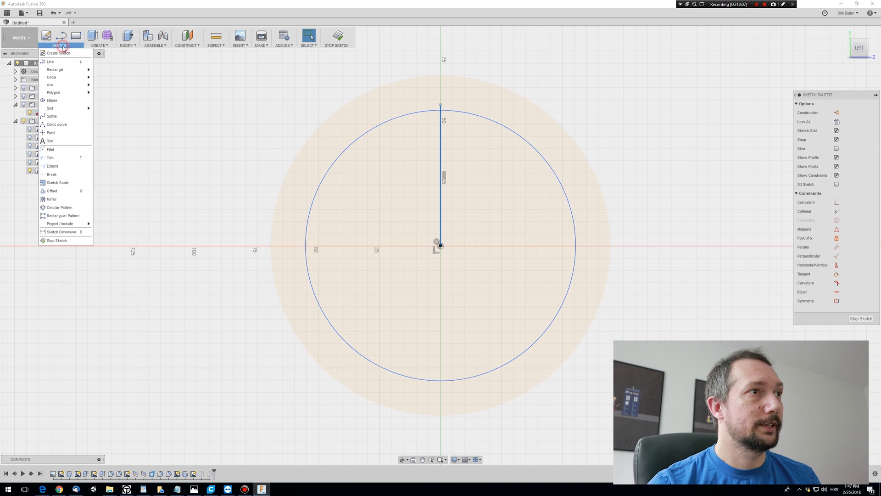
left_click(60, 207)
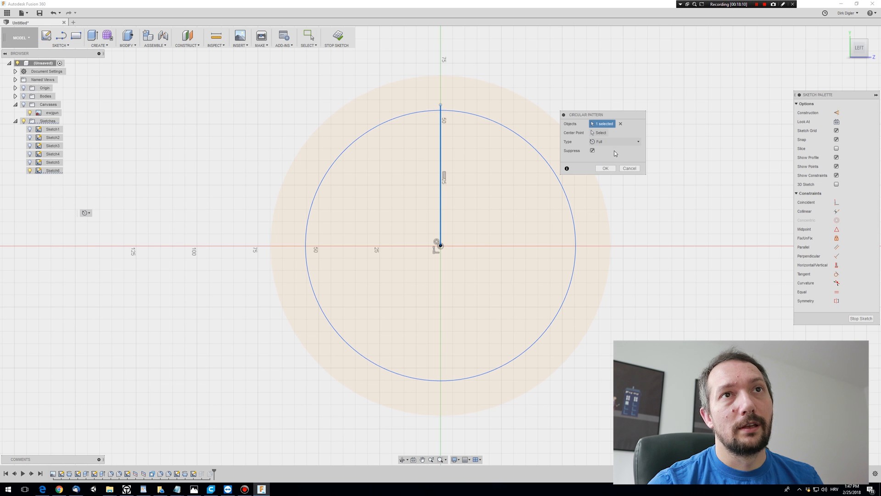
left_click(604, 132)
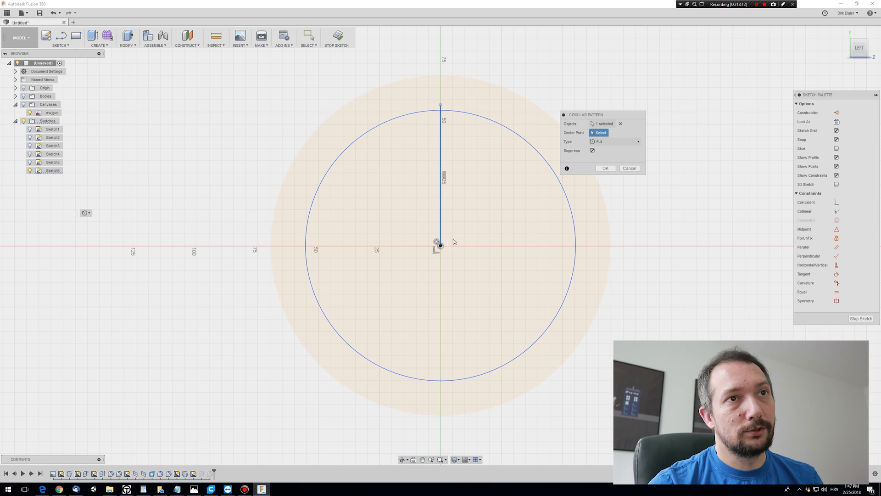
left_click(441, 246)
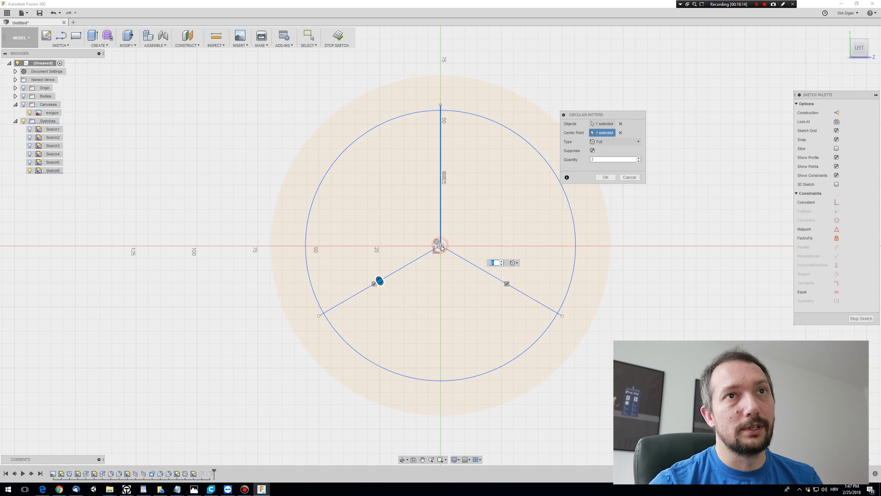
left_click(640, 157)
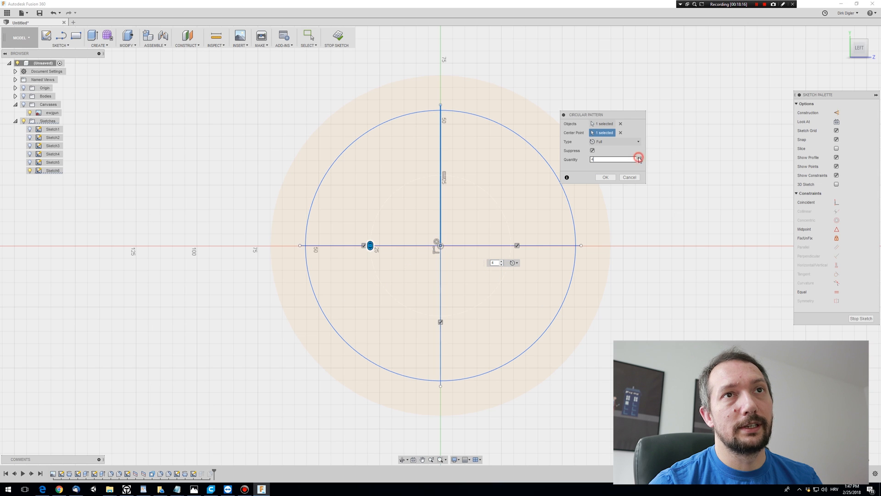
left_click(639, 158)
left_click(640, 158)
left_click(640, 157)
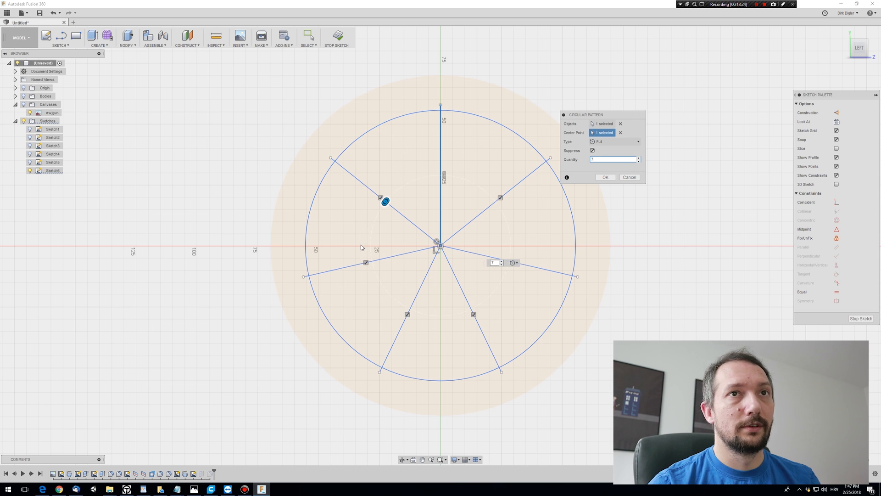
double_click(608, 160)
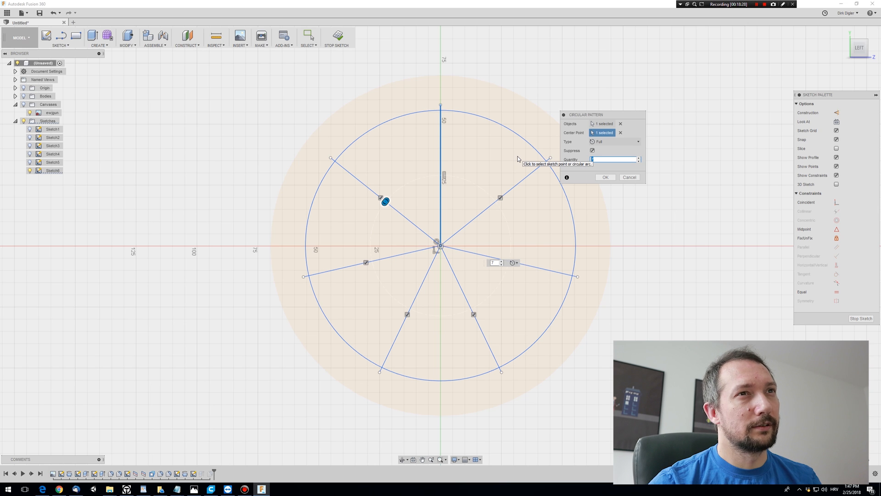
type("10")
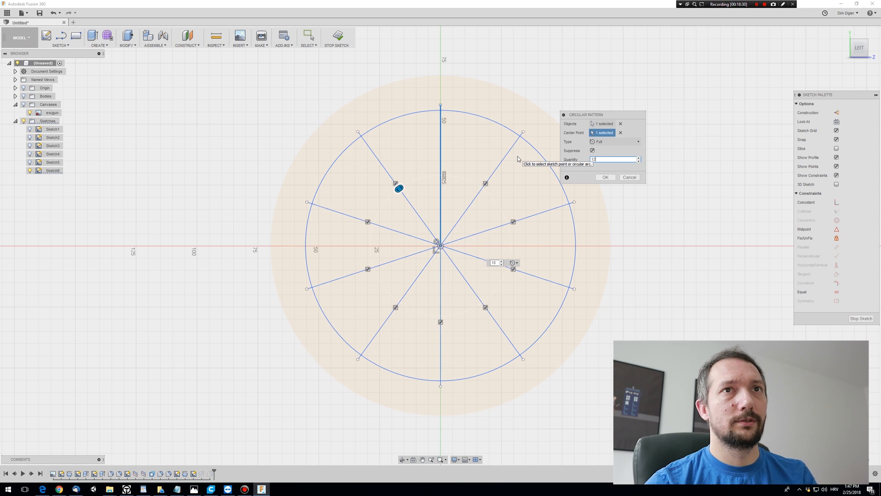
type("2")
key("Return")
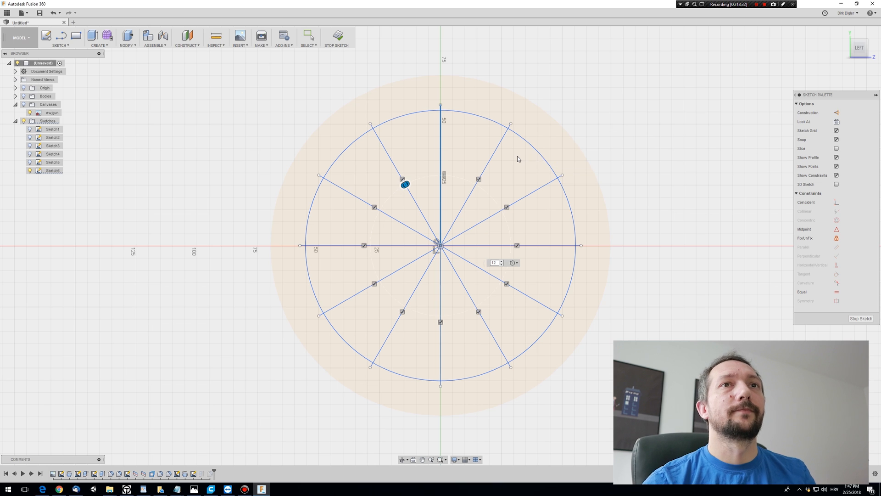
- Select six alternating wedge profiles between the radial lines, beginning with the one beside the original vertical line, and finish the sketch
middle_click_drag(509, 201, 321, 194)
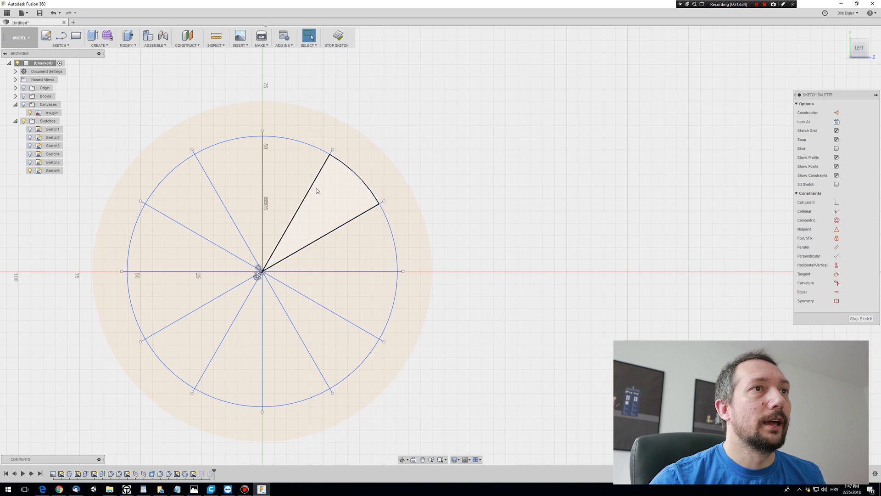
left_click(293, 174)
left_click(351, 245, "ctrl")
left_click(329, 332, "ctrl")
left_click(250, 360, "ctrl")
left_click(179, 296, "ctrl")
left_click(195, 212, "ctrl")
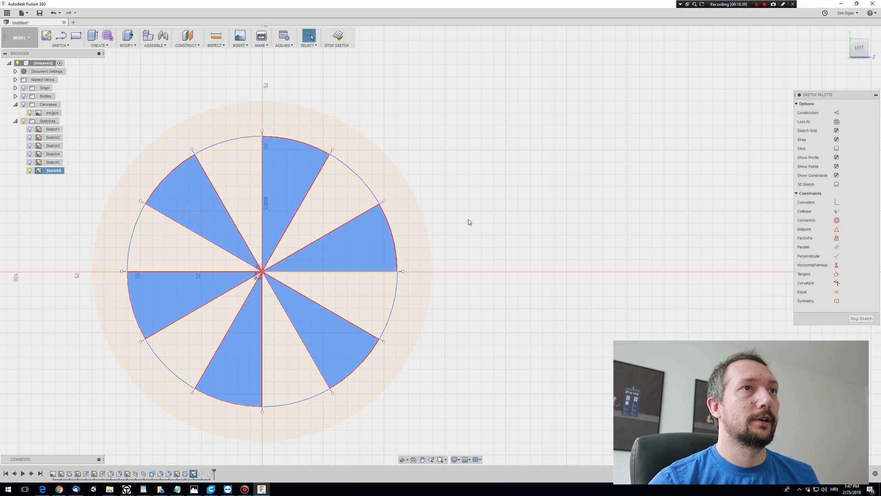
left_click(341, 37)
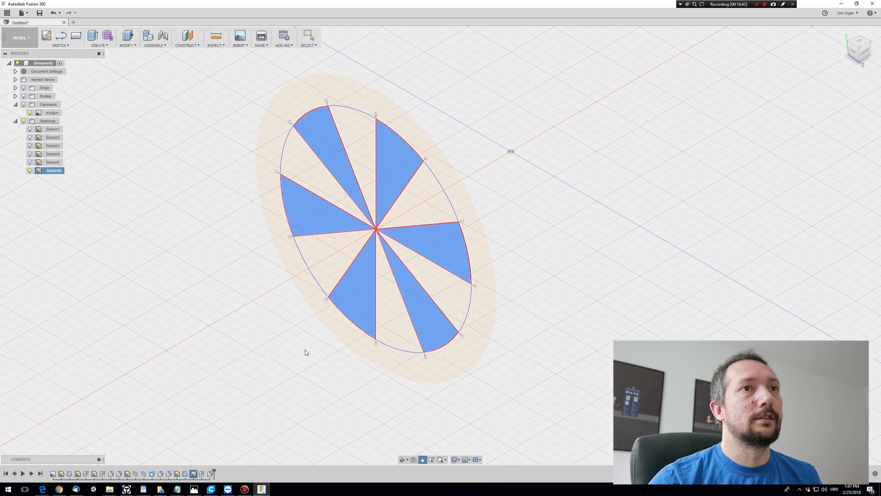
- Extrude the six selected wedges by -10 mm as a new body
right_click(436, 244)
left_click(426, 274)
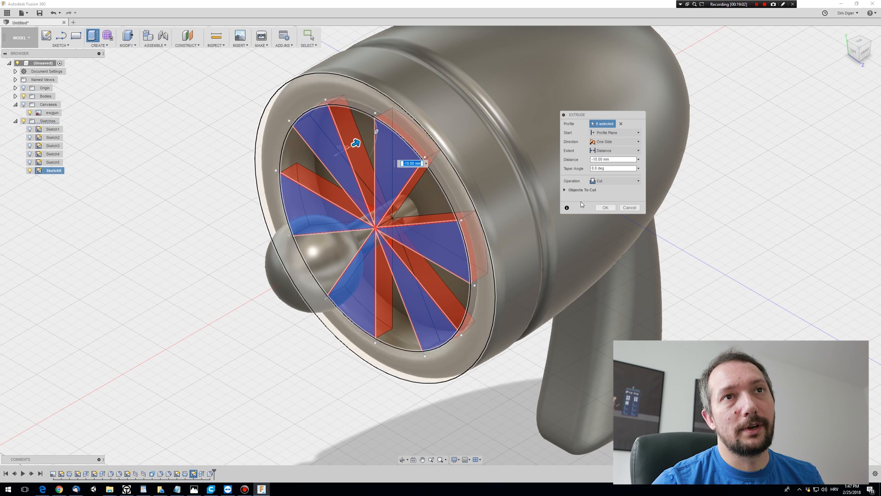
left_click(605, 184)
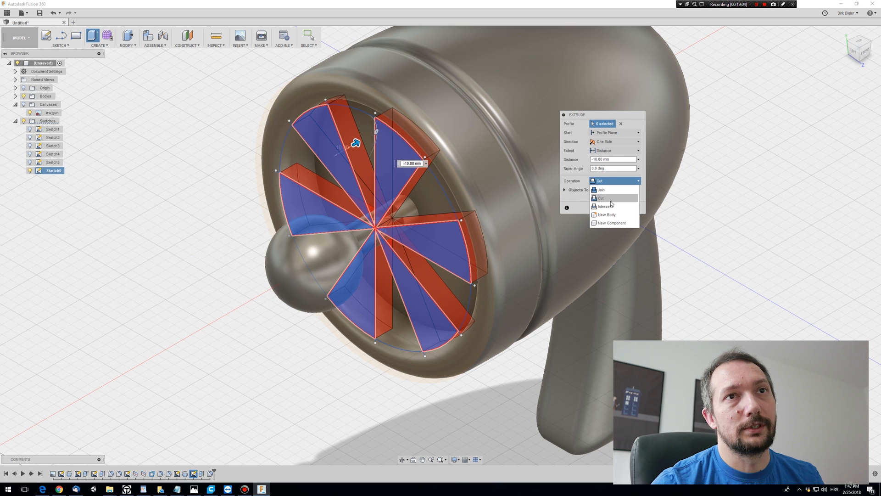
left_click(612, 215)
left_click(612, 208)
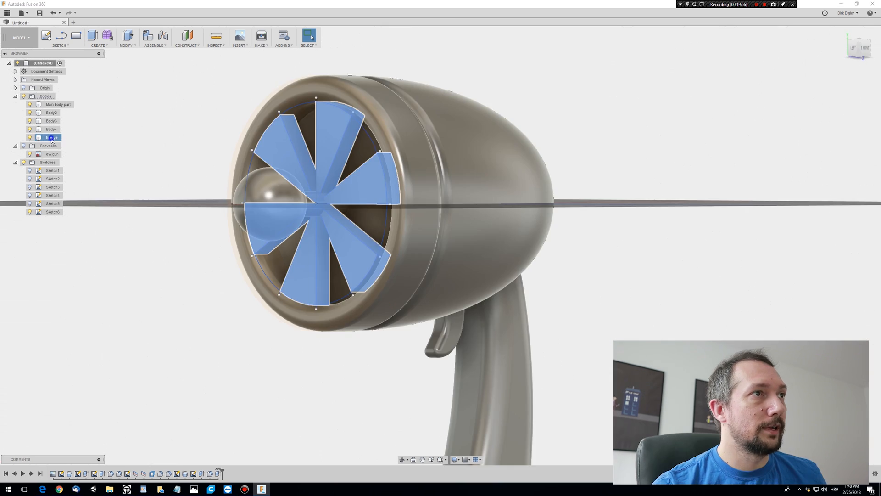
- Move the radial wedge body (Body5) 13 mm along X, deeper into the front recess
right_click(52, 137)
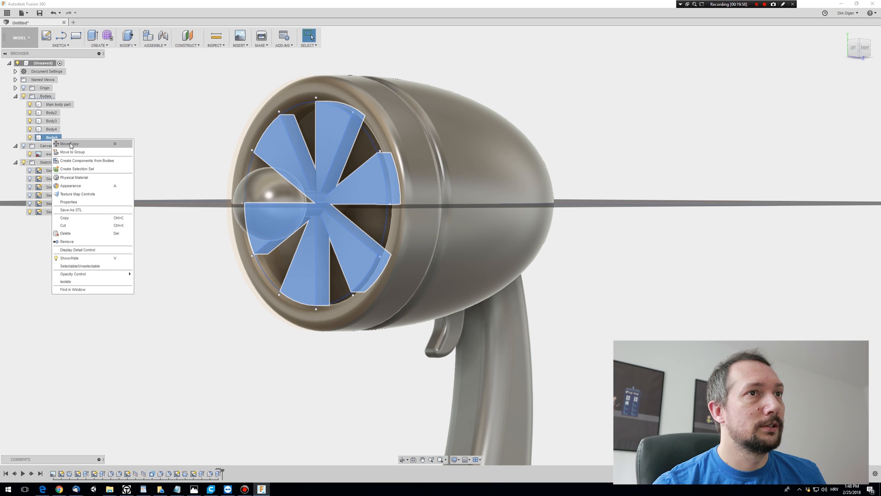
left_click(68, 143)
middle_click_drag(463, 285, 367, 311, "shift")
scroll(329, 313, "up", 5)
middle_click_drag(297, 310, 337, 306, "shift")
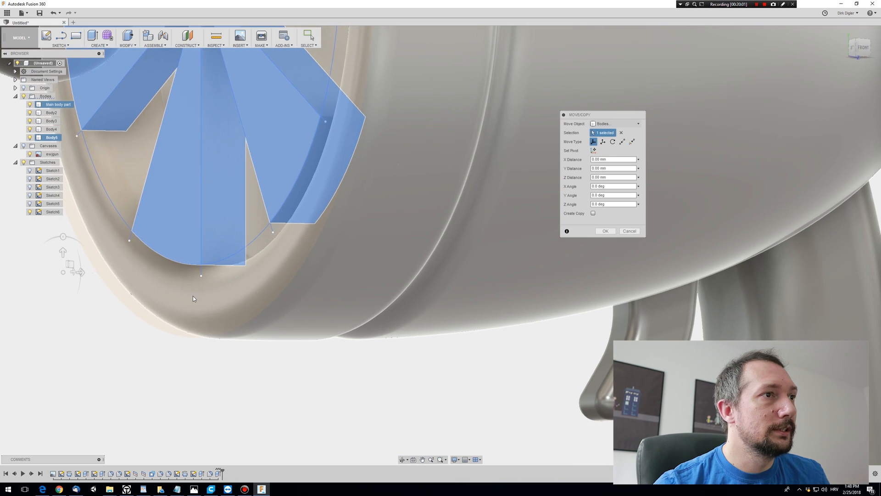
left_click_drag(82, 272, 141, 274)
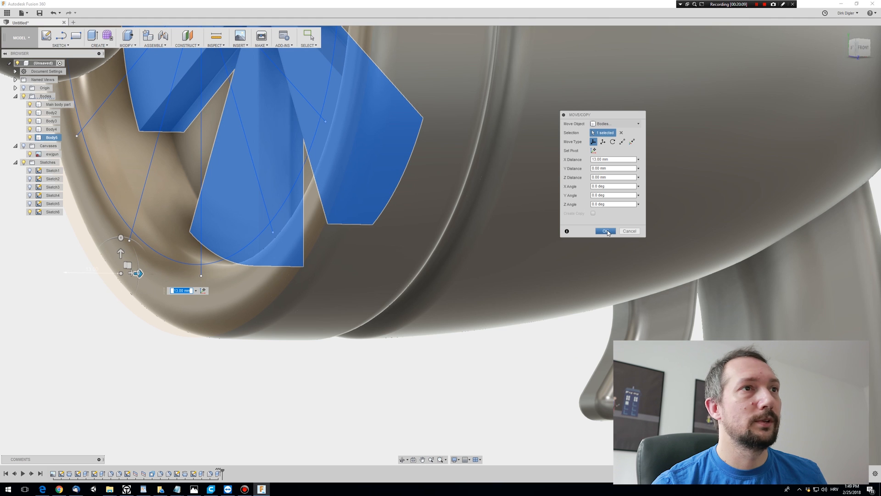
left_click(606, 231)
scroll(288, 412, "up", 3)
scroll(294, 409, "down", 1)
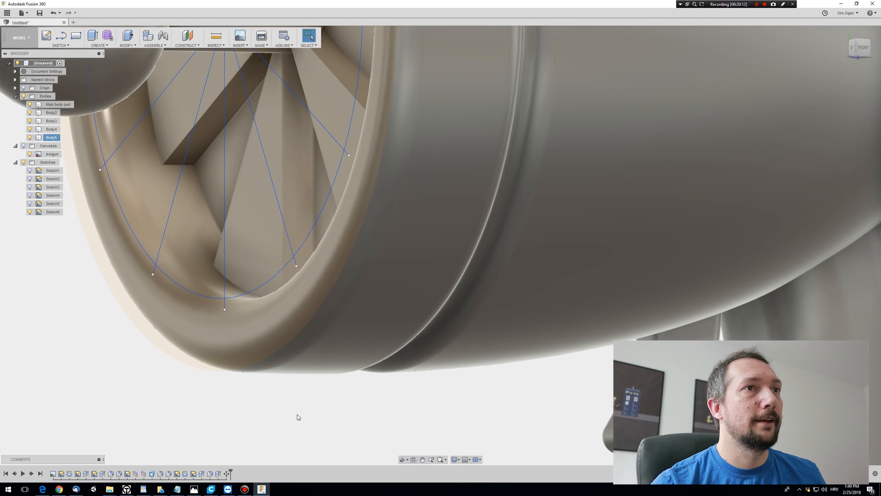
- Assign the physical material Aluminum, Anodized Red to the main body and the grip
scroll(297, 416, "down", 5)
mouse_move(215, 379)
middle_mouse_down("shift")
mouse_move(241, 390)
mouse_move(233, 369)
mouse_move(210, 385)
mouse_move(217, 395)
middle_mouse_up("shift")
middle_click_drag(694, 278, 587, 254)
scroll(684, 193, "down", 3)
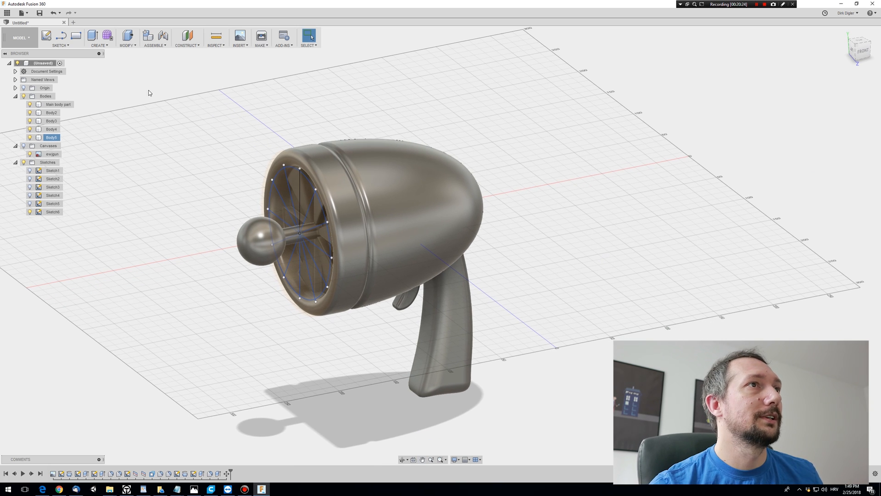
left_click(130, 46)
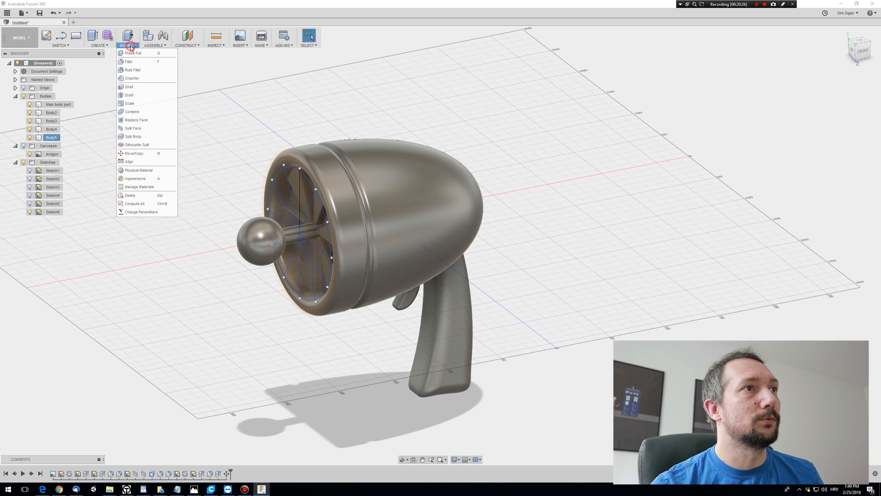
left_click(151, 173)
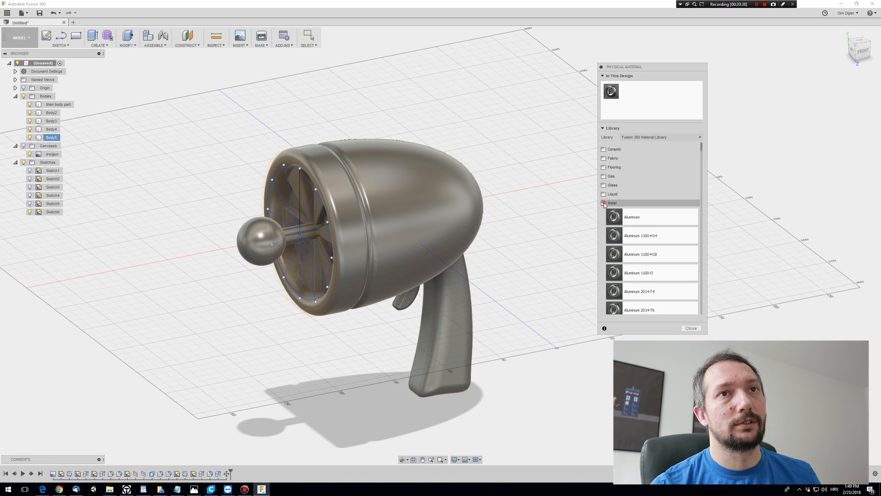
left_click(615, 203)
scroll(643, 227, "down", 5)
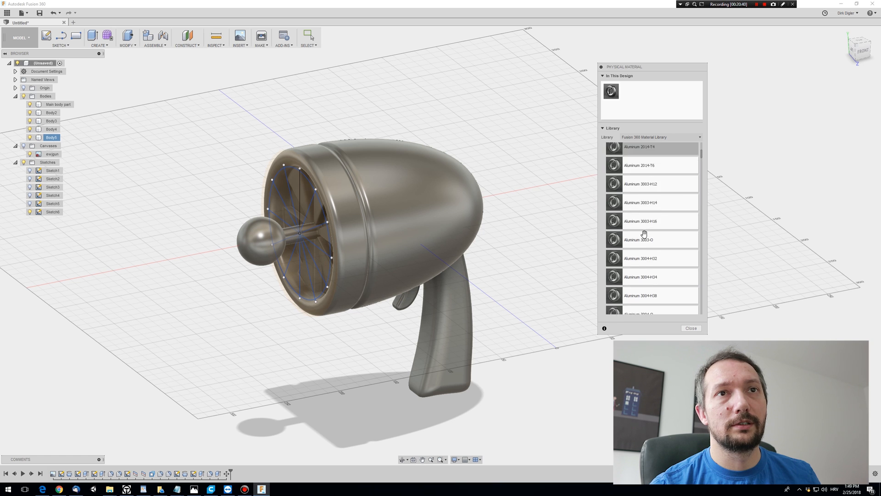
scroll(644, 234, "down", 10)
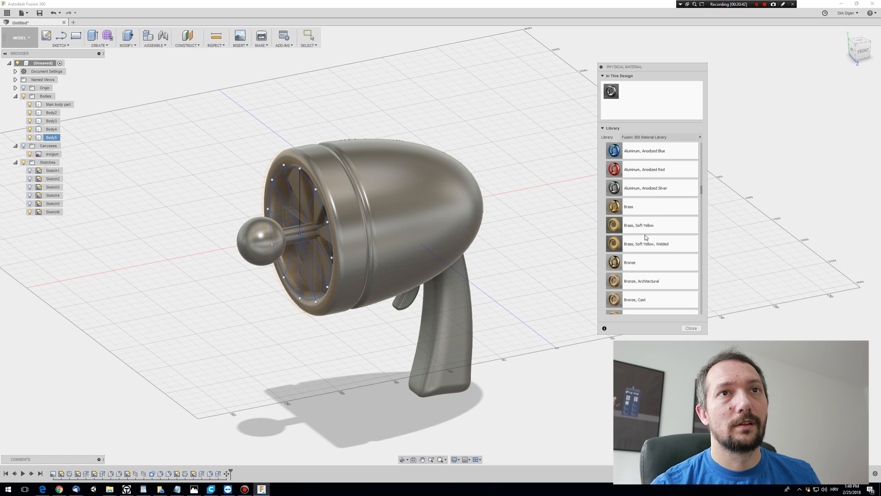
left_click_drag(644, 236, 436, 194)
left_click_drag(619, 232, 437, 327)
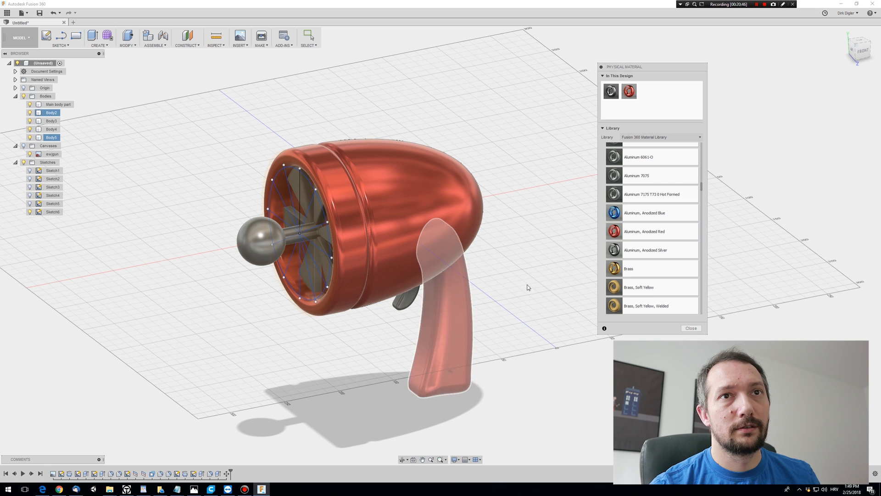
- Assign the Brass physical material to the trigger, the radial wedge body, and the ball and stem
left_click_drag(629, 268, 411, 307)
left_click_drag(629, 253, 334, 232)
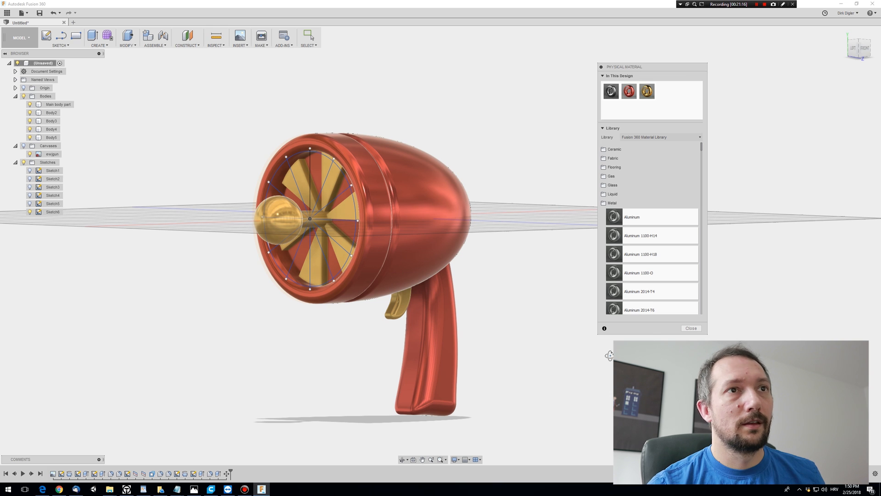
mouse_move(610, 356)
middle_mouse_down("shift")
mouse_move(592, 340)
mouse_move(614, 343)
mouse_move(606, 362)
middle_mouse_up("shift")
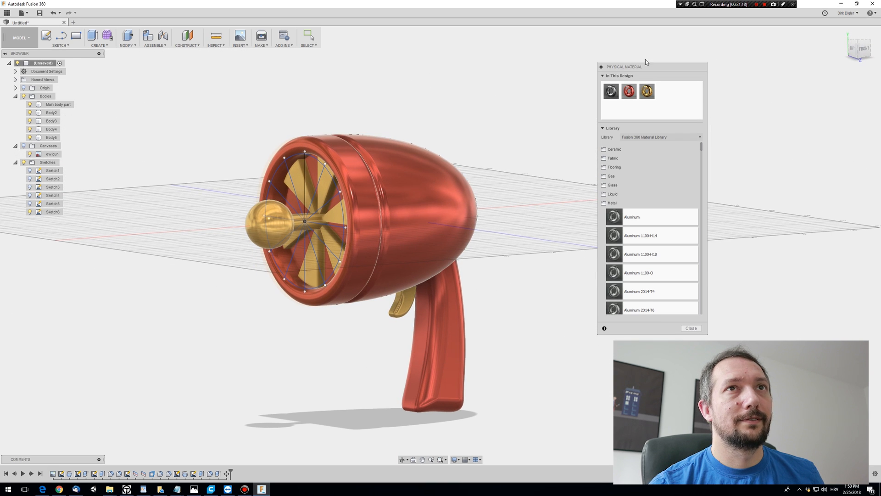
- Switch to the Render workspace and frame the whole ray gun
left_click(22, 37)
left_click(16, 89)
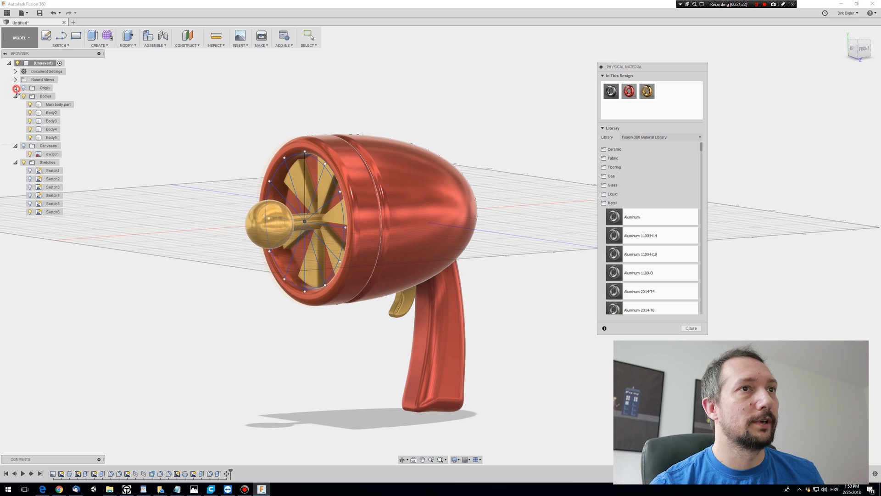
middle_click_drag(531, 322, 575, 326)
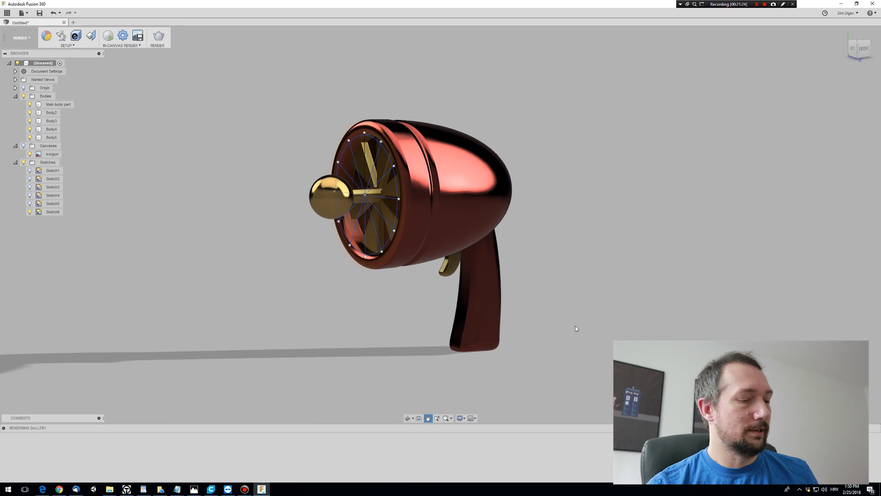
scroll(587, 312, "down", 2)
scroll(585, 311, "up", 4)
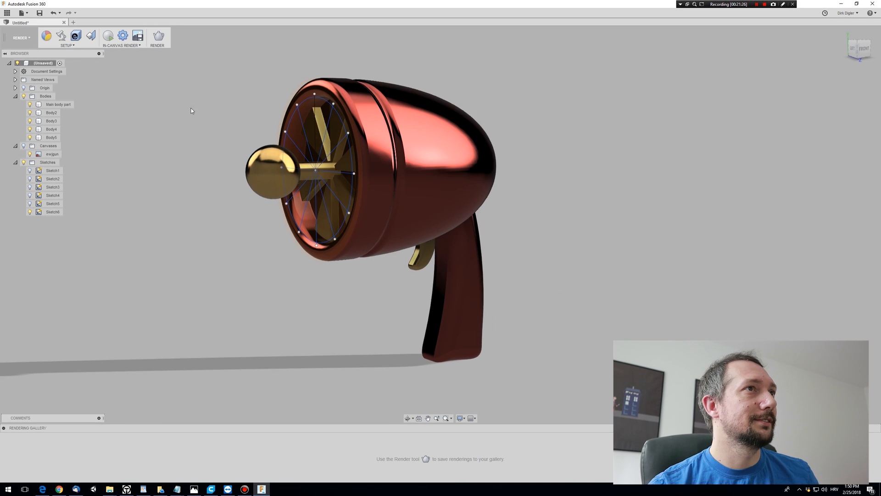
- Change the render scene's environment to Dry lake bed from the environment library
left_click(61, 35)
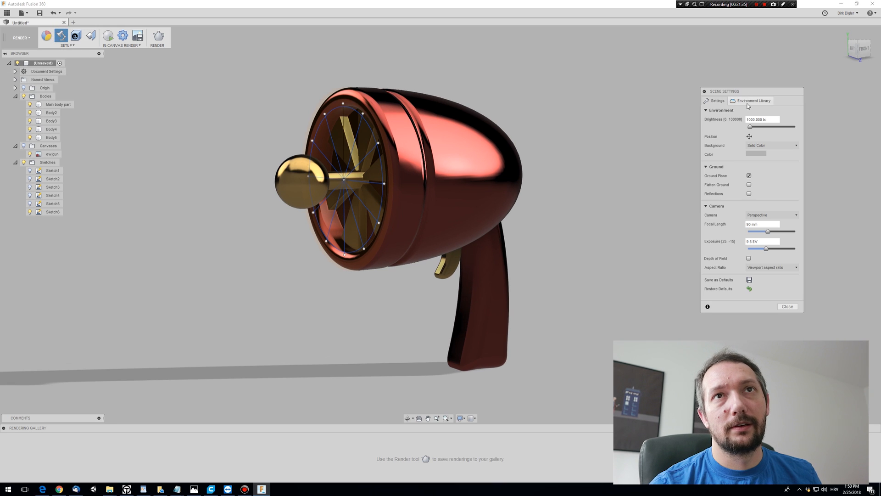
left_click(752, 101)
scroll(772, 198, "down", 3)
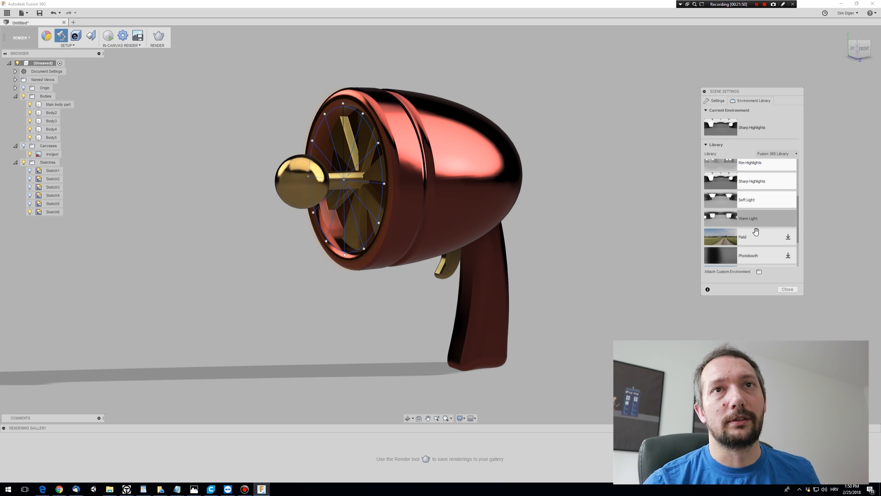
scroll(757, 206, "up", 3)
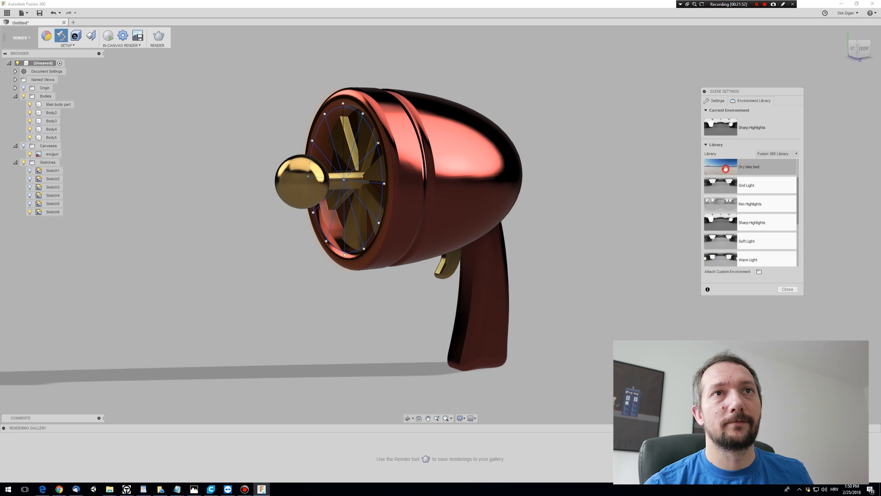
left_click_drag(424, 194, 424, 193)
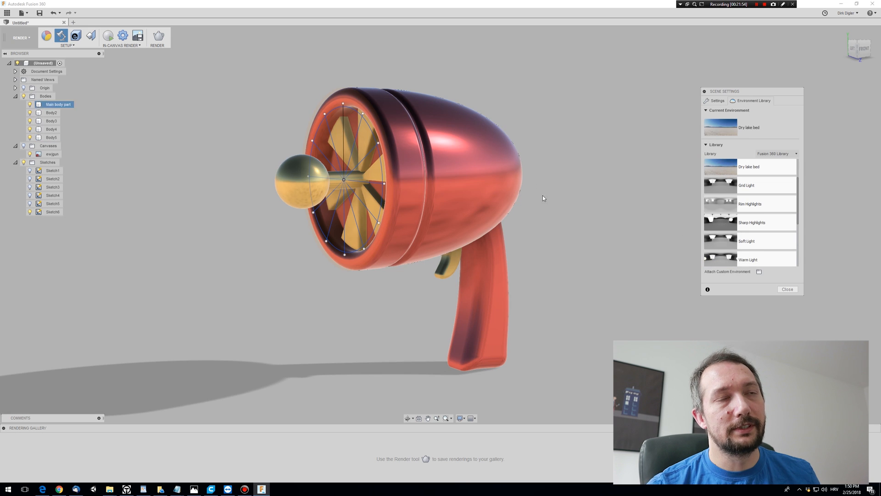
- Change the render scene's environment to Crossroads and start the in-canvas render with the gun's radial front in view
middle_click_drag(527, 211, 466, 179, "shift")
middle_click_drag(519, 189, 540, 209, "shift")
scroll(721, 222, "up", 2)
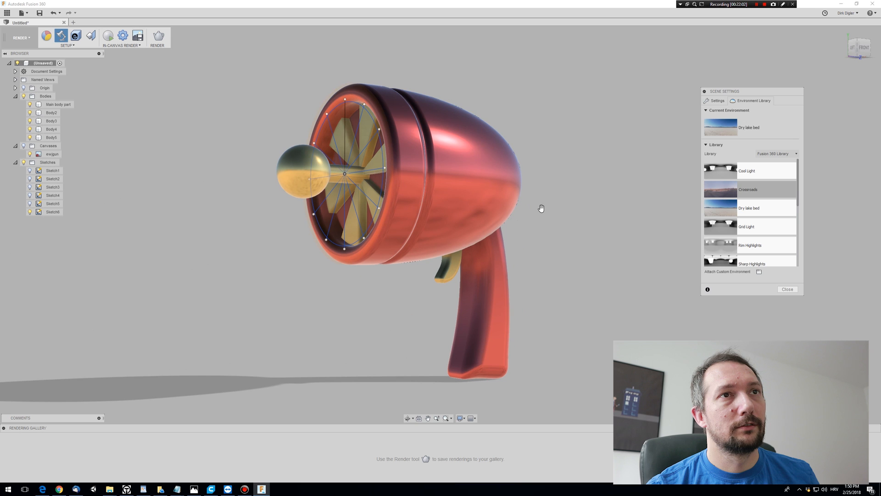
left_click_drag(542, 209, 557, 184)
middle_click_drag(563, 195, 511, 212, "shift")
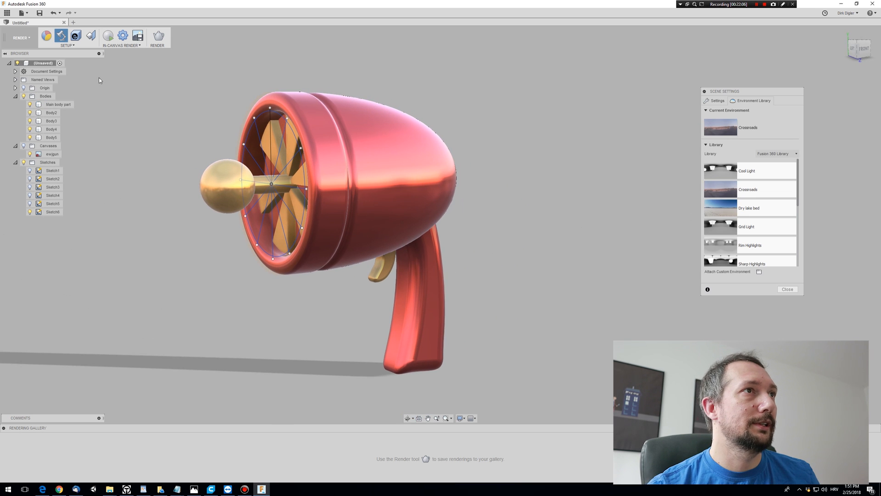
left_click(106, 39)
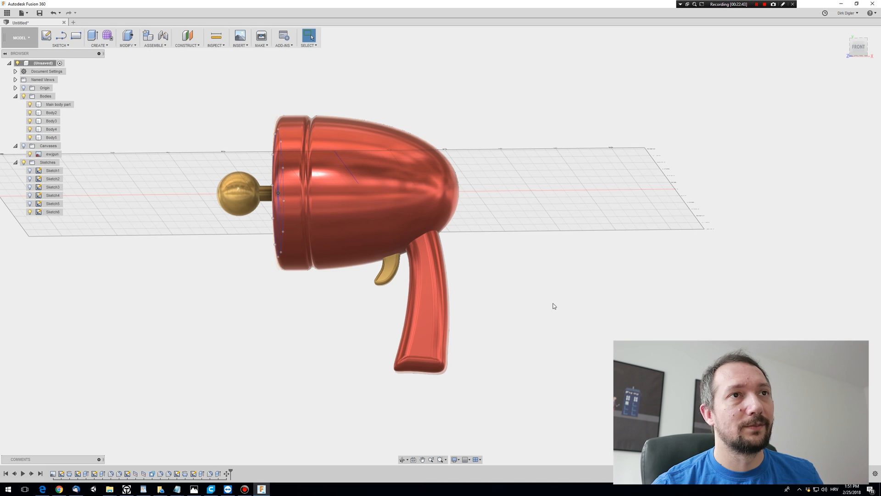
- Combine the main body with the grip as the tool body, using the Join operation
left_click(388, 170)
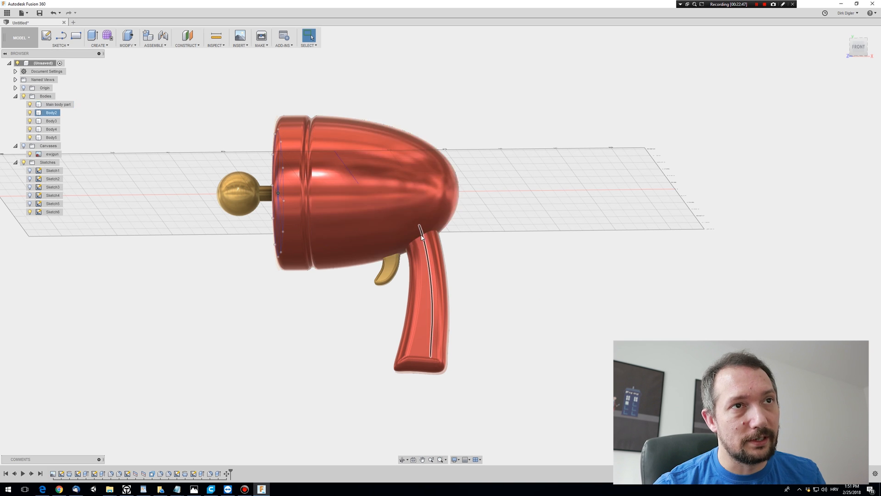
left_click(385, 169)
left_click(127, 45)
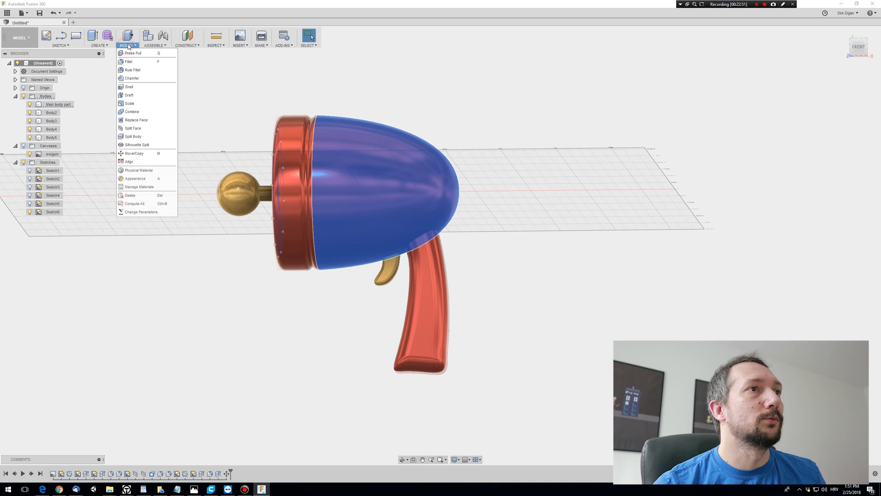
left_click(145, 112)
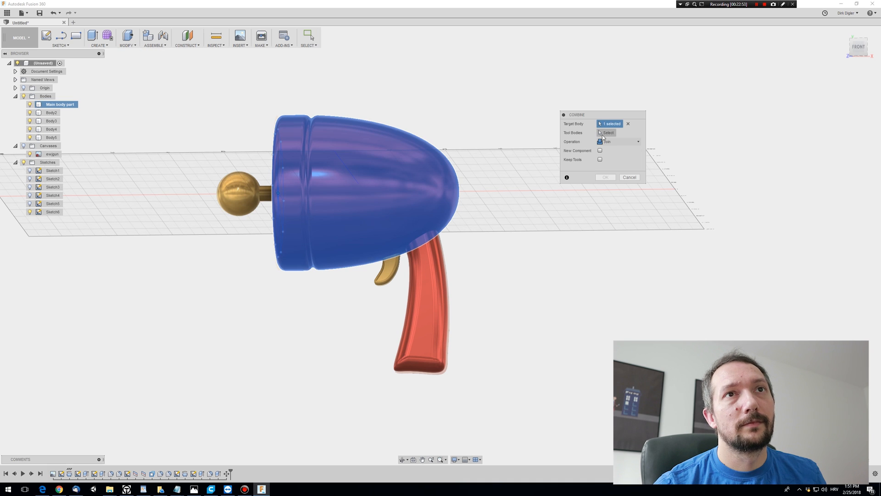
left_click(428, 274)
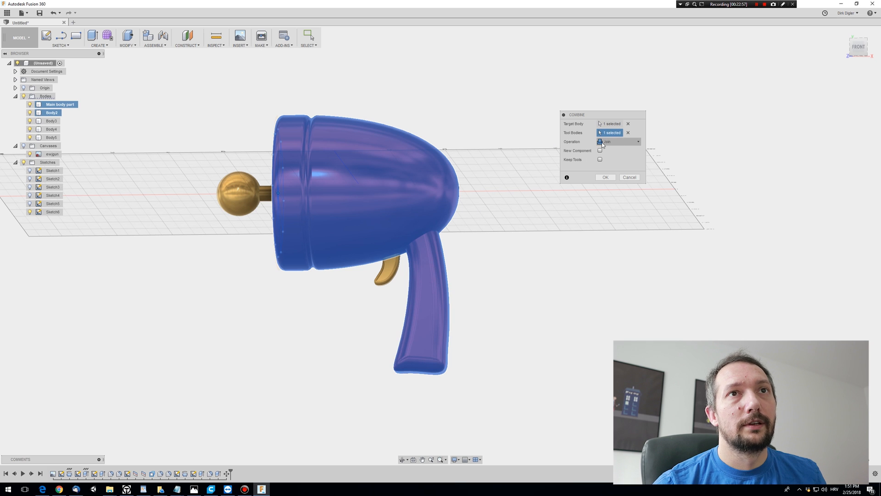
left_click(608, 143)
left_click(608, 143)
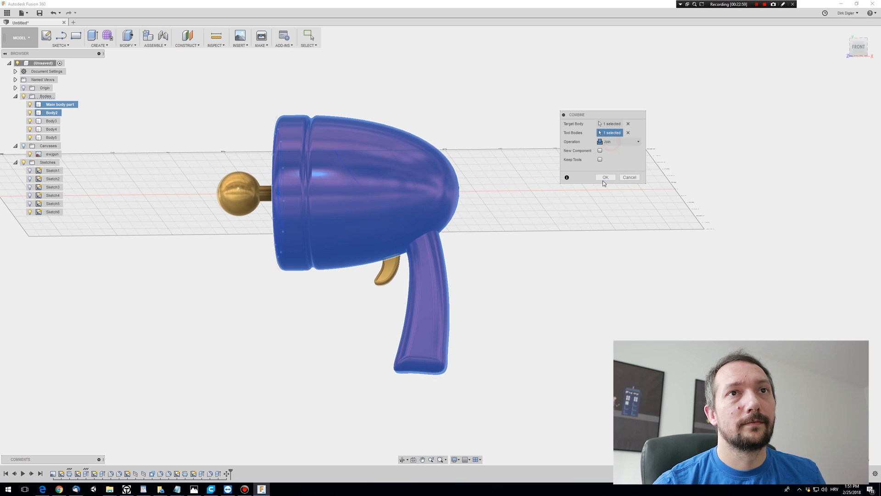
left_click(604, 177)
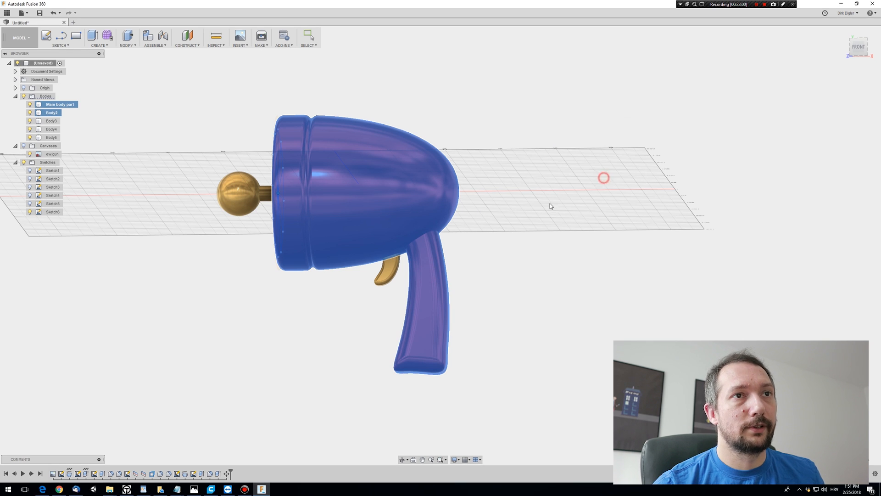
- Toggle the main body part's visibility to check that it includes the grip
left_click(30, 105)
left_click(31, 105)
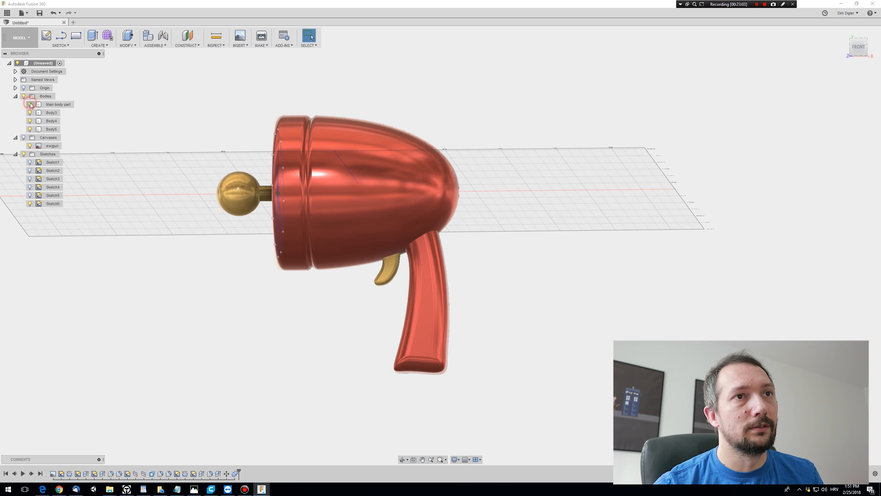
left_click(30, 104)
left_click(30, 105)
left_click(57, 105)
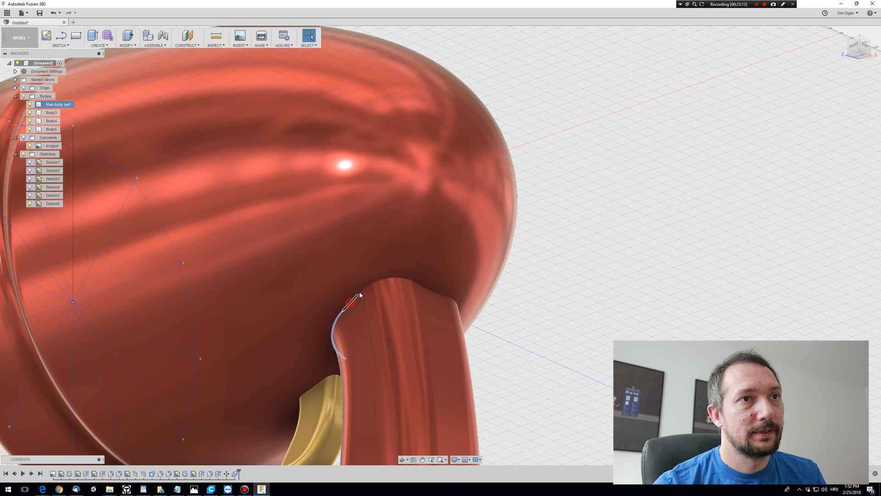
- Fillet the edge loop where the grip meets the main body with a constant radius of 6 mm
left_click(379, 280, "ctrl")
left_click(434, 292, "ctrl")
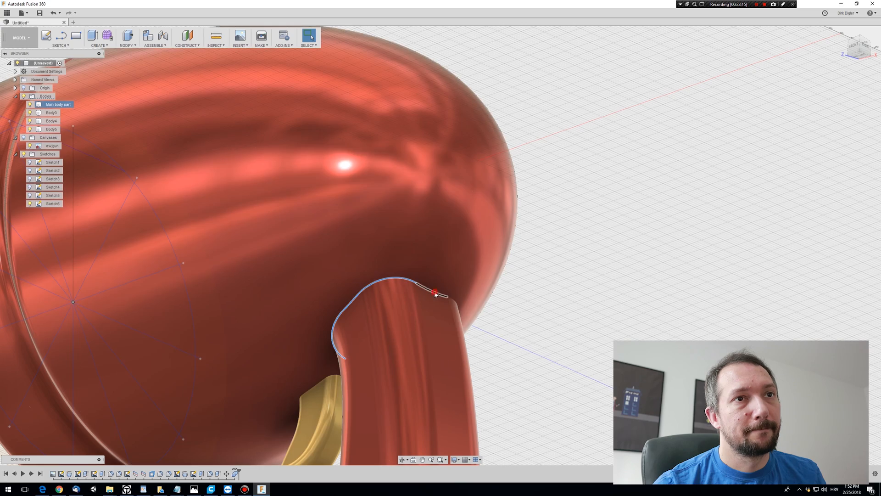
left_click(455, 302, "ctrl")
middle_click_drag(541, 330, 385, 319, "shift")
left_click(508, 377, "ctrl")
middle_click_drag(517, 382, 336, 200)
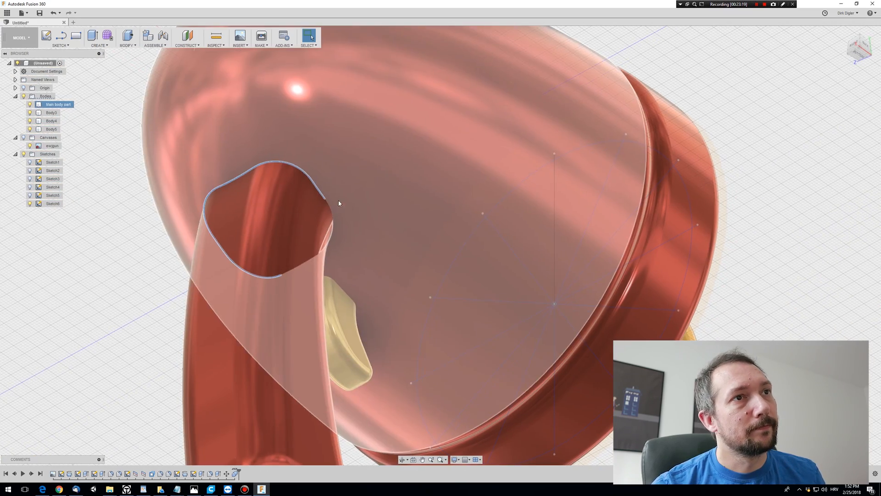
left_click(331, 211, "ctrl")
middle_click_drag(155, 302, 269, 299, "shift")
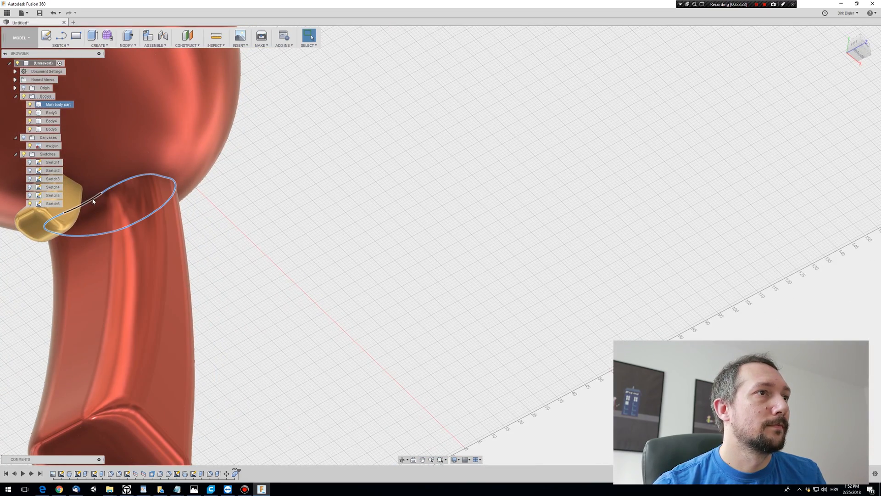
middle_click_drag(293, 283, 572, 284)
key("f")
left_click(440, 177)
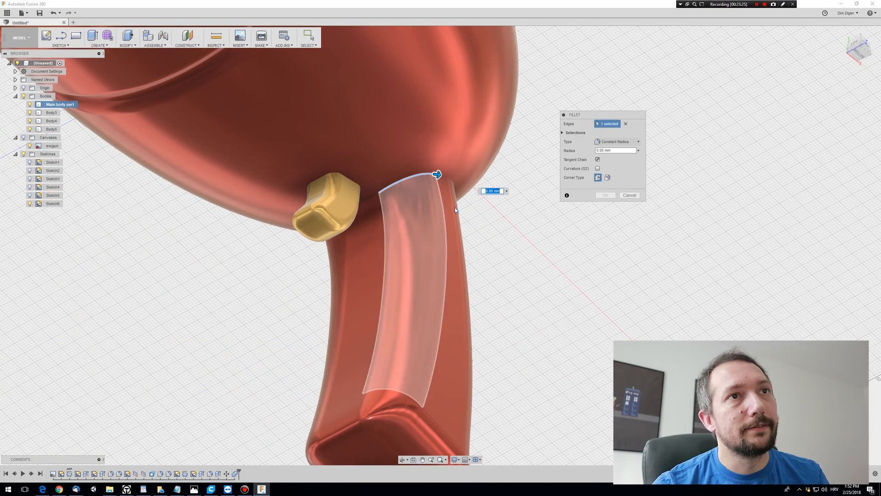
left_click_drag(439, 175, 440, 175)
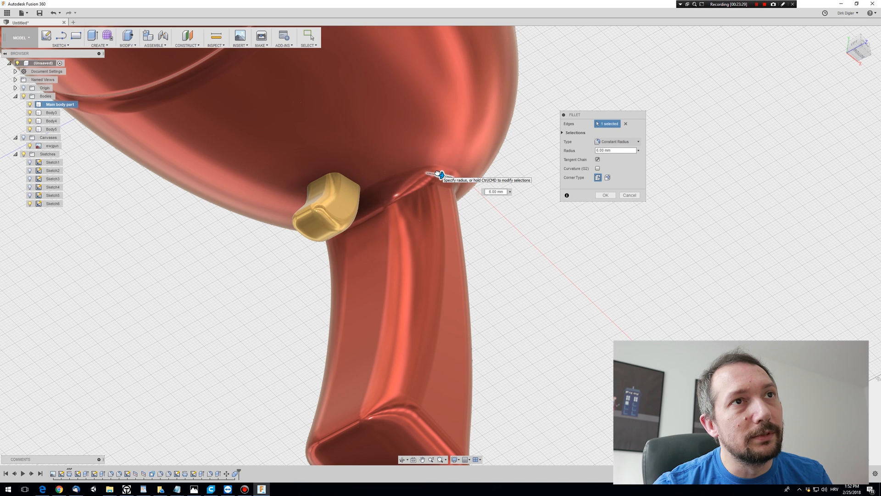
middle_click_drag(575, 239, 545, 291, "shift")
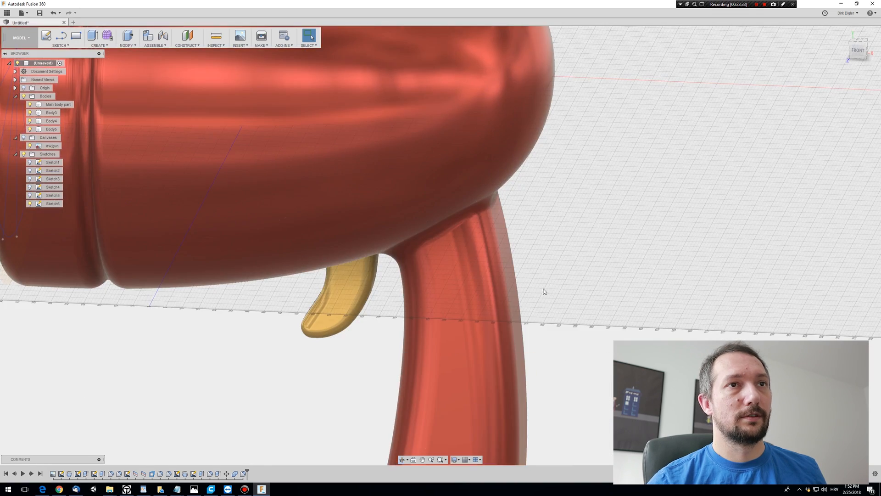
- Set up 3D print output for the whole ray gun with sending to the print utility turned off
scroll(545, 290, "down", 5)
middle_click_drag(626, 229, 539, 195)
middle_click_drag(539, 195, 532, 259, "shift")
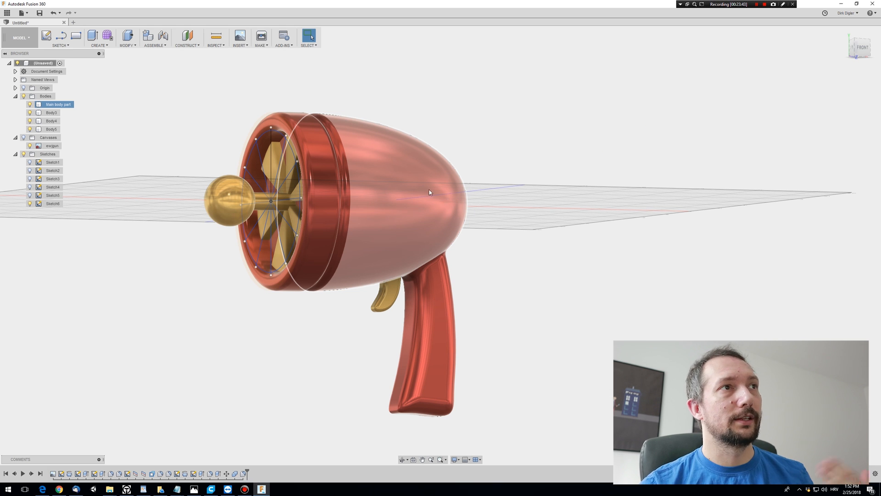
left_click(48, 97)
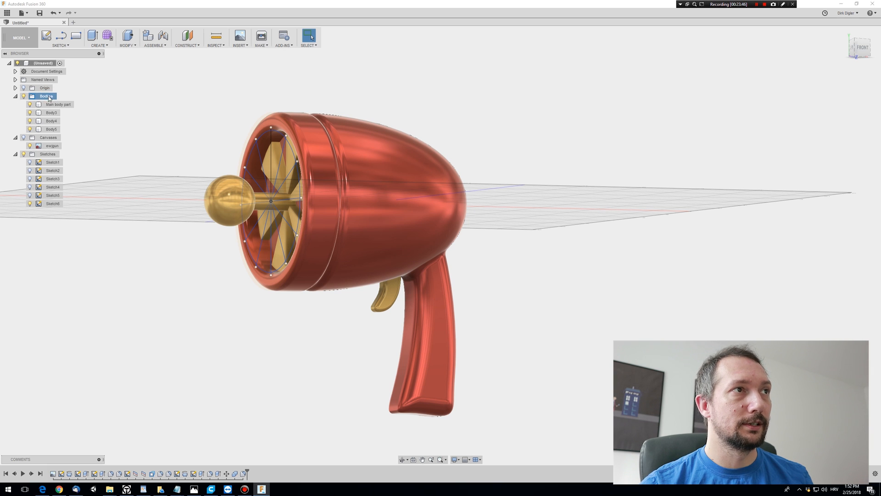
left_click(28, 13)
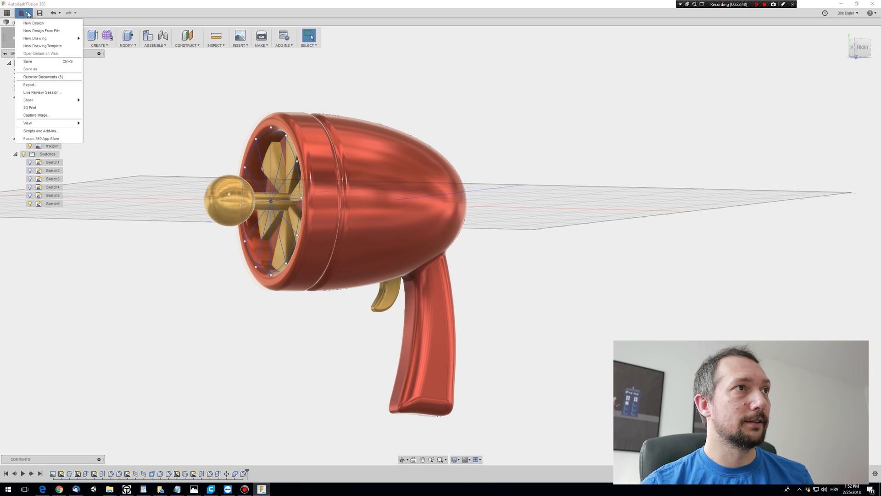
left_click(42, 108)
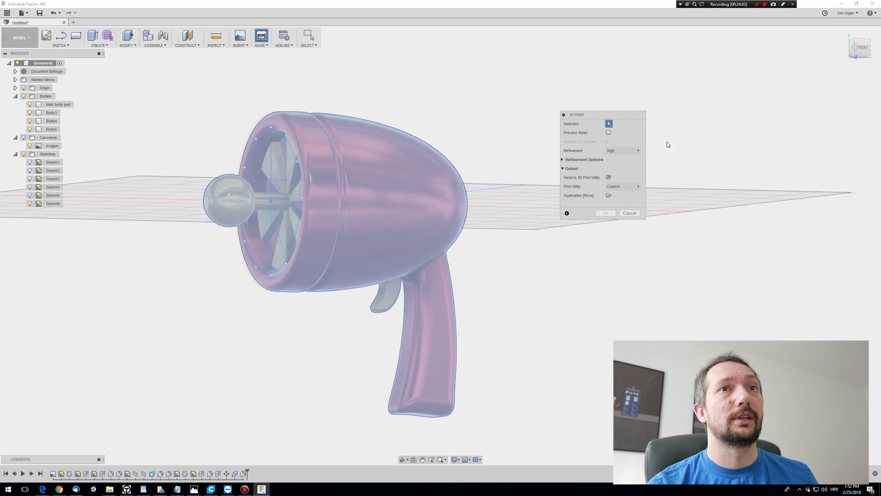
left_click(608, 178)
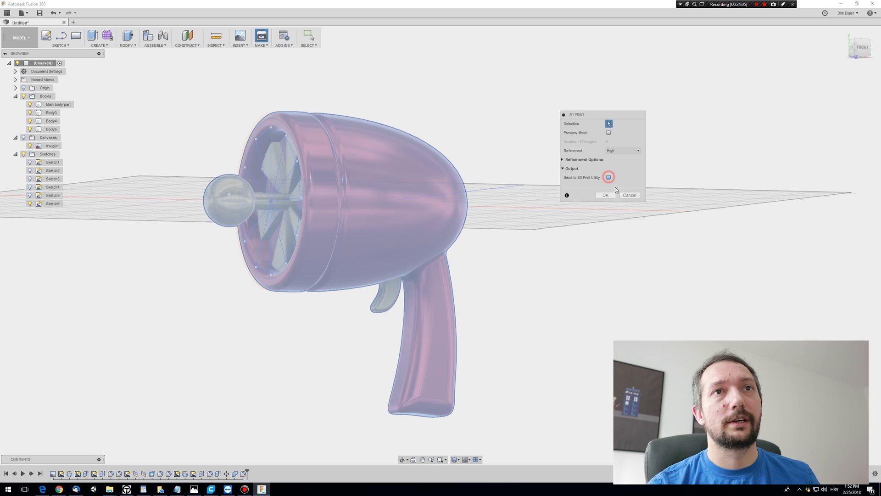
left_click(606, 196)
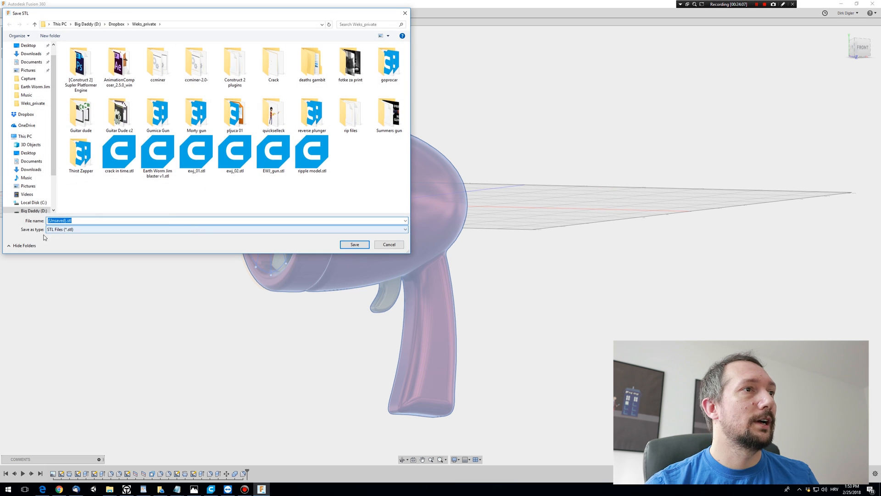
- Save the exported mesh as an STL file named EWJ whole gun
left_click(67, 220)
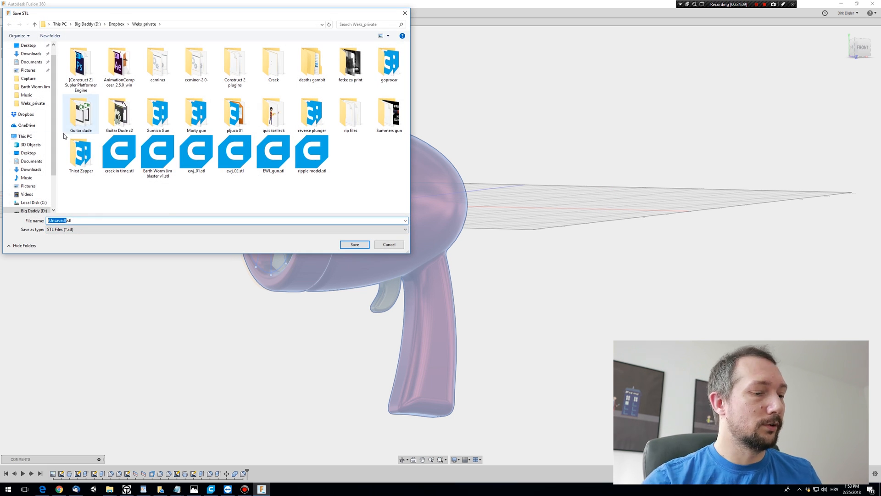
type("EWJ whole gun")
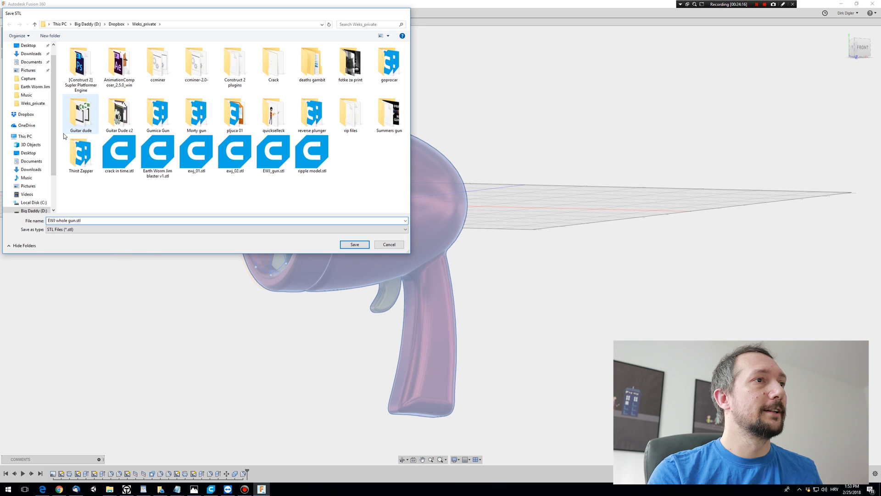
key("Return")
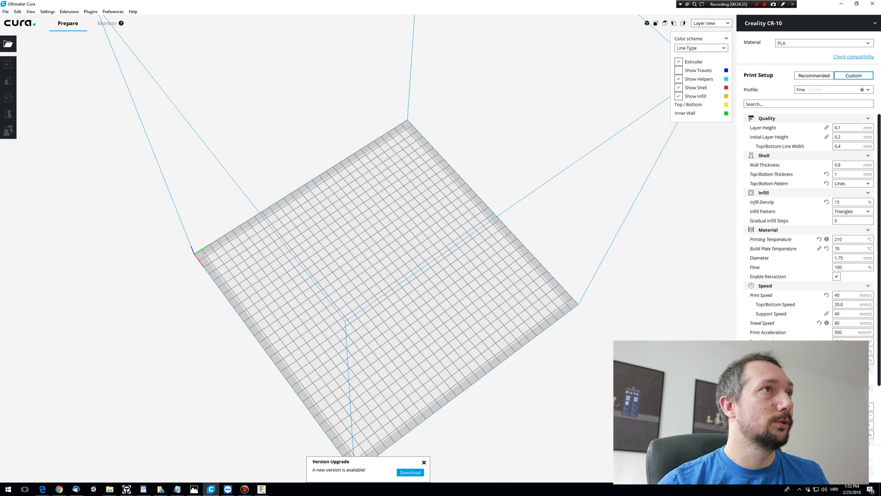
- Open the EWJ whole gun.stl file in Ultimaker Cura and view it on the build plate
left_click(6, 14)
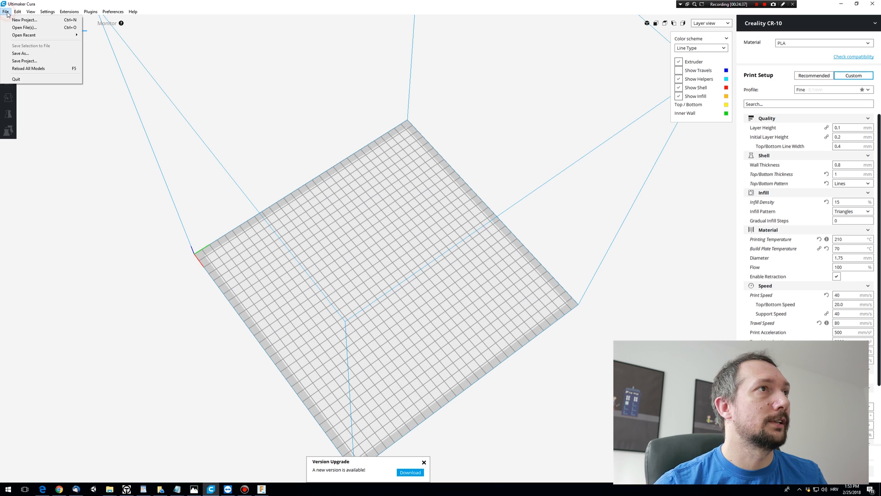
left_click(19, 26)
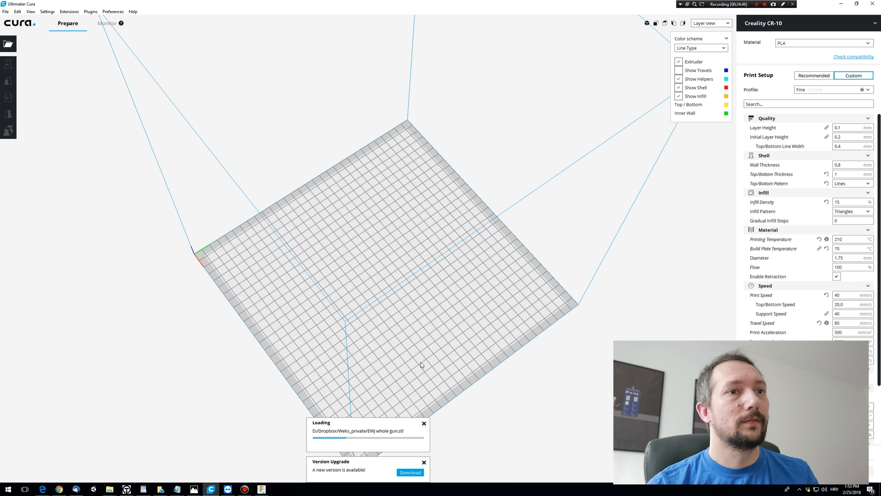
right_click_drag(588, 392, 623, 188)
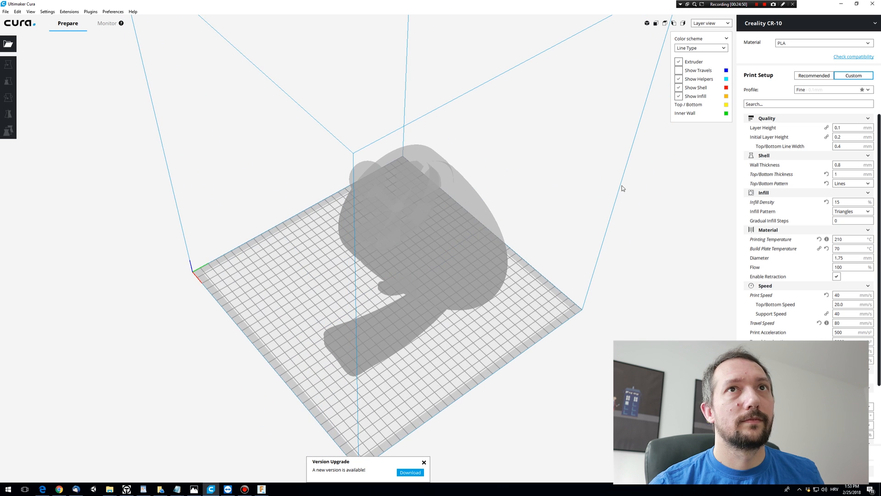
- Select the loaded ray gun, switch the viewport out of layer view, and inspect the model from another angle
left_click(439, 265)
left_click(708, 23)
left_click(703, 31)
right_click_drag(572, 211, 613, 245)
mouse_move(510, 338)
right_mouse_down()
mouse_move(459, 317)
mouse_move(510, 339)
right_mouse_up()
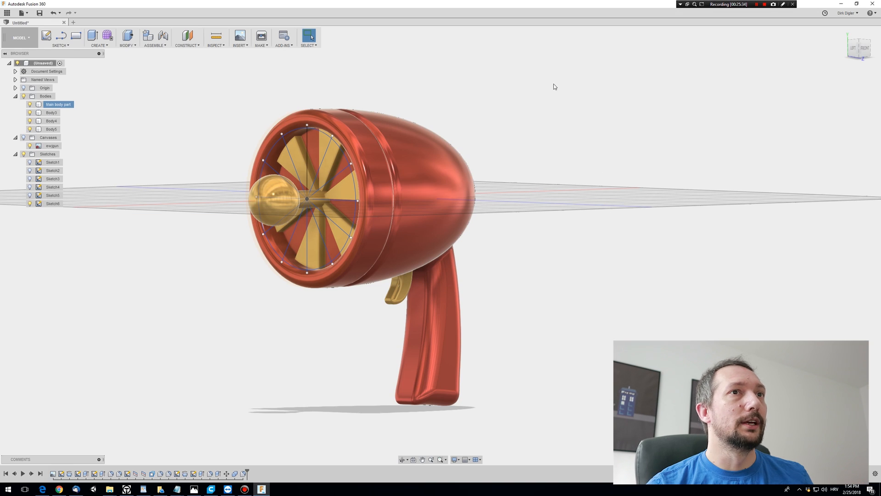
- In Fusion 360, start saving only the main body part as a separate STL
left_click(54, 105)
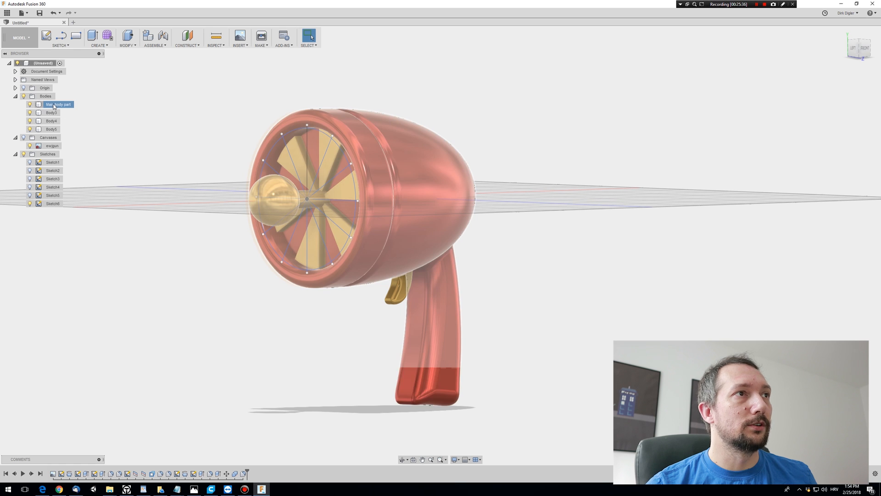
left_click(54, 114)
left_click(54, 105)
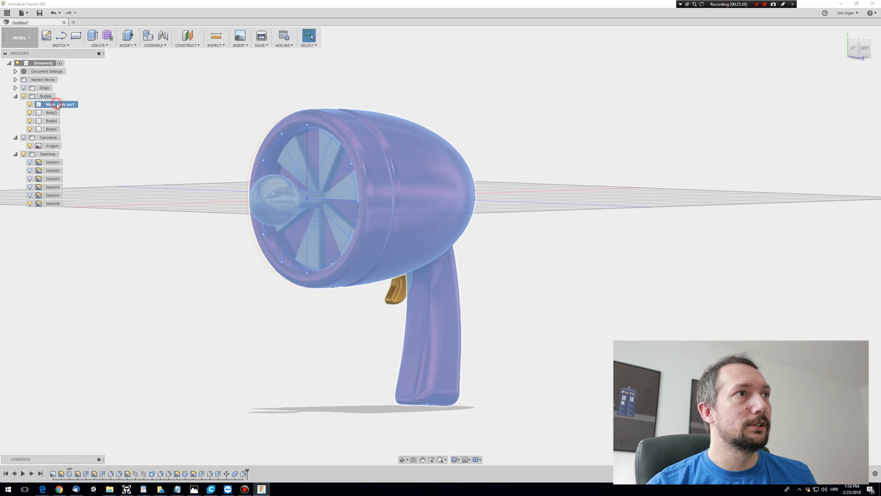
right_click(58, 105)
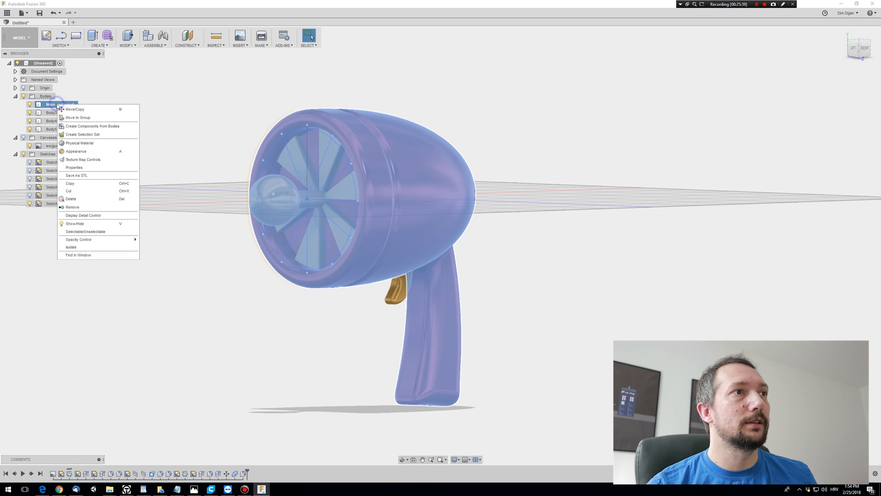
left_click(85, 175)
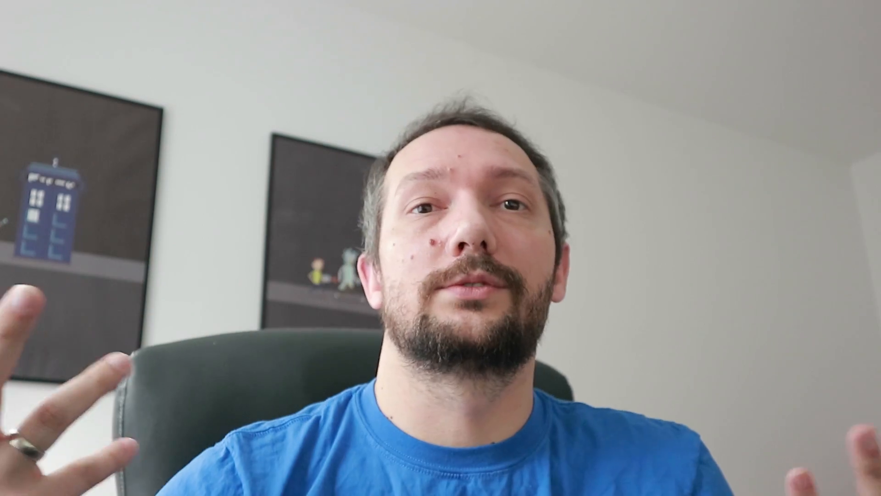